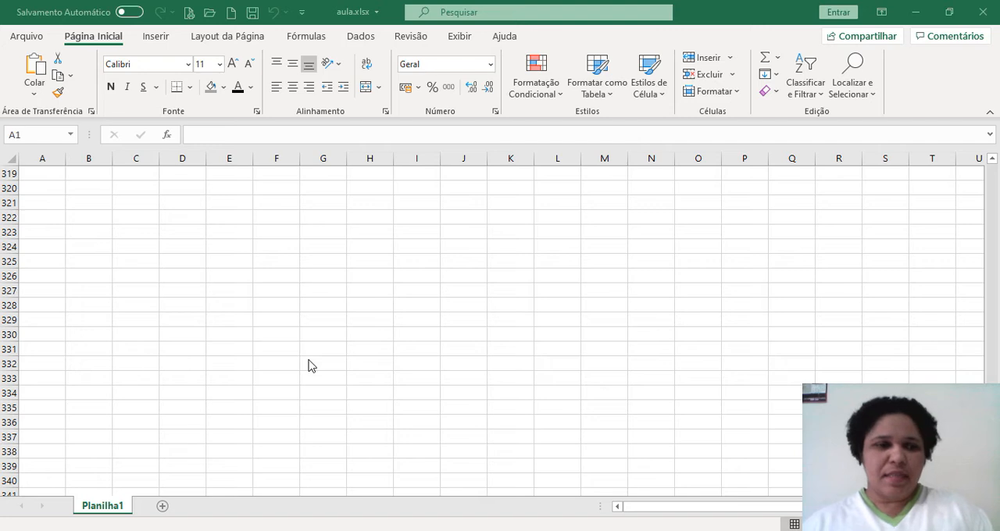
Examine how far the empty worksheet's rows and columns extend, and return to the first row
scroll(250, 370, up, 20)
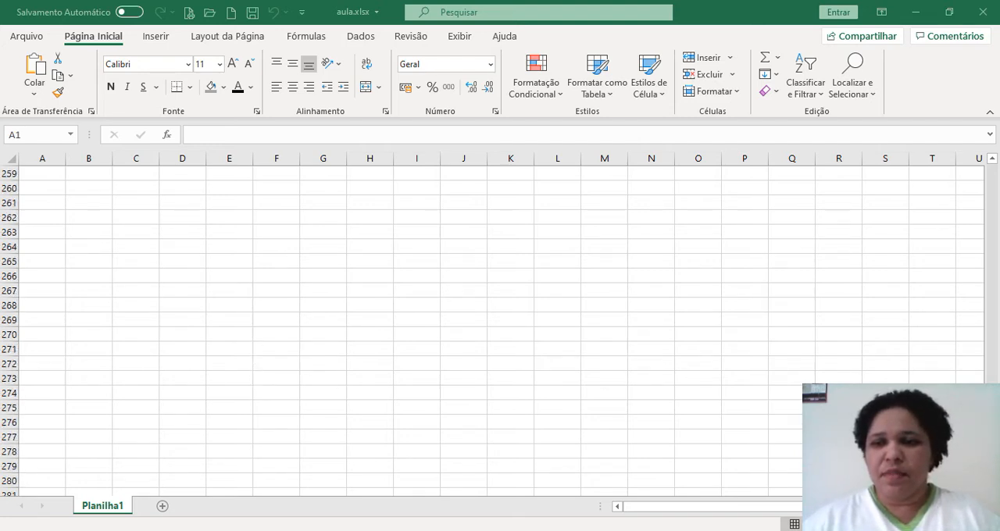
drag(993, 395, 990, 174)
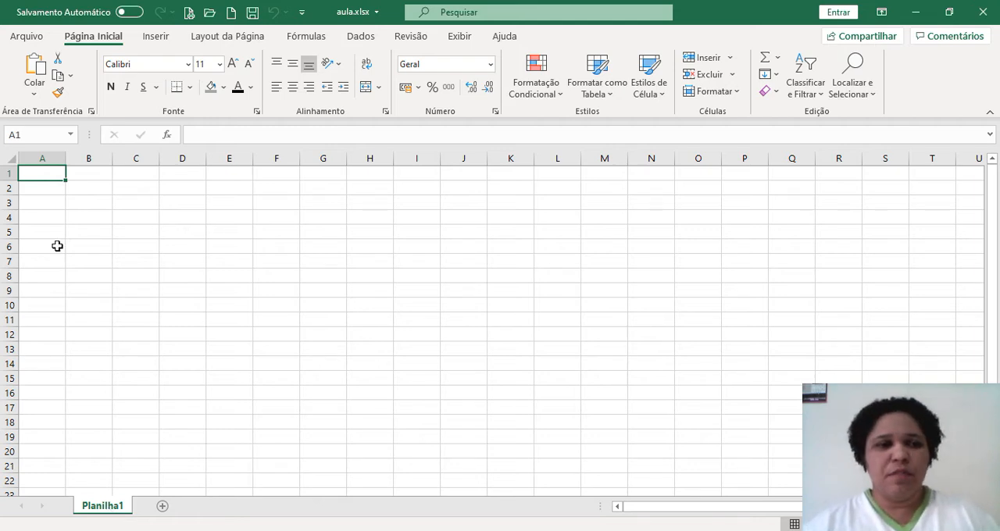
scroll(65, 217, down, 2)
scroll(52, 226, down, 2)
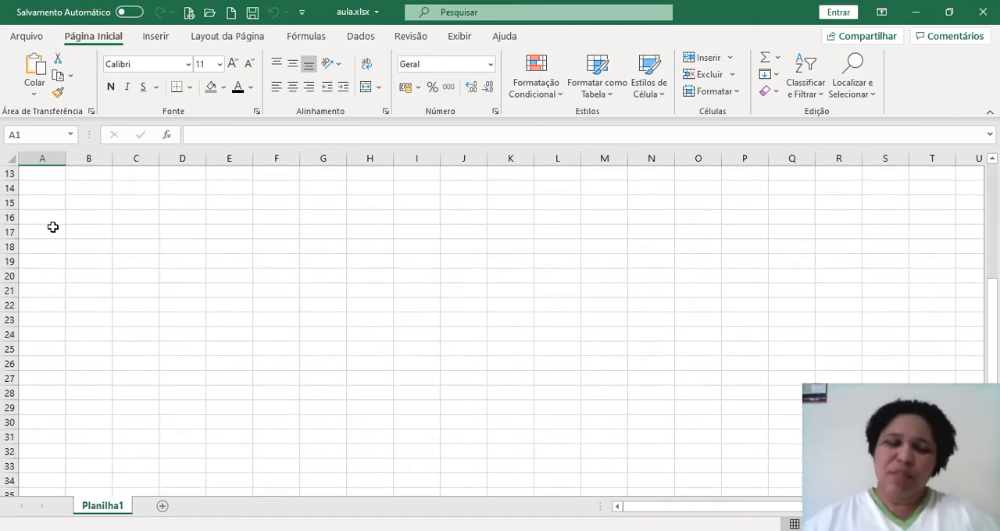
scroll(52, 227, down, 20)
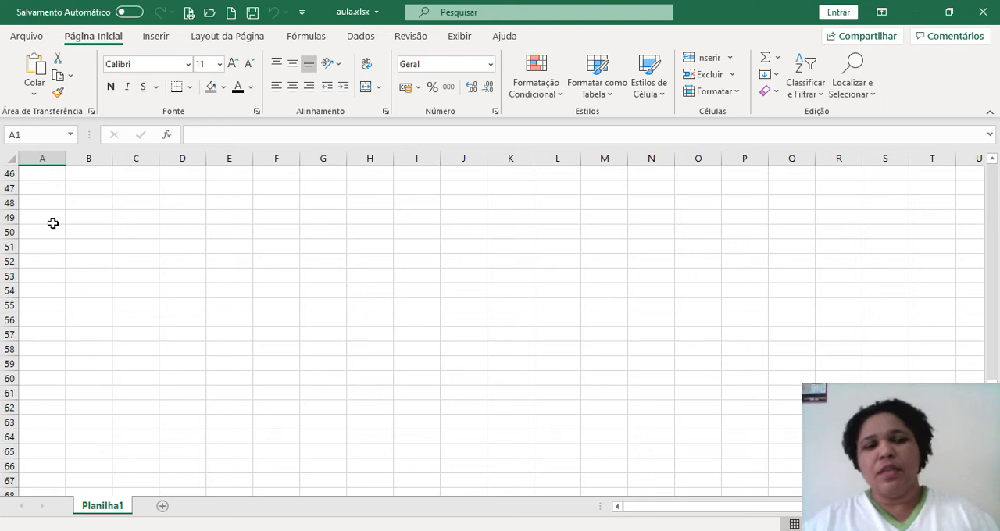
scroll(55, 234, down, 20)
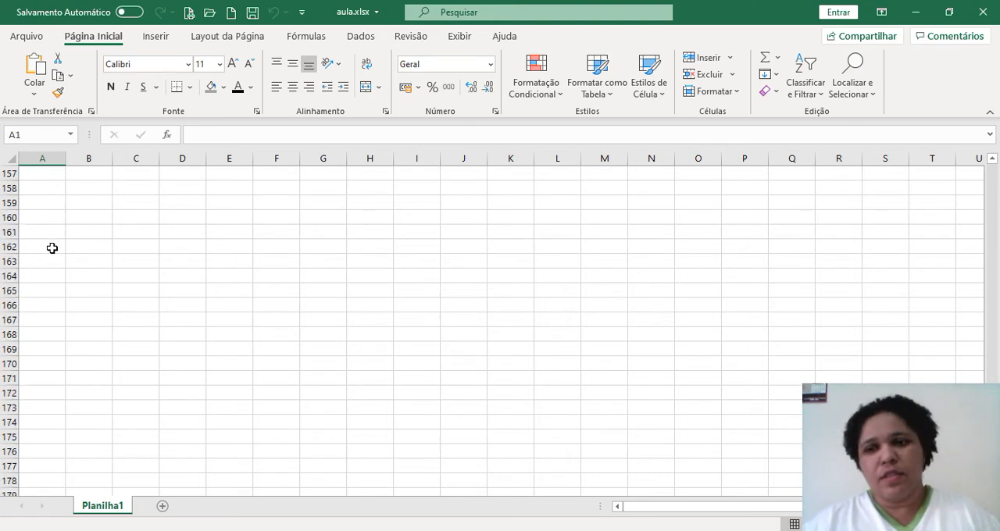
scroll(52, 247, down, 20)
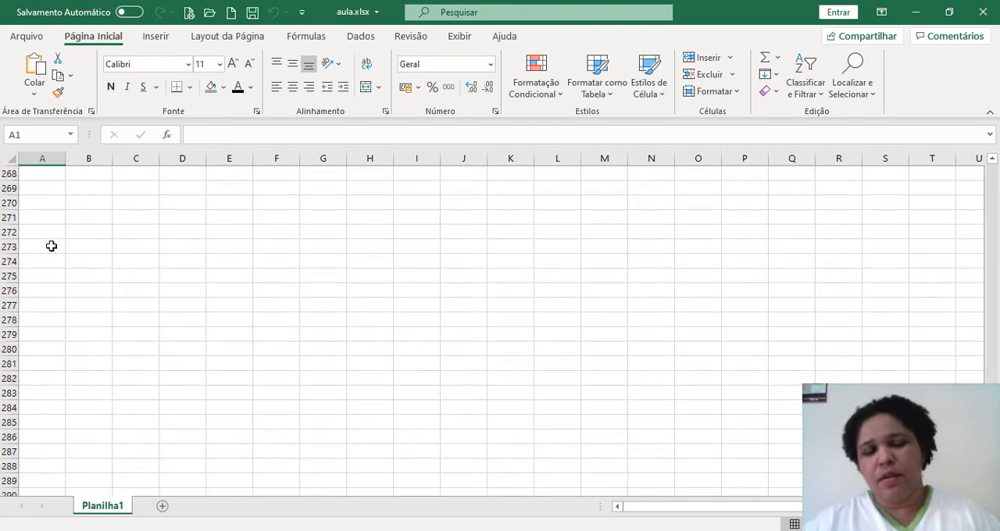
scroll(51, 250, down, 20)
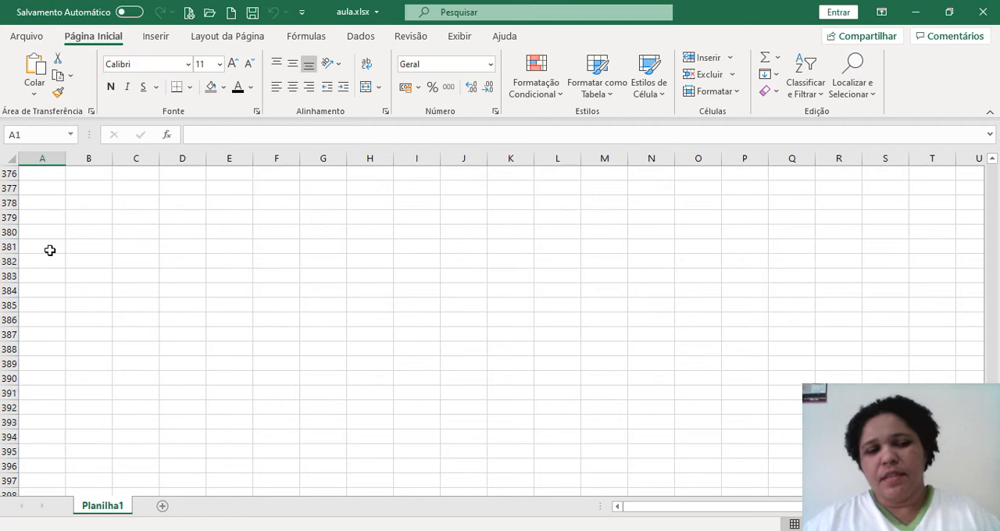
scroll(49, 250, down, 20)
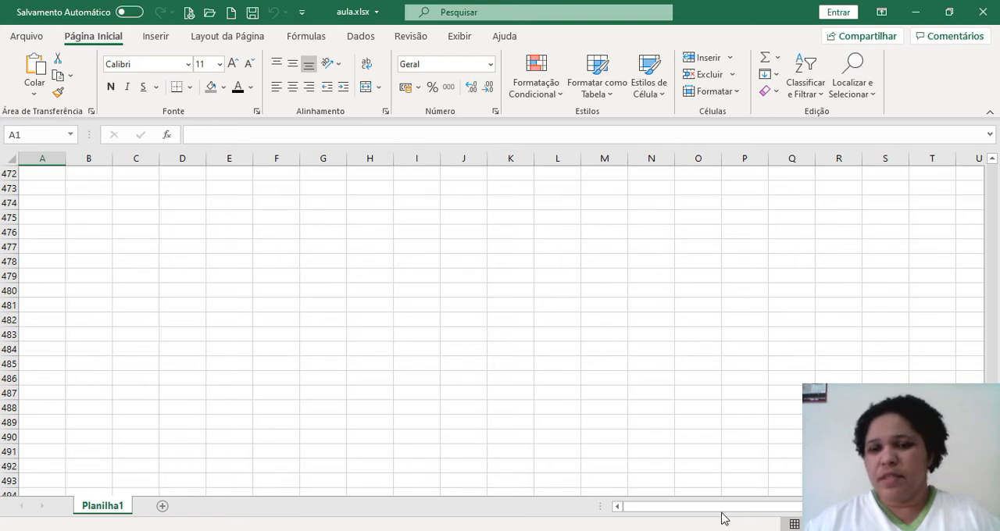
drag(707, 512, 774, 506)
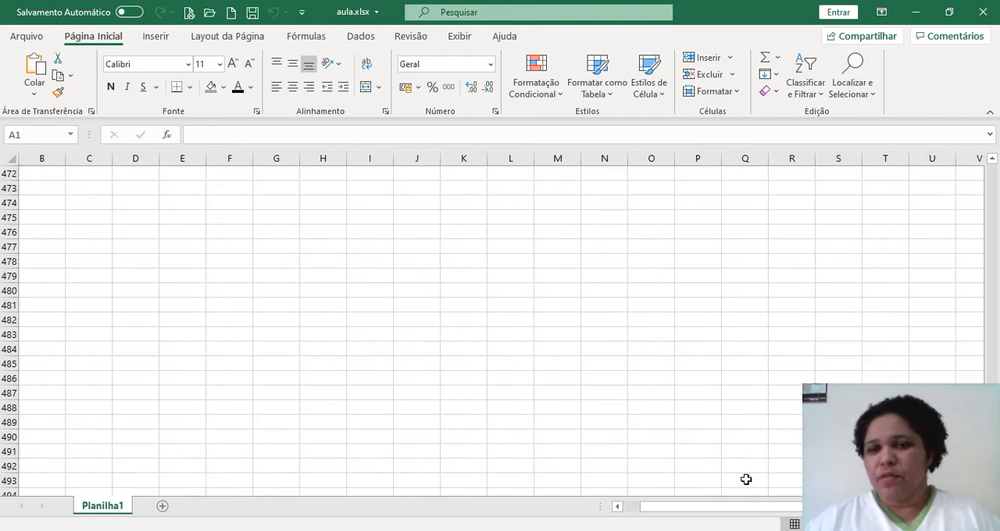
click(695, 510)
scroll(850, 370, up, 1)
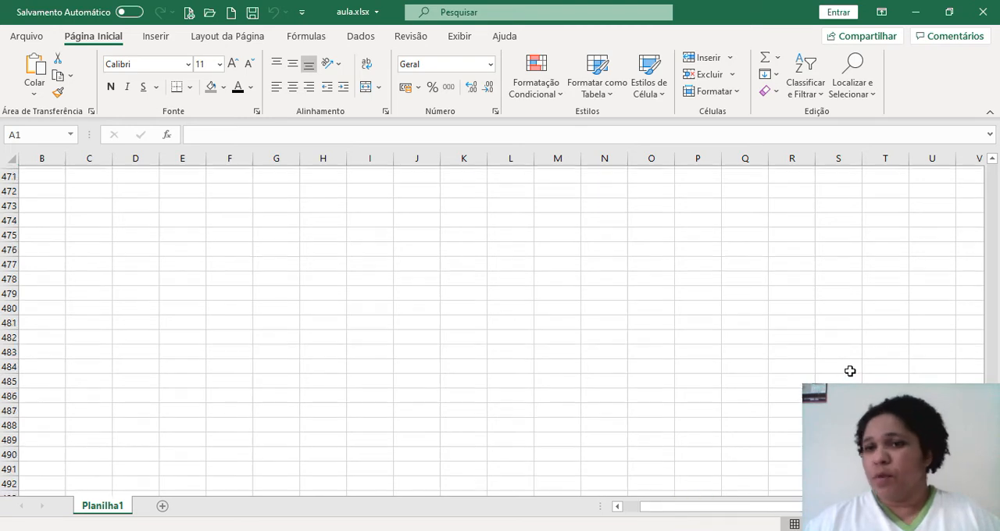
scroll(837, 375, up, 14)
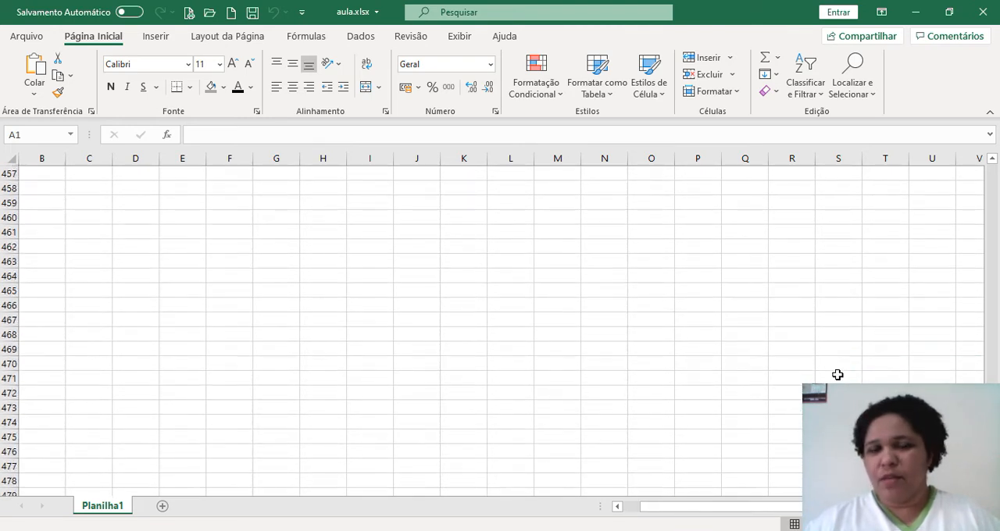
scroll(836, 376, up, 20)
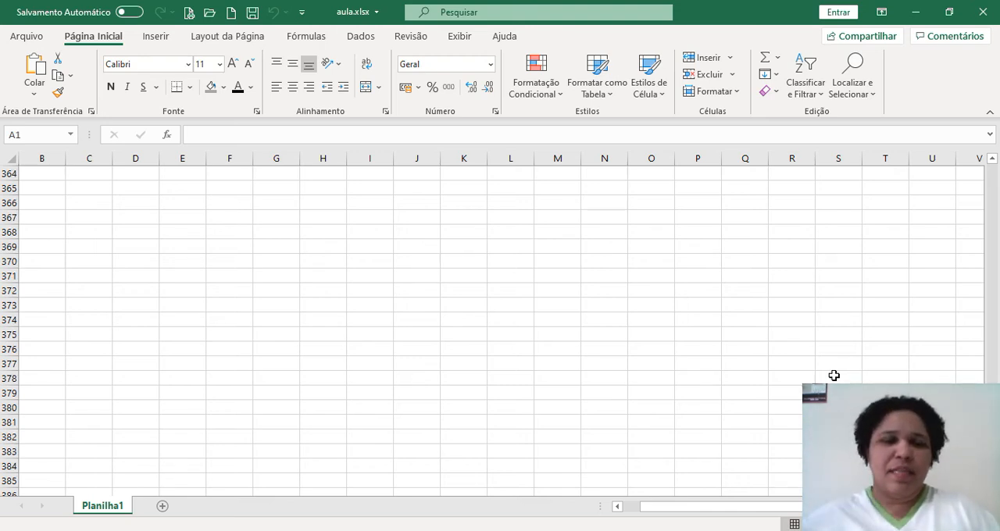
scroll(663, 398, up, 5)
scroll(662, 398, up, 20)
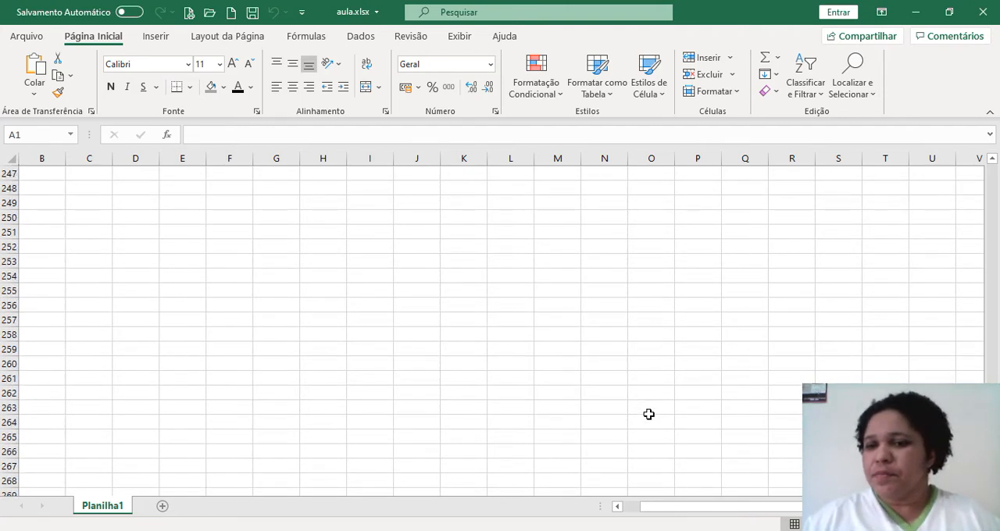
scroll(492, 331, up, 10)
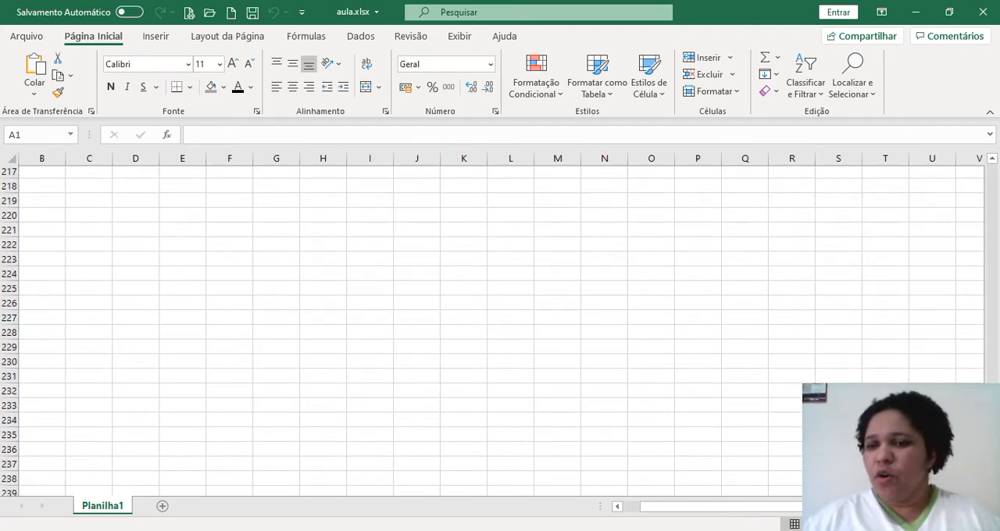
scroll(998, 215, up, 20)
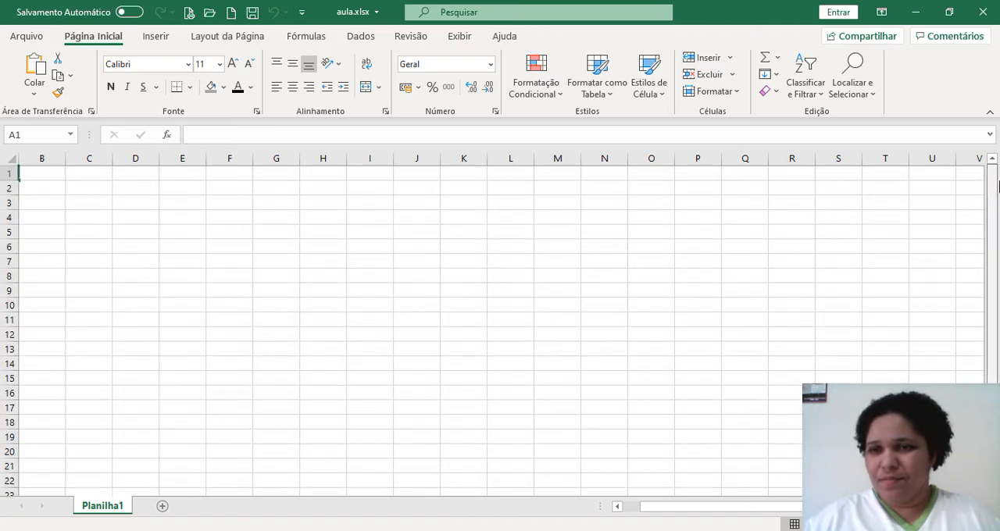
Select a large block of cells starting at B2, and select the block A1:N22 in its place
click(216, 326)
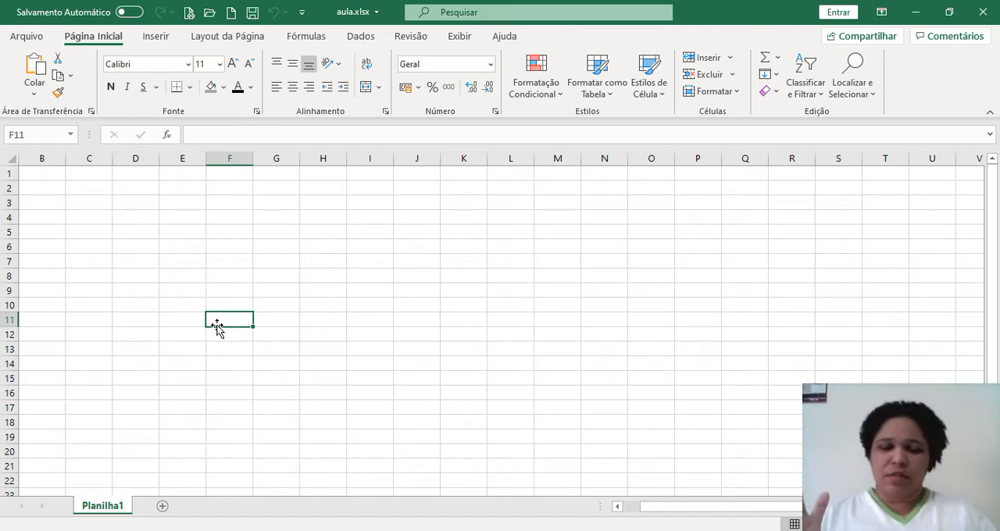
drag(39, 187, 700, 485)
scroll(687, 451, up, 1)
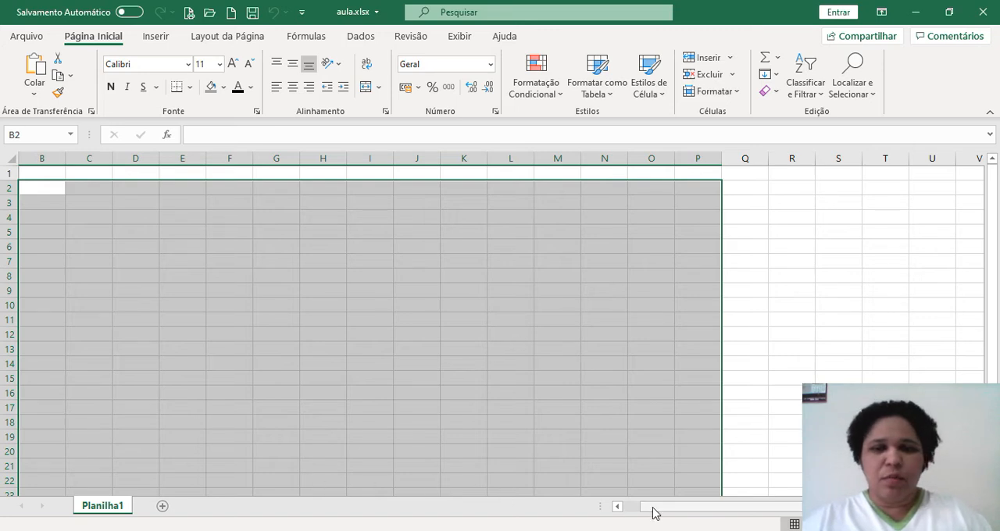
drag(655, 512, 632, 514)
click(28, 217)
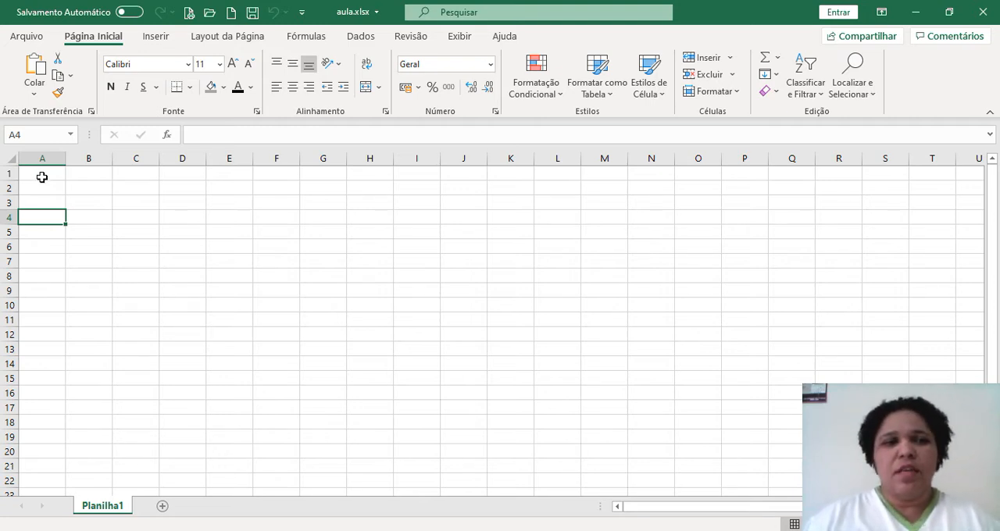
drag(23, 175, 656, 470)
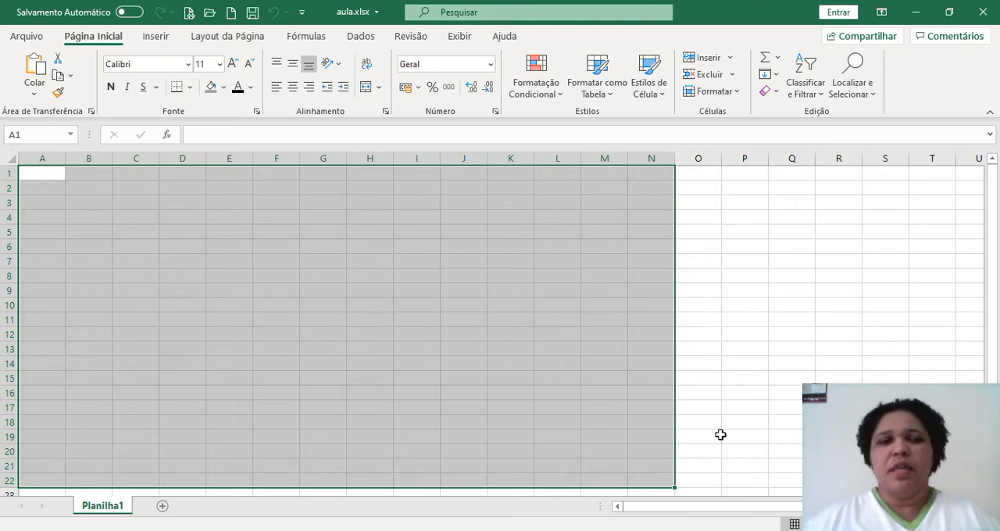
Enter the title LISTA DE ALUNOS in cell A1
click(35, 182)
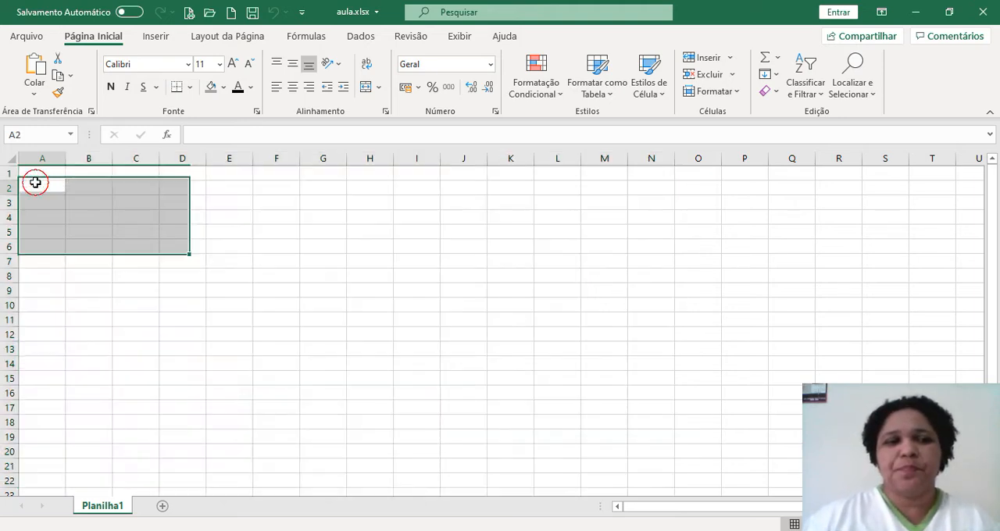
click(37, 172)
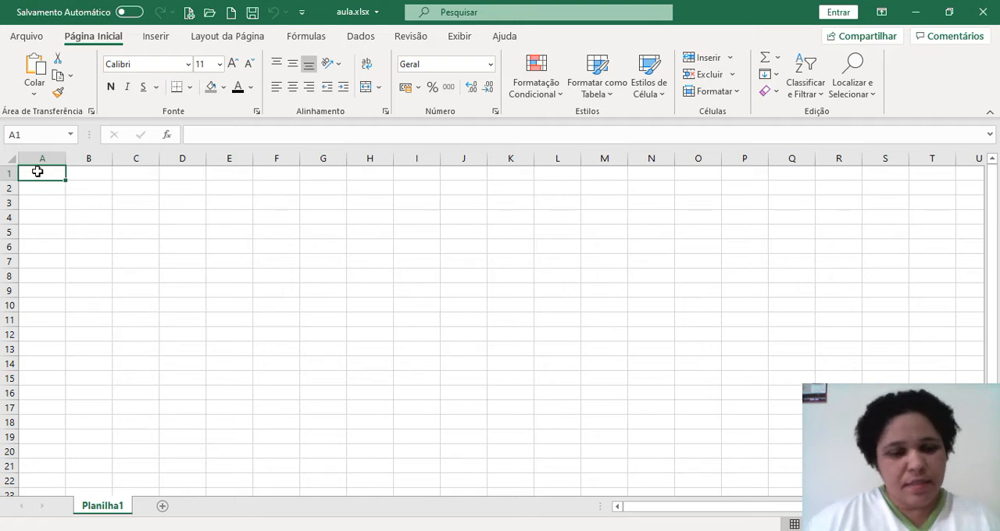
text(LIS)
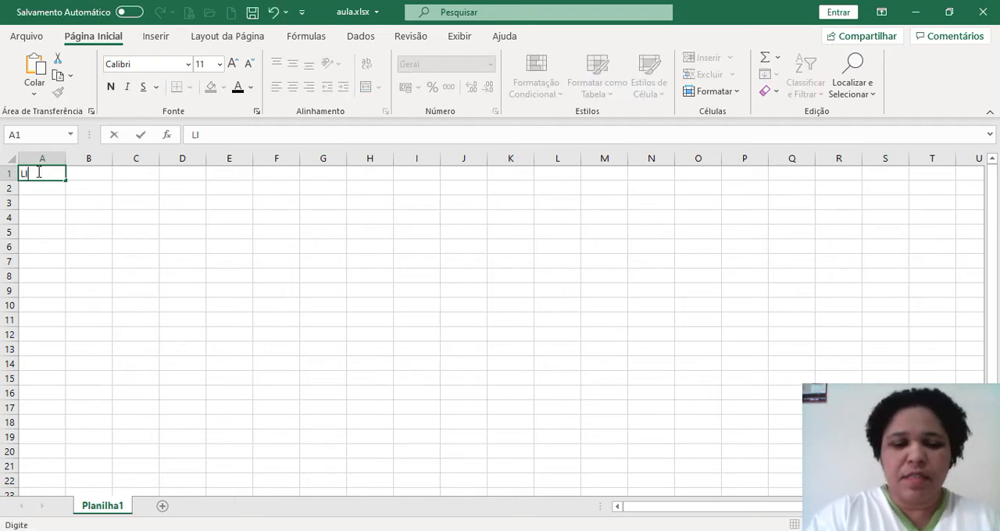
key(BackSpace)
text(STA)
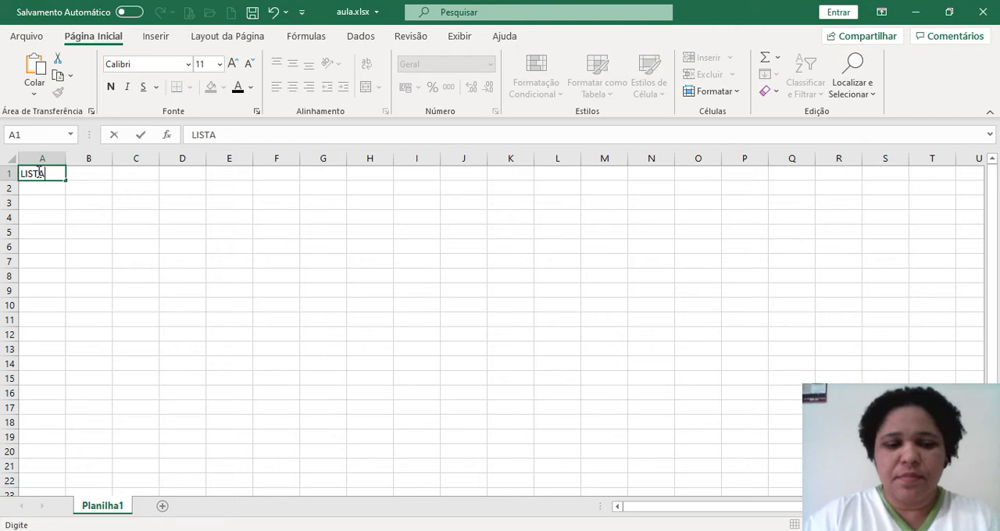
text( DE ALUNOS)
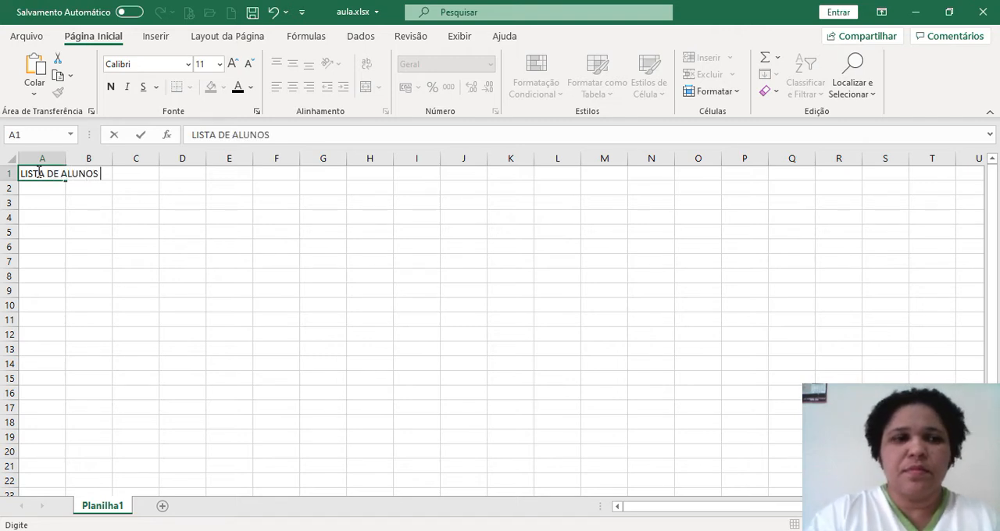
click(95, 219)
Check the contents of cells A1 and B1 to see which one holds the title text
click(51, 177)
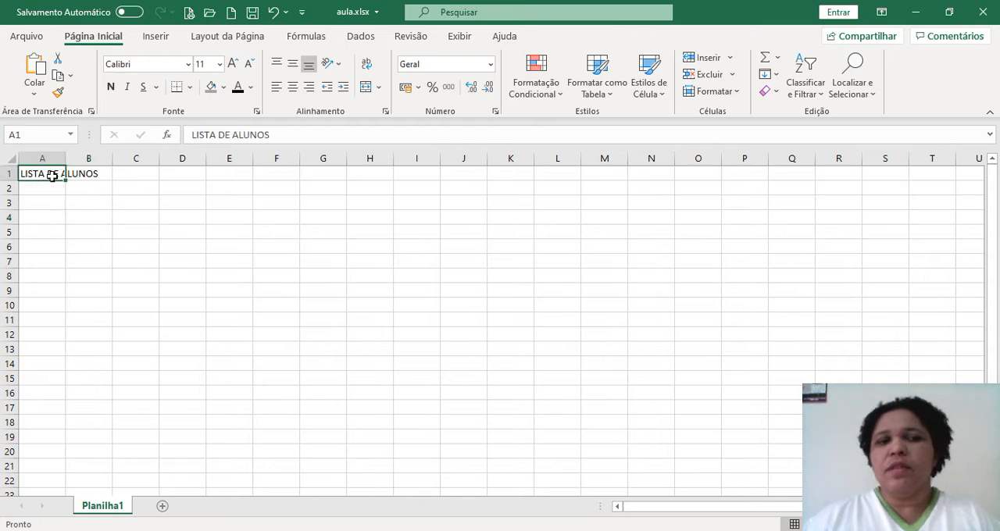
click(79, 174)
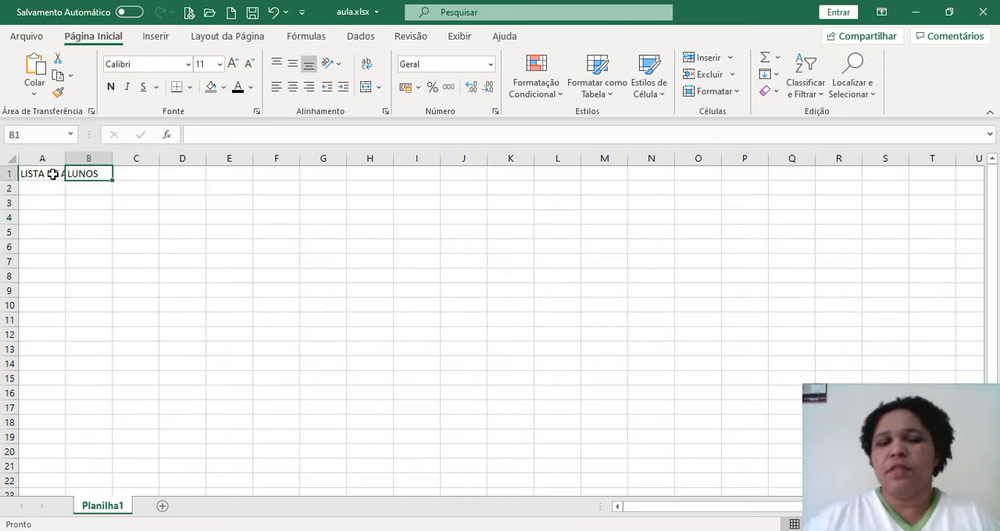
click(88, 174)
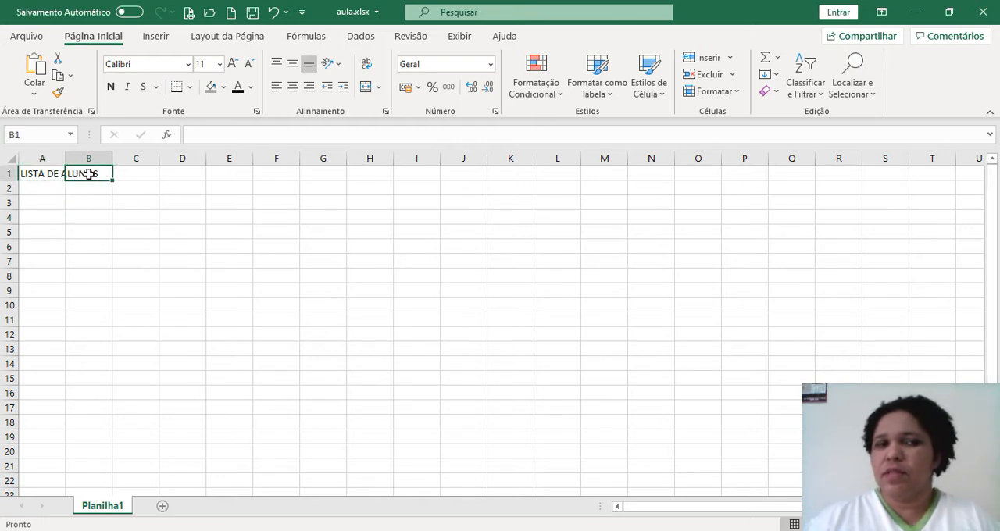
click(78, 205)
Preview how the sheet with the title will print, and return to the worksheet
click(46, 176)
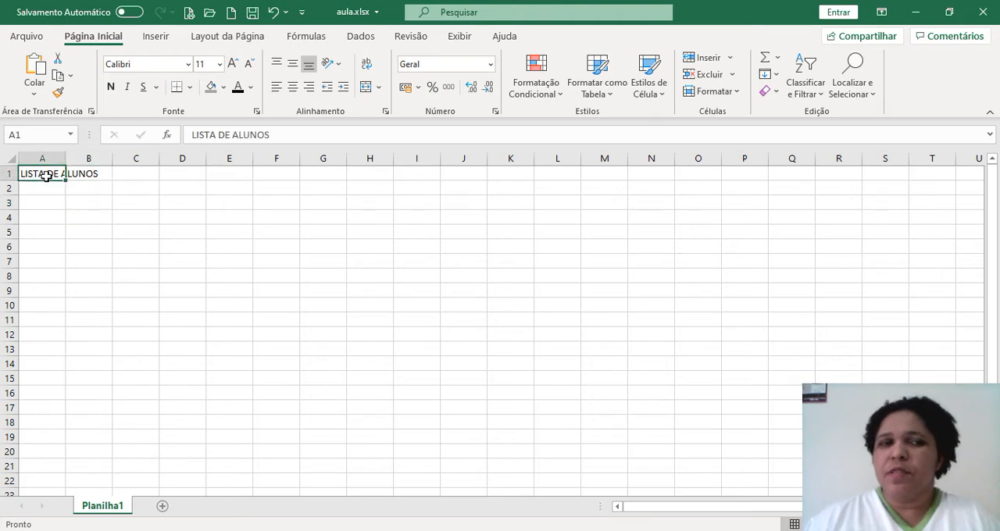
click(190, 13)
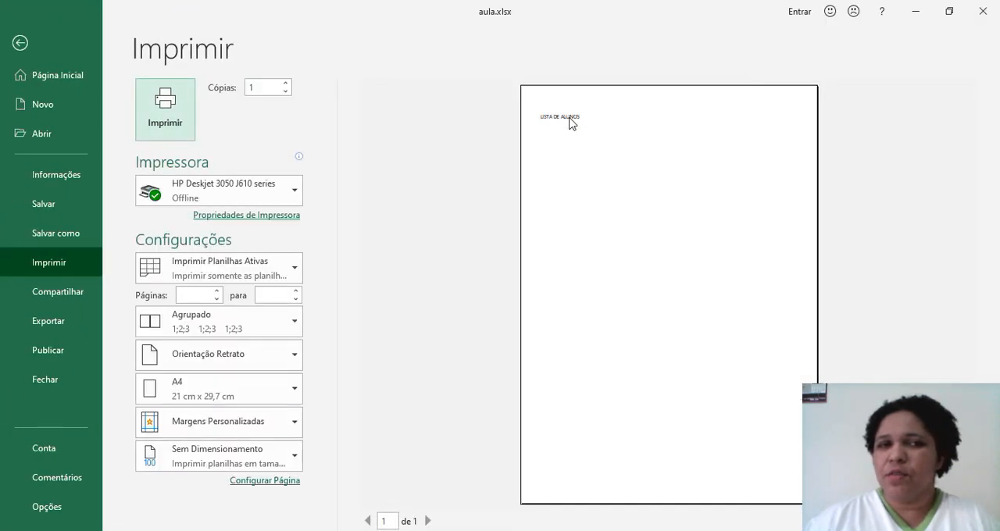
click(22, 44)
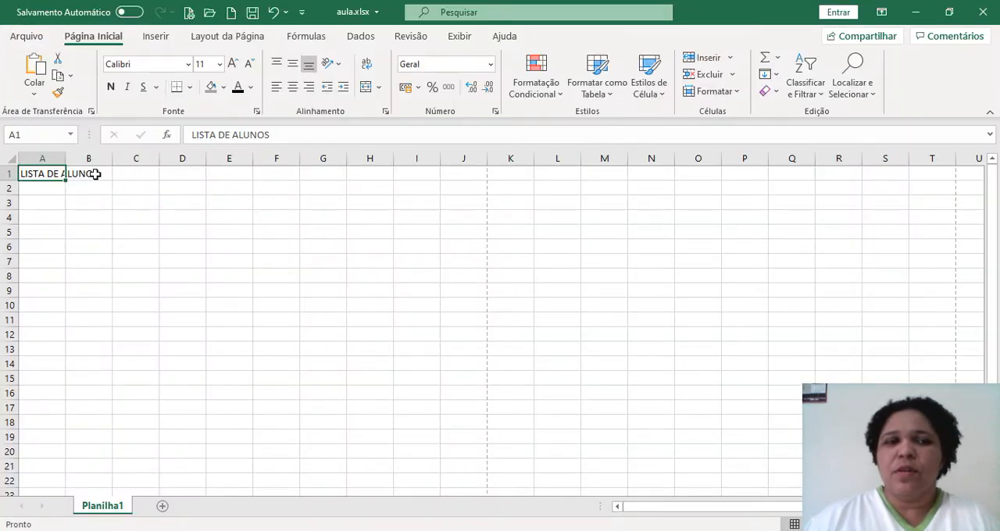
Apply outside borders (Bordas Externas) around the title cells A1:B1
drag(103, 174, 52, 175)
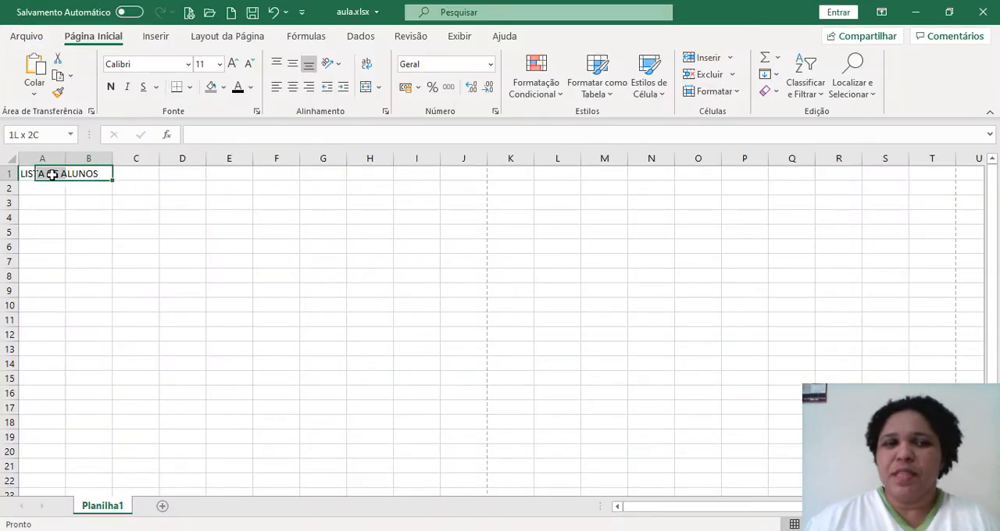
click(189, 87)
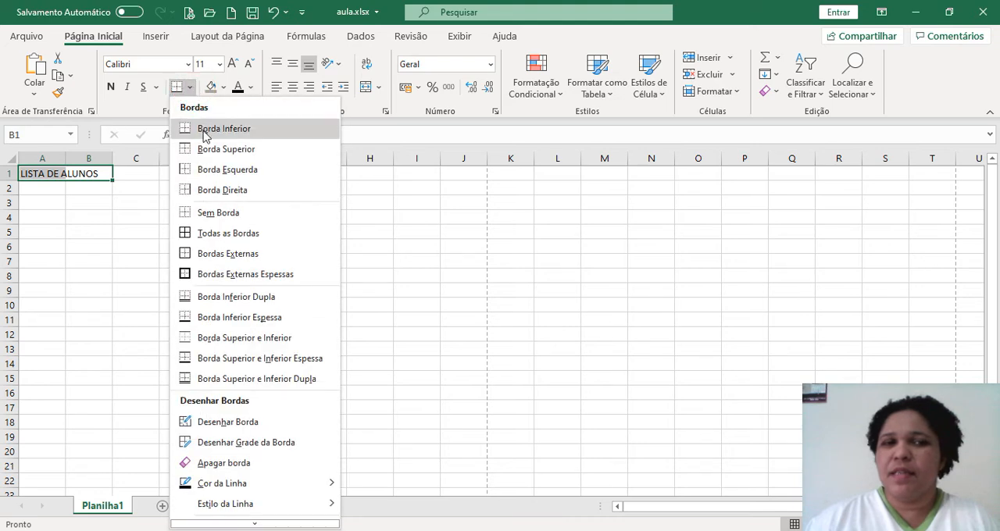
click(222, 256)
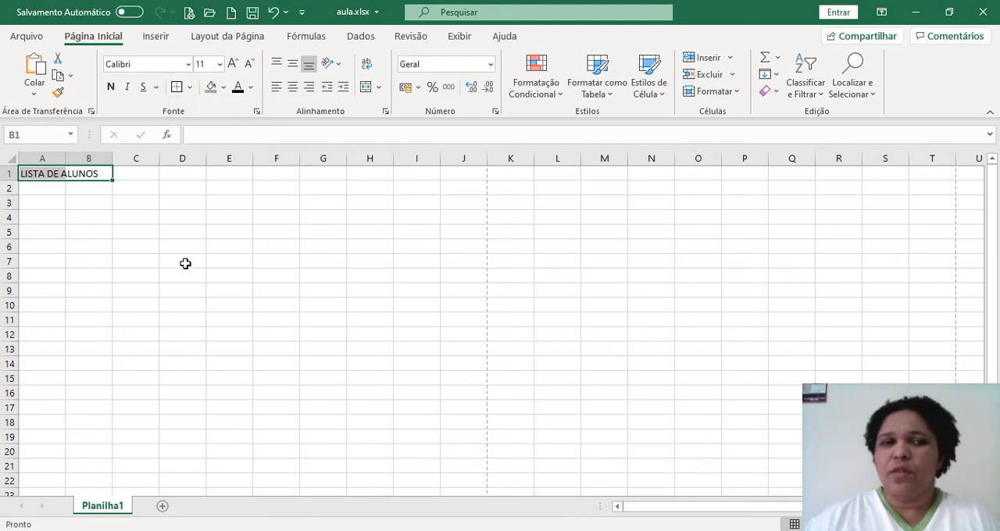
click(185, 263)
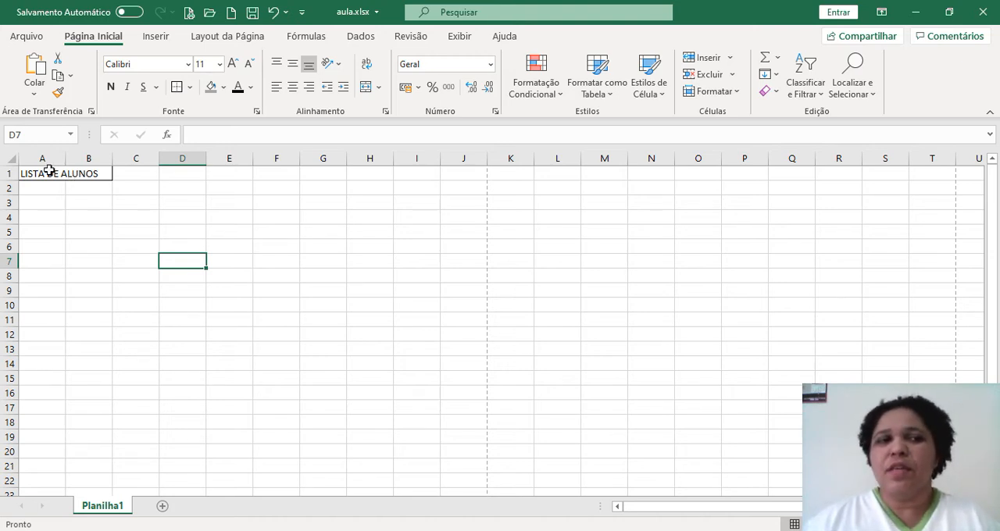
Merge and center (Mesclar e Centralizar) the title LISTA DE ALUNOS across cells A1:B1
drag(49, 173, 81, 173)
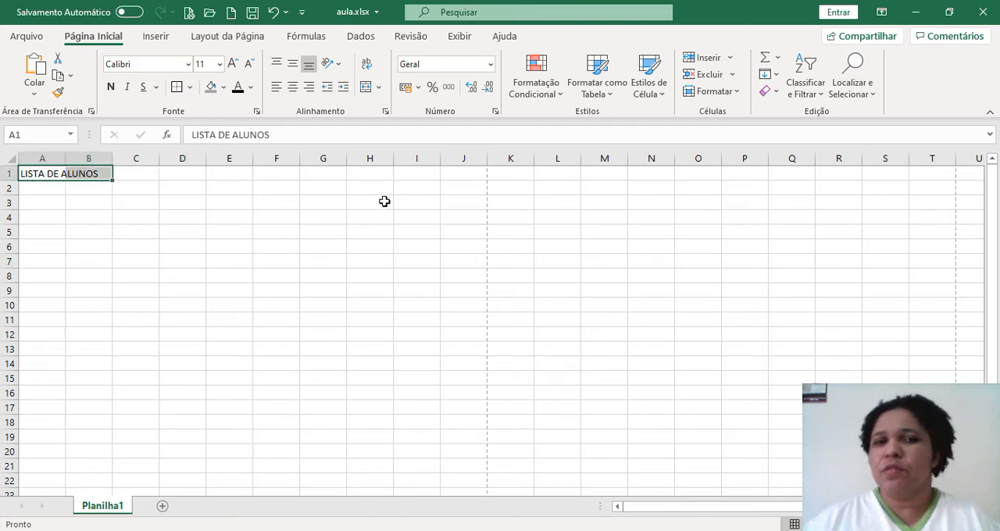
click(379, 88)
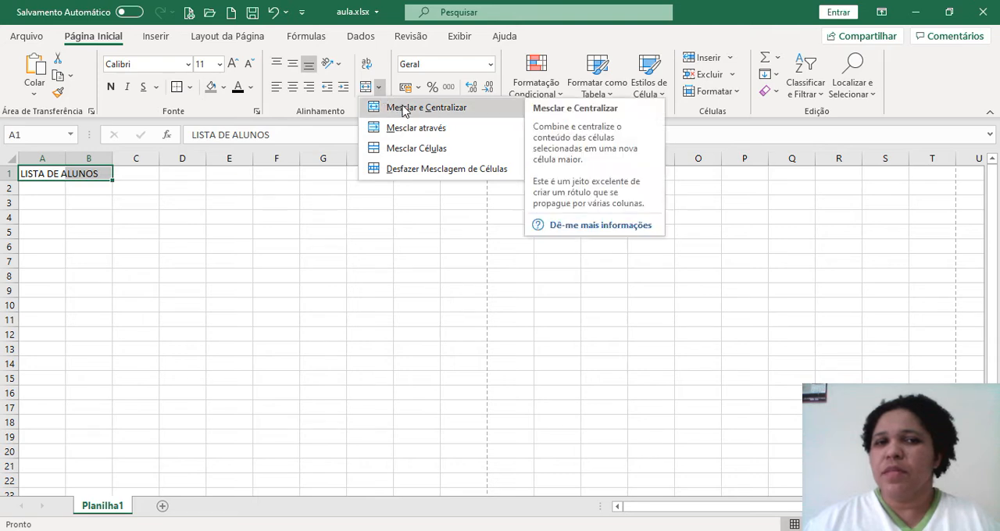
click(392, 107)
click(271, 245)
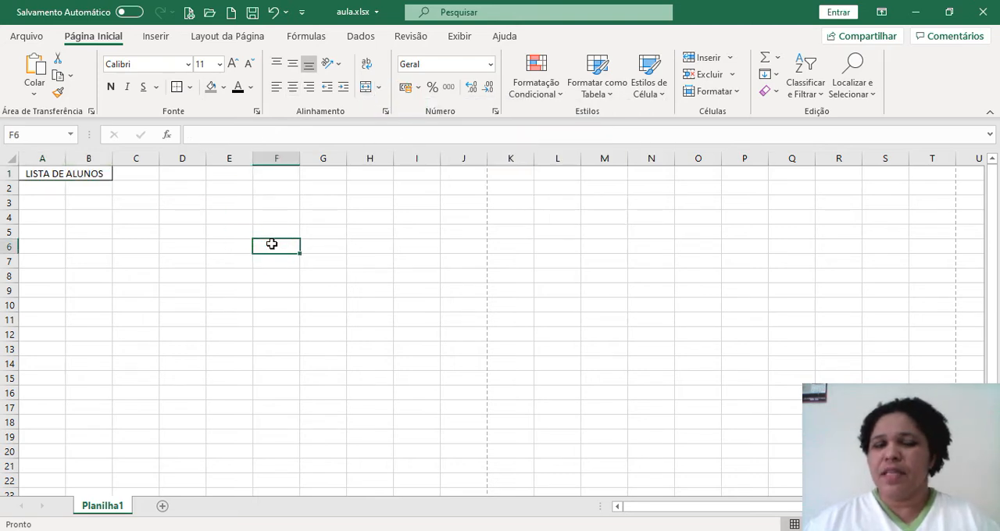
click(210, 258)
click(94, 175)
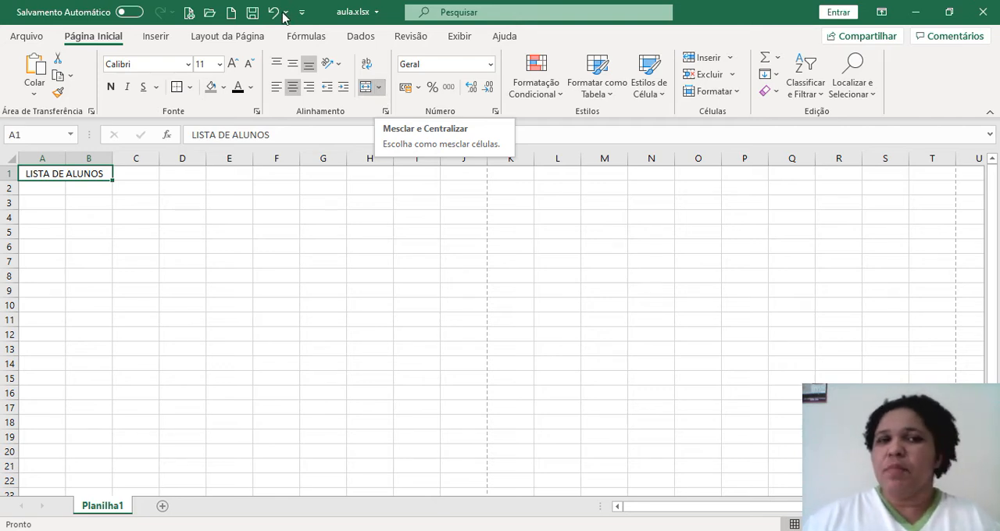
click(306, 37)
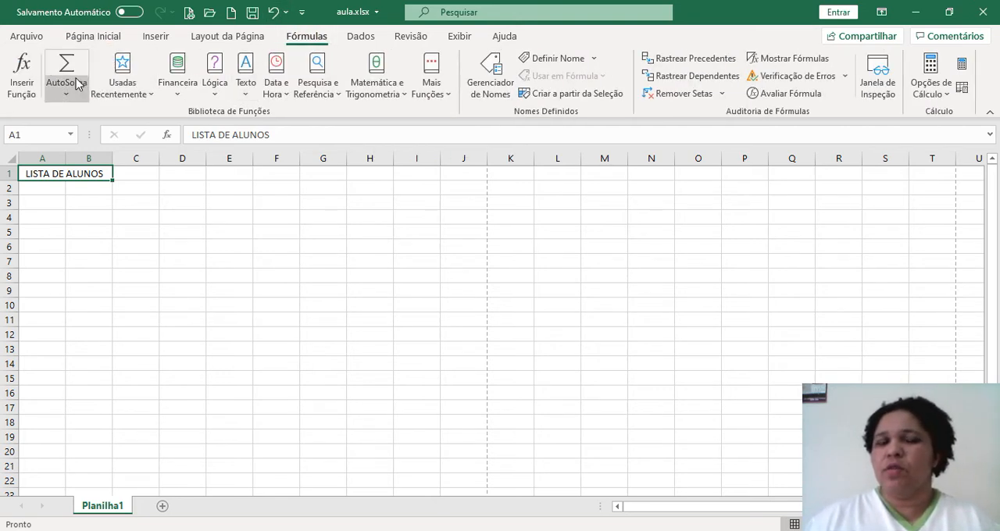
click(156, 251)
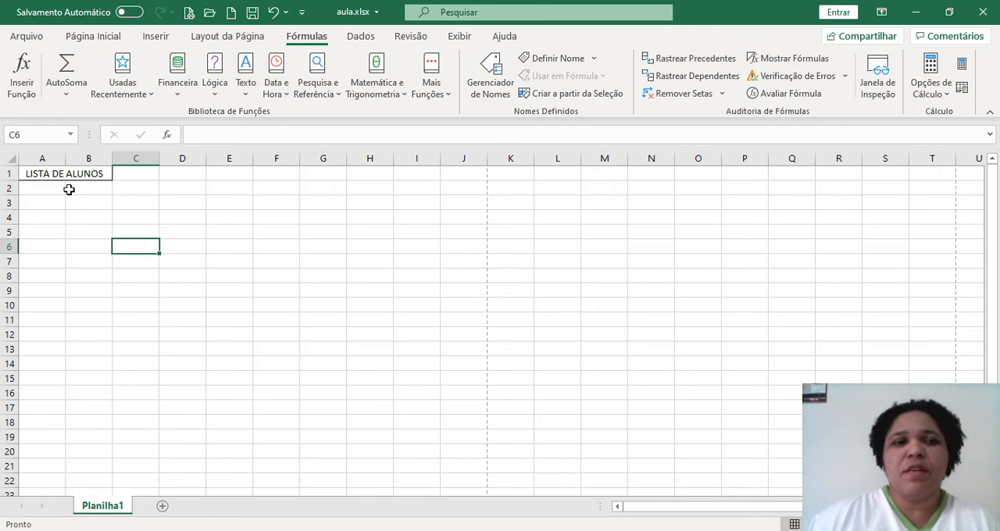
click(37, 171)
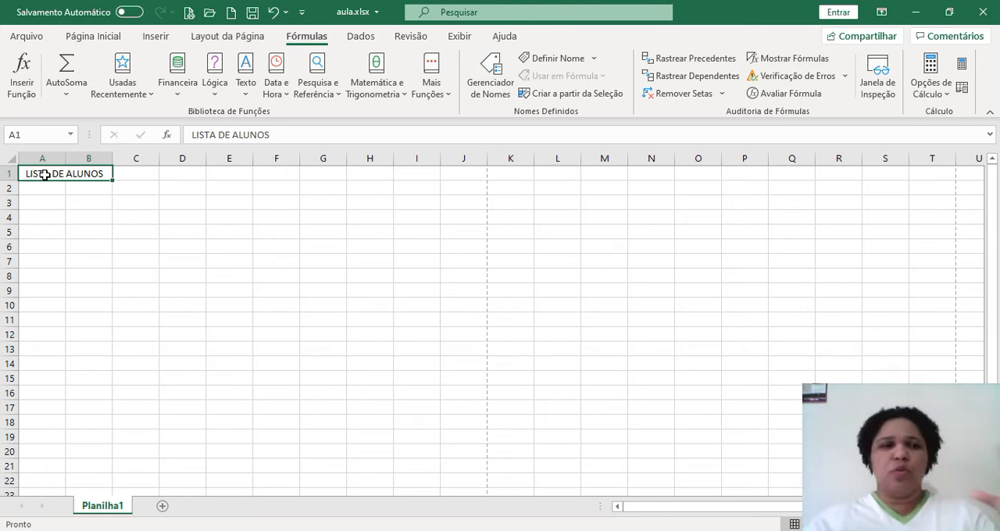
key(Return)
Examine the dashed page-break lines across row 6 and down the sheet to see the limits of each printed page
click(30, 246)
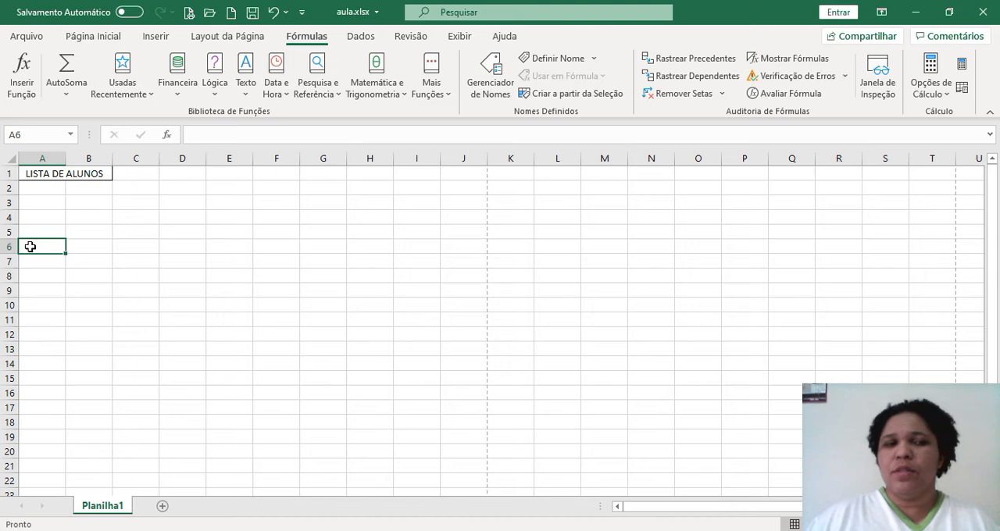
drag(30, 246, 392, 251)
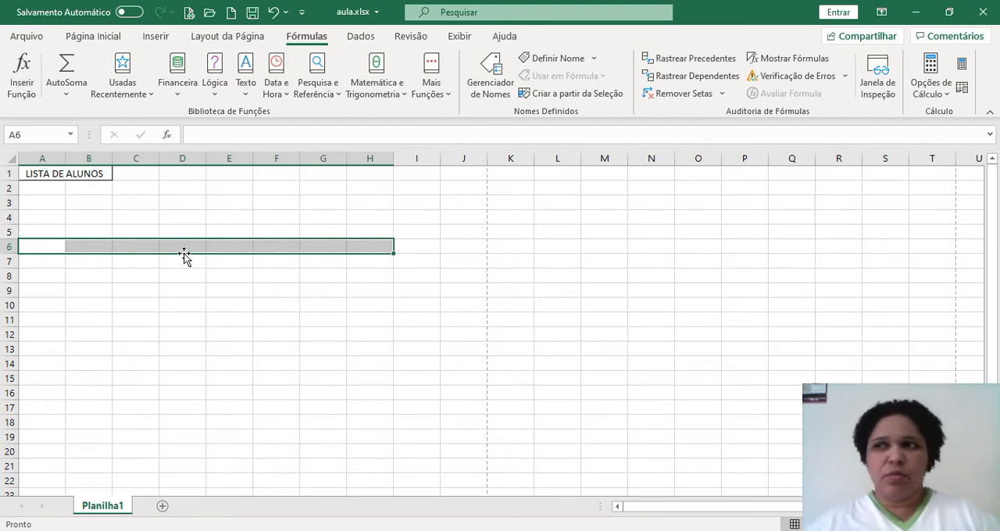
click(464, 246)
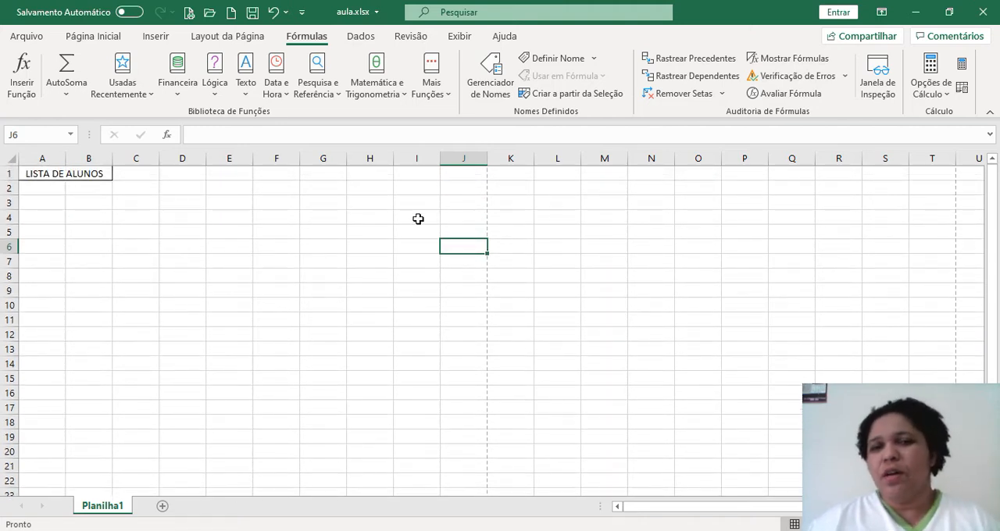
click(513, 236)
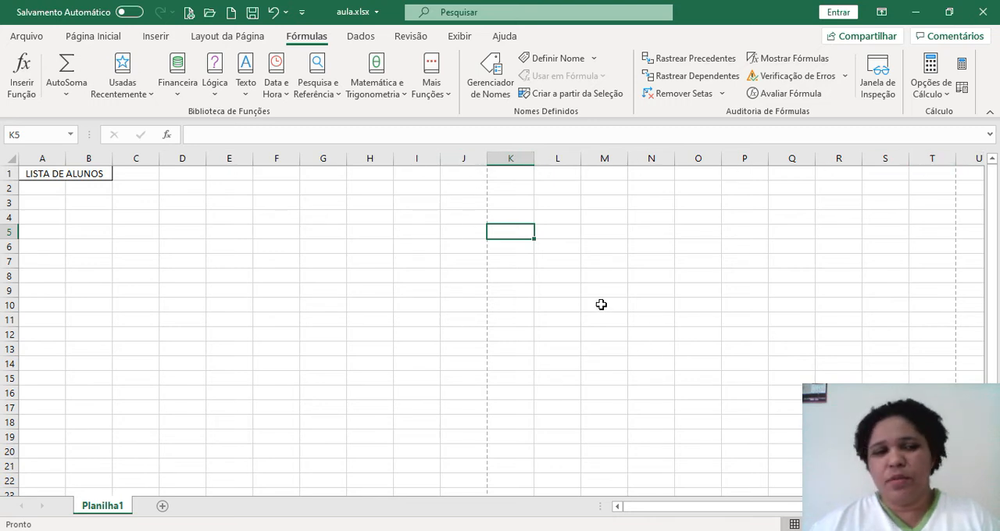
scroll(161, 360, down, 2)
scroll(165, 364, down, 8)
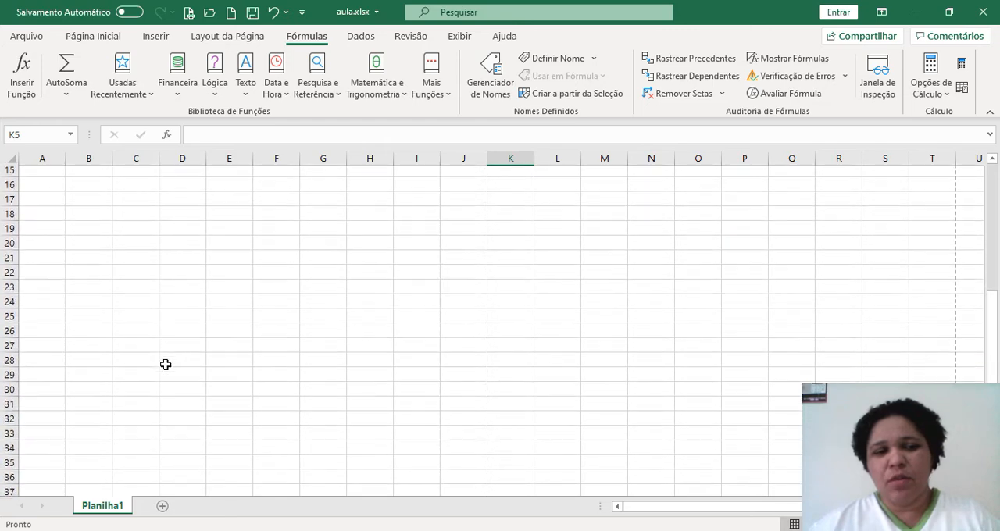
scroll(167, 364, down, 1)
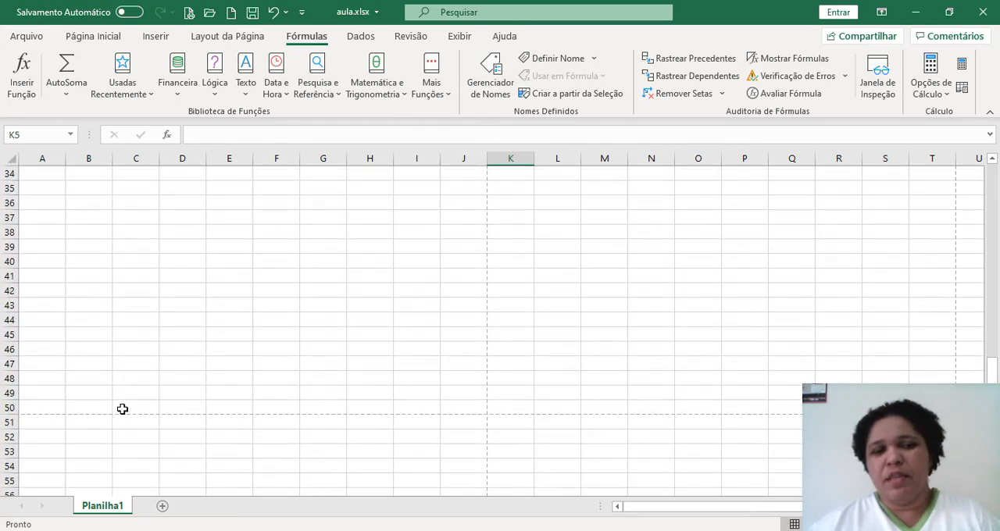
scroll(307, 385, up, 6)
scroll(306, 385, up, 5)
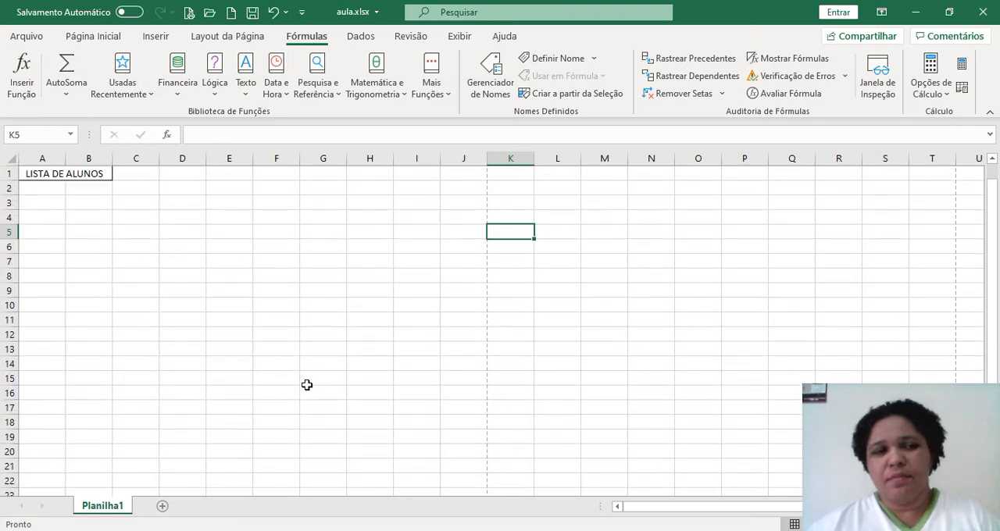
scroll(307, 385, down, 10)
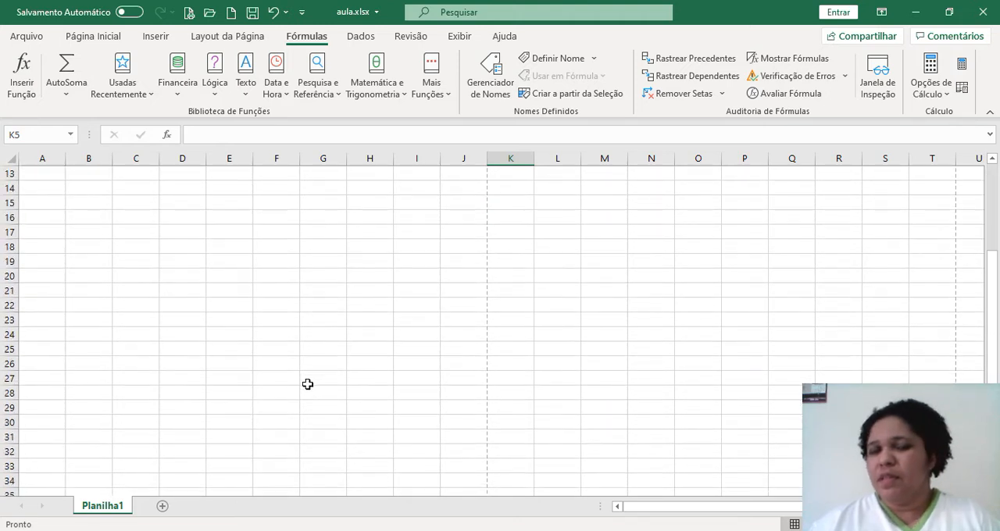
scroll(309, 383, down, 10)
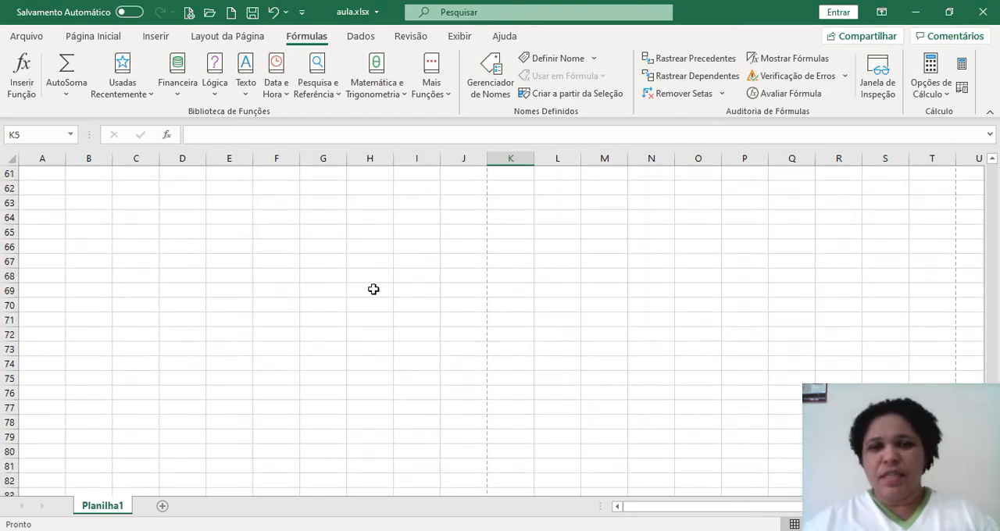
scroll(406, 398, up, 11)
scroll(392, 393, up, 9)
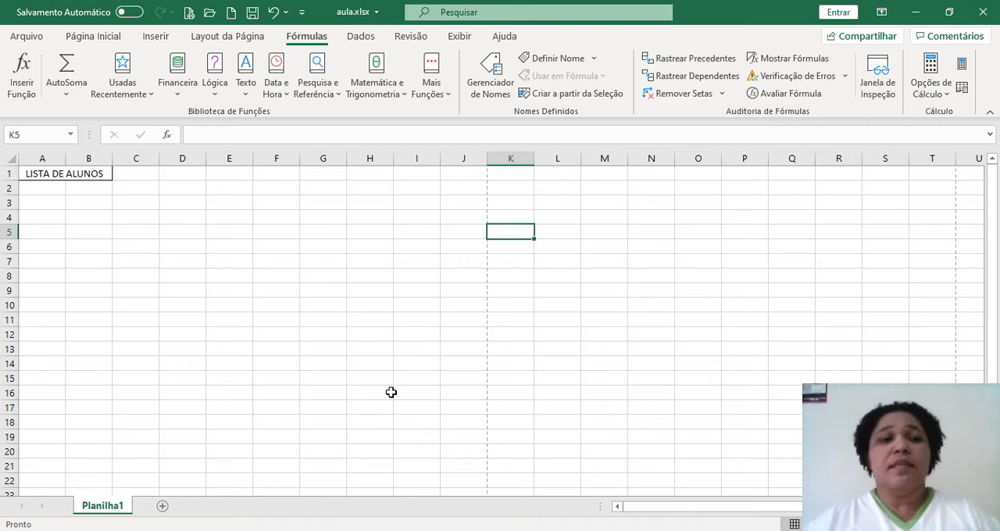
Undo the merge and the outside borders on the title cells A1:B1
click(86, 174)
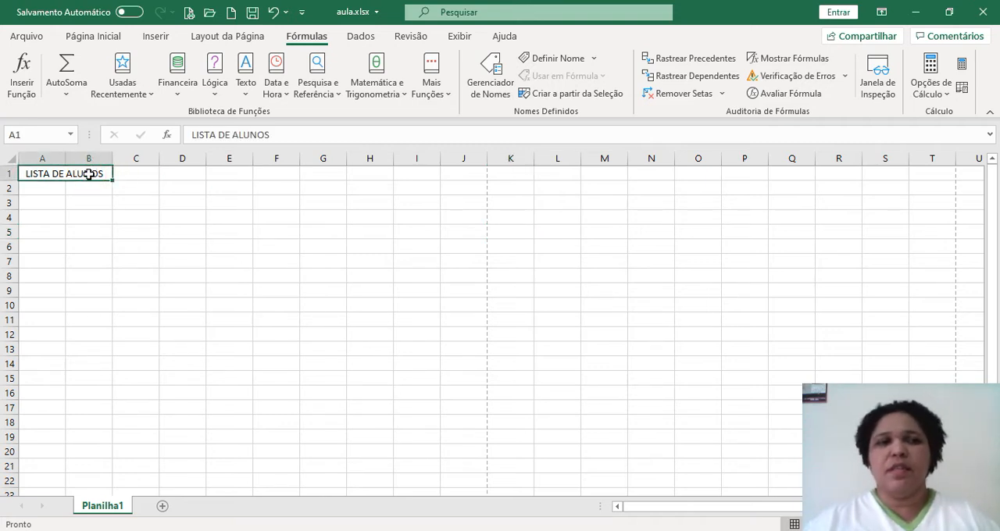
click(272, 13)
click(272, 13)
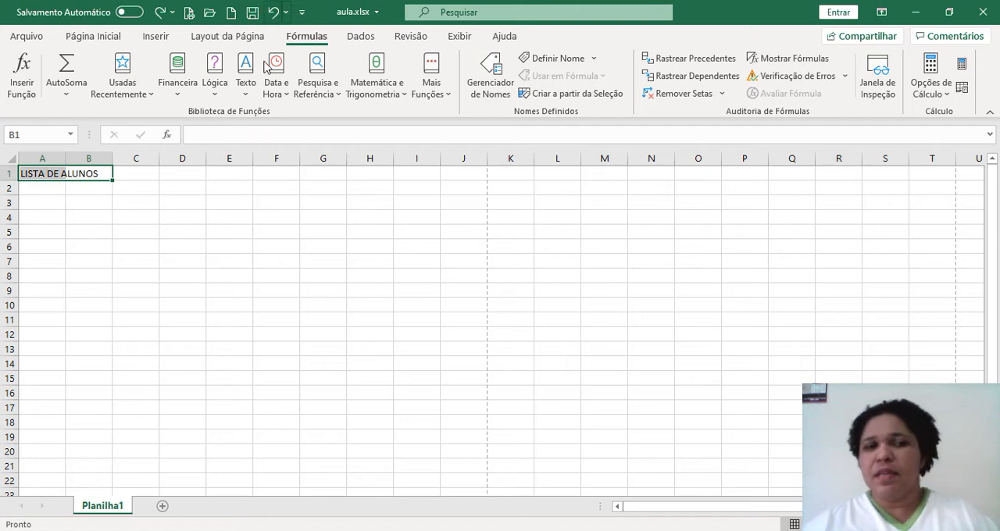
click(182, 289)
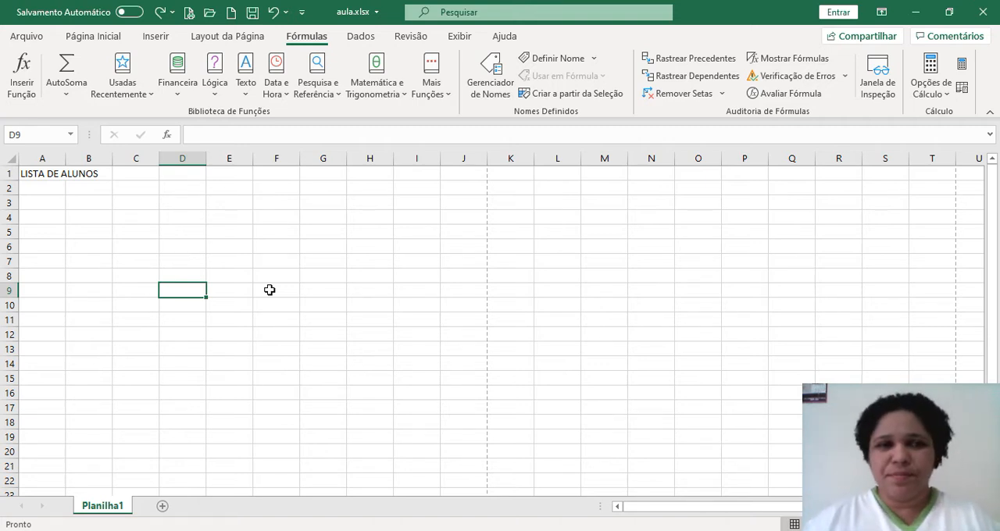
Set the font of the title cells A1:B1 to Algerian
click(33, 174)
drag(34, 173, 86, 174)
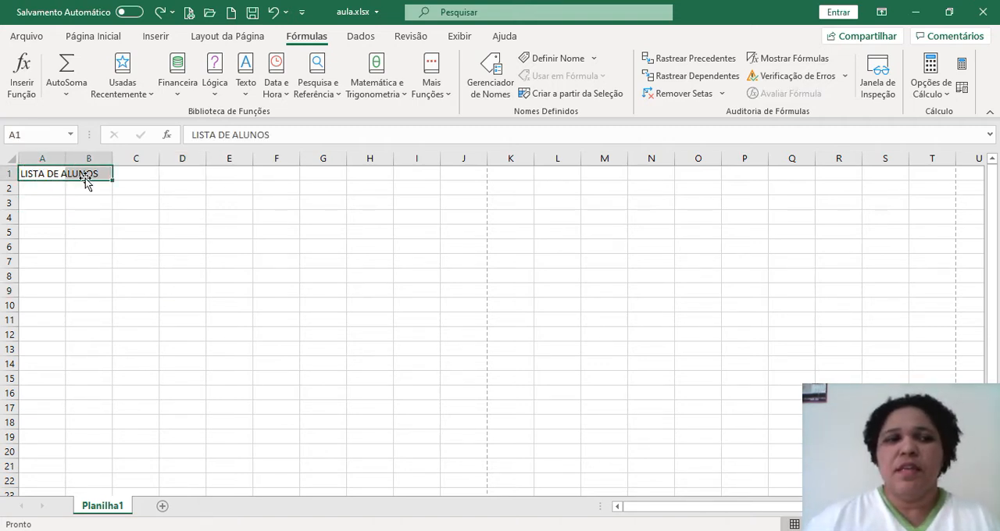
click(107, 36)
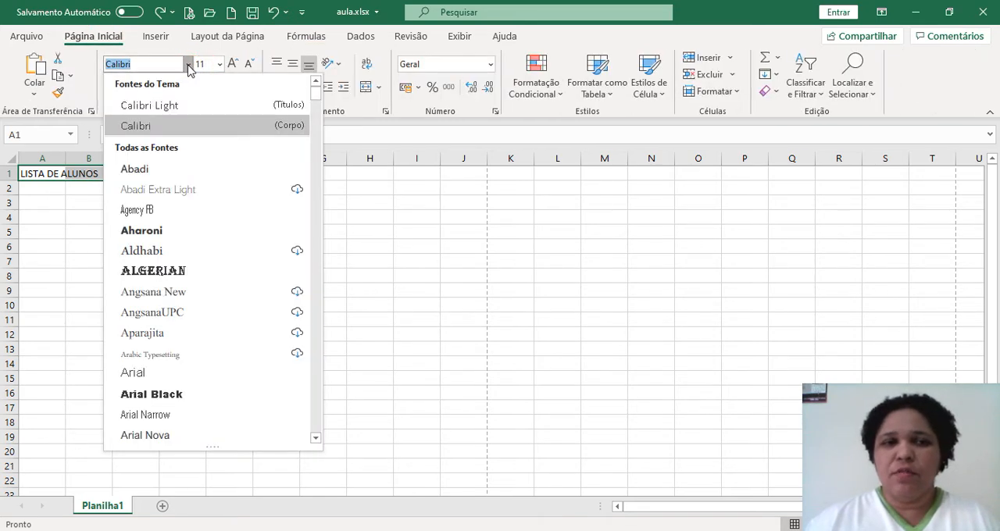
click(179, 271)
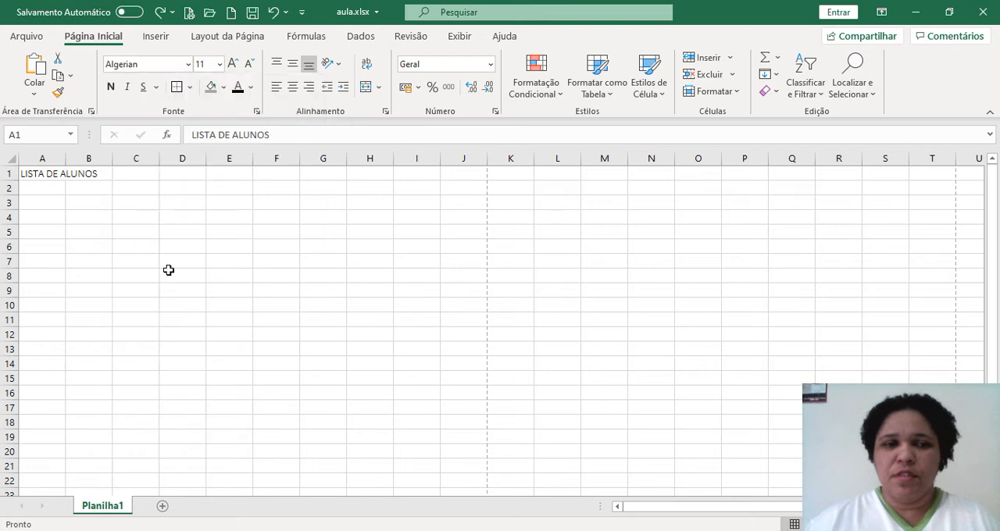
click(168, 271)
click(110, 176)
Color the title text in A1:B1 standard purple and make it bold
drag(42, 175, 99, 173)
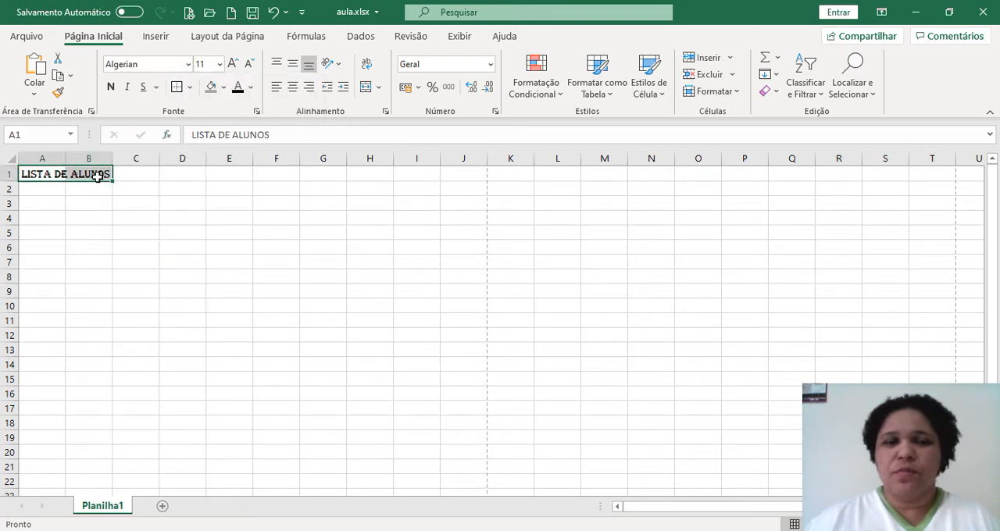
click(250, 90)
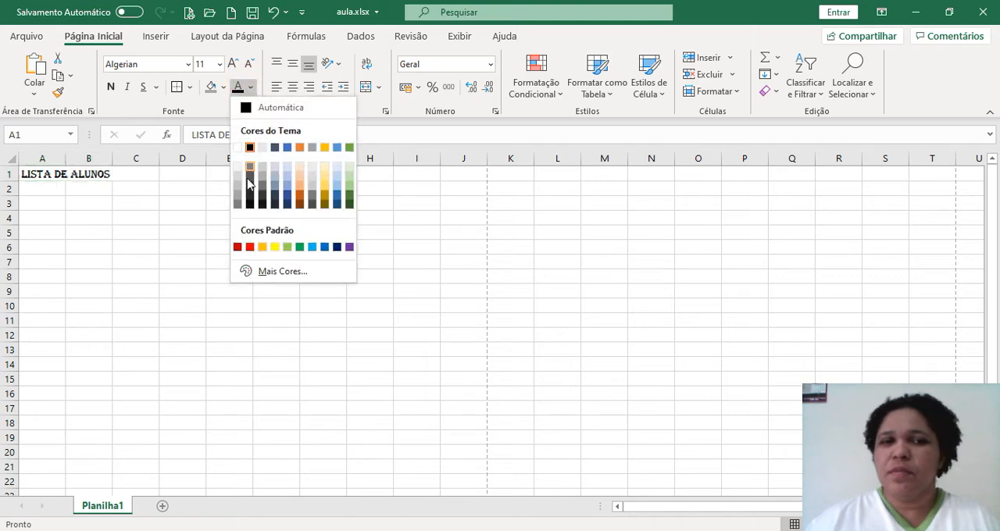
click(349, 247)
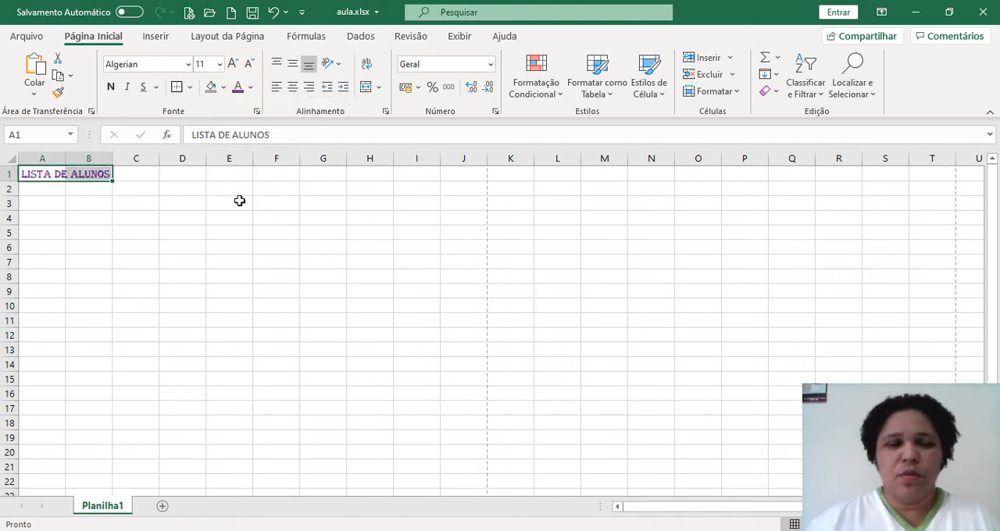
click(112, 85)
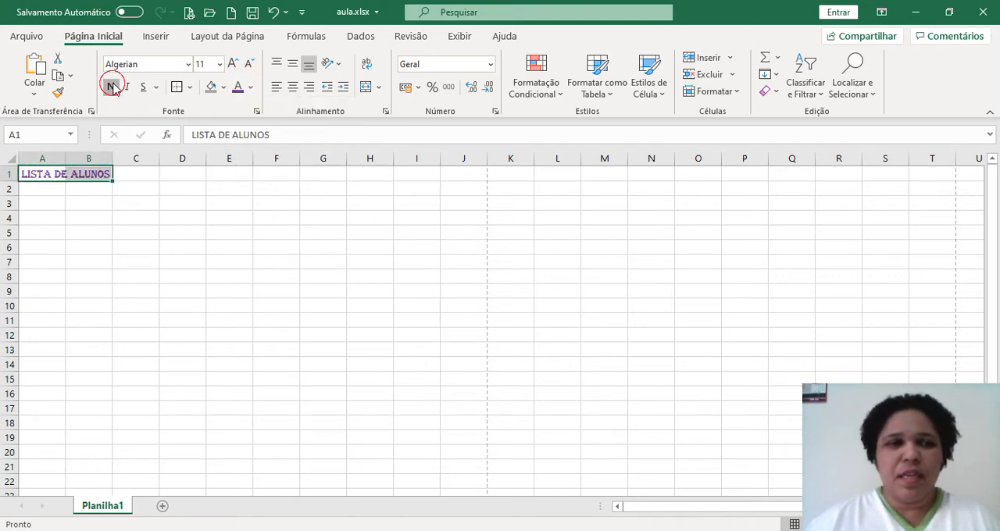
click(117, 214)
Merge the title row cells A1:J1, trying both the Mesclar através and Mesclar Células options
click(46, 175)
drag(45, 175, 450, 176)
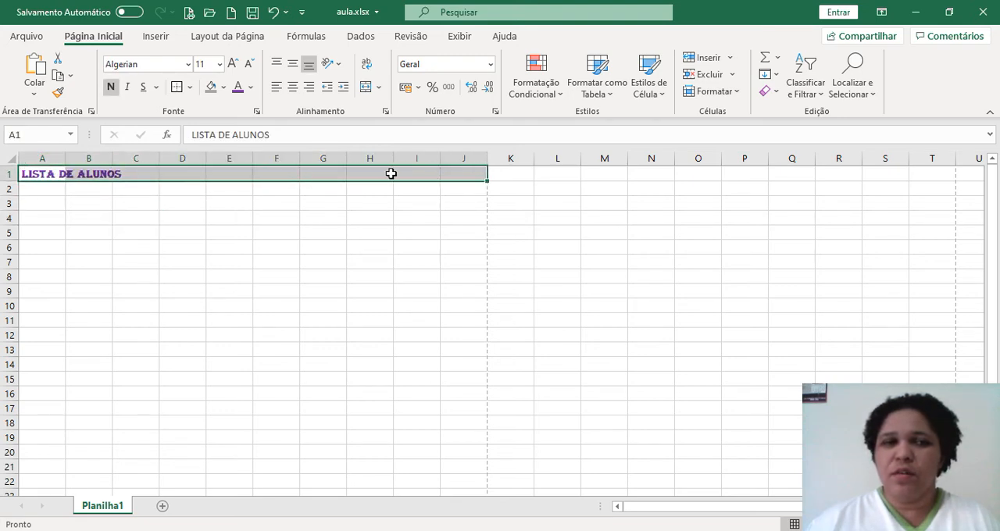
click(378, 87)
click(414, 128)
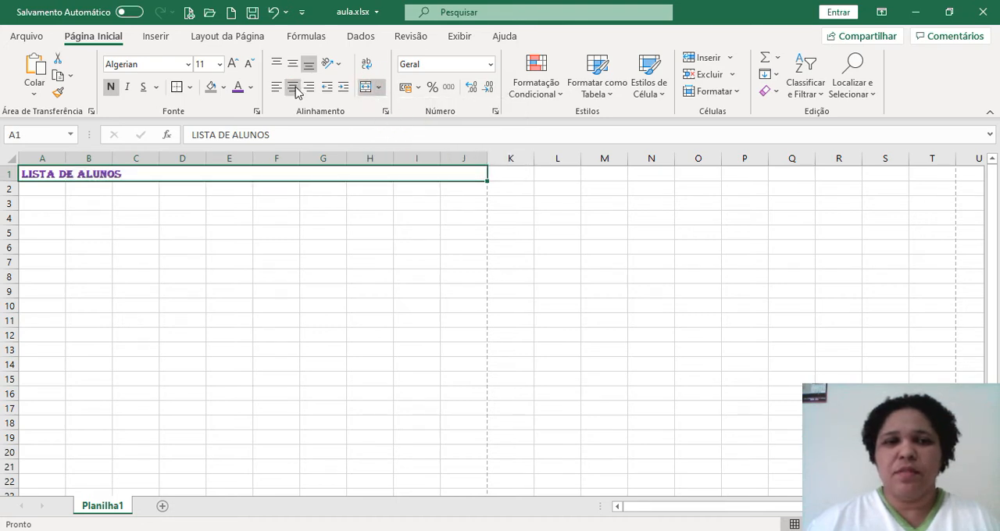
click(377, 88)
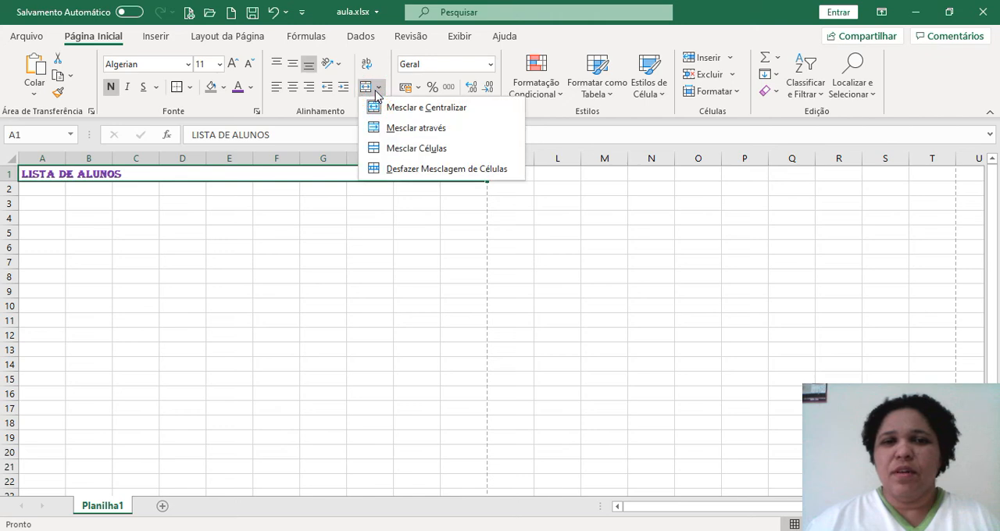
click(415, 149)
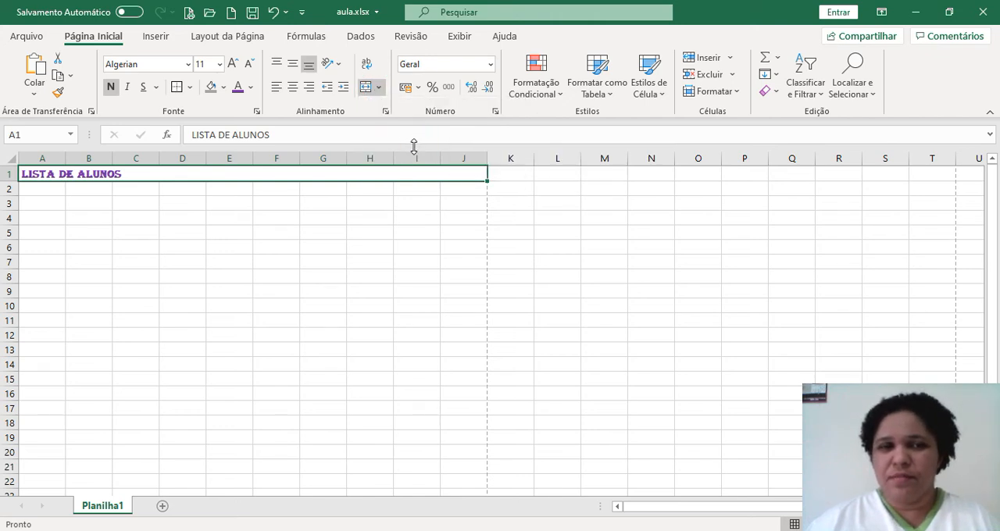
click(379, 87)
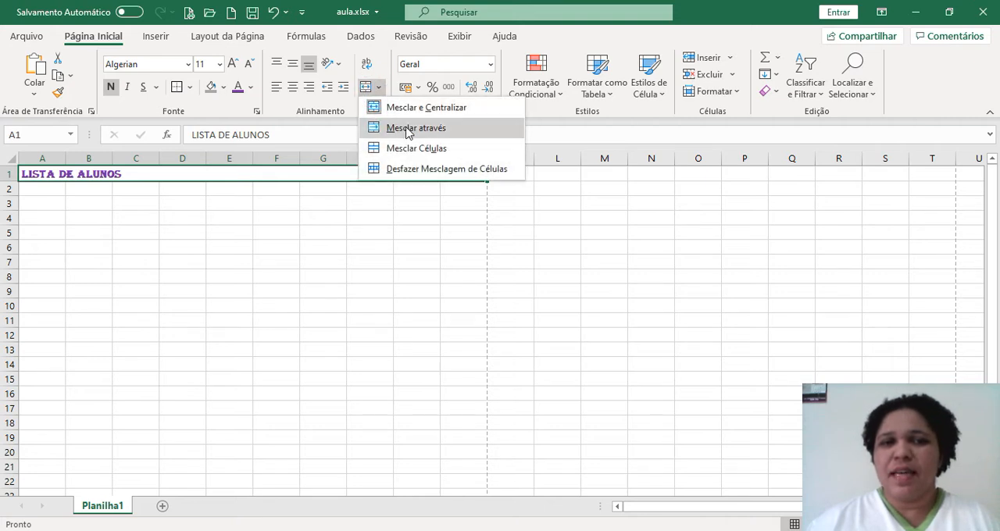
click(407, 129)
Toggle off the merge of A1:J1 with Mesclar e Centralizar and center the title text horizontally
click(380, 88)
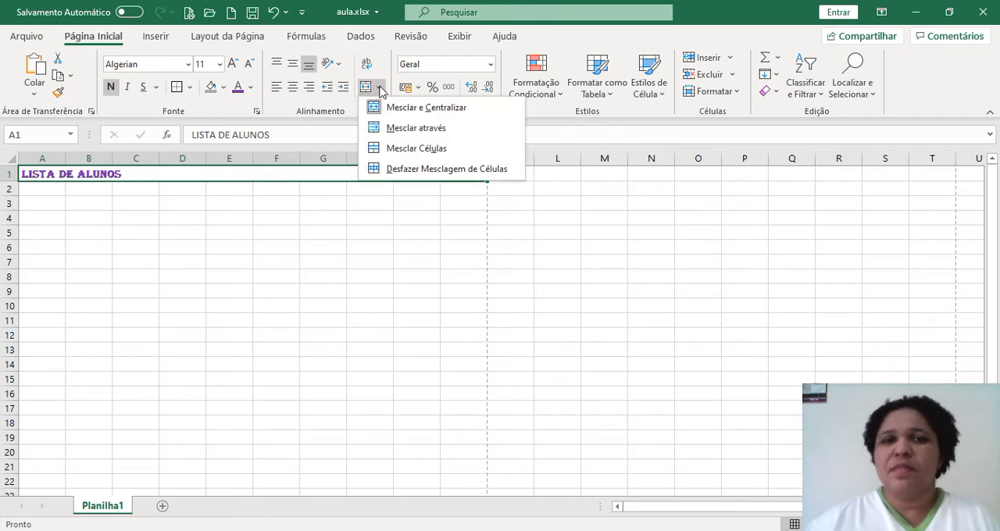
click(409, 110)
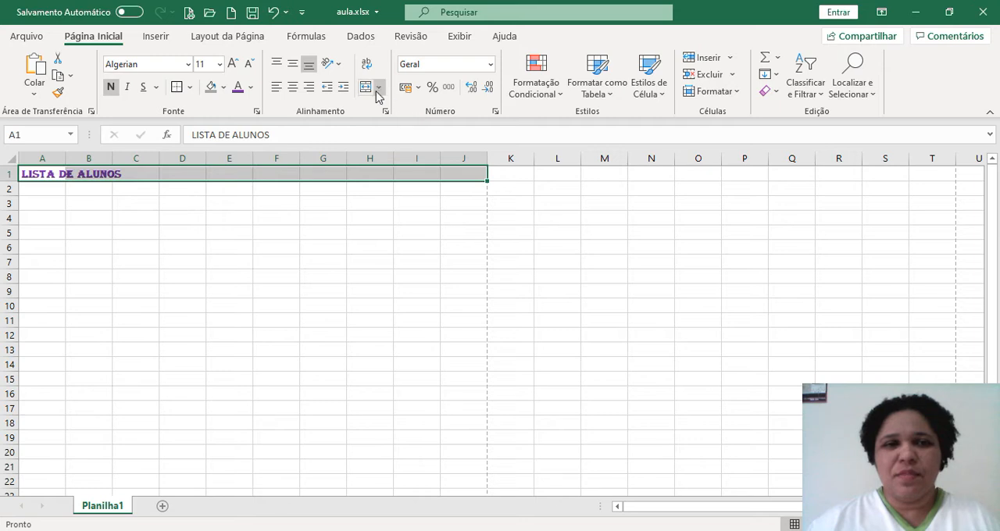
click(292, 87)
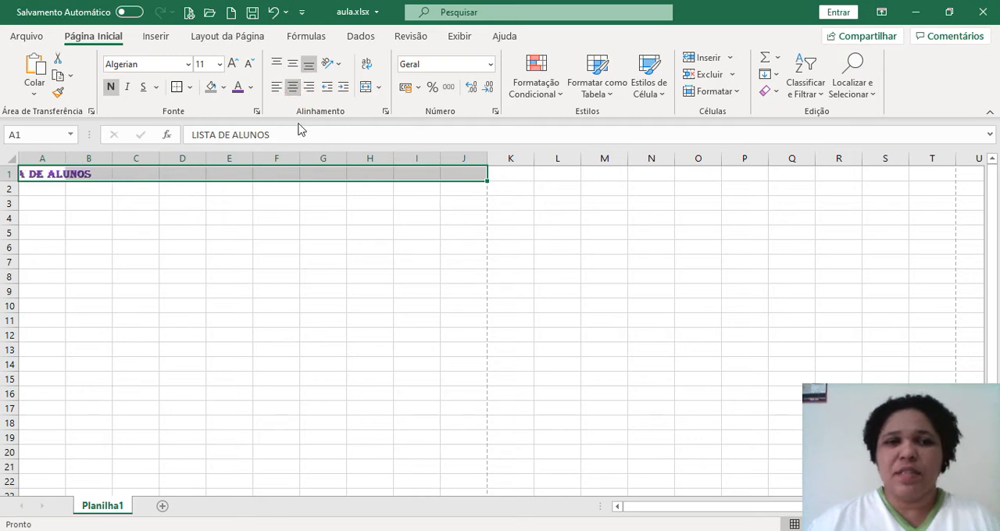
Merge and center the LISTA DE ALUNOS title across cells A1:J1
click(341, 231)
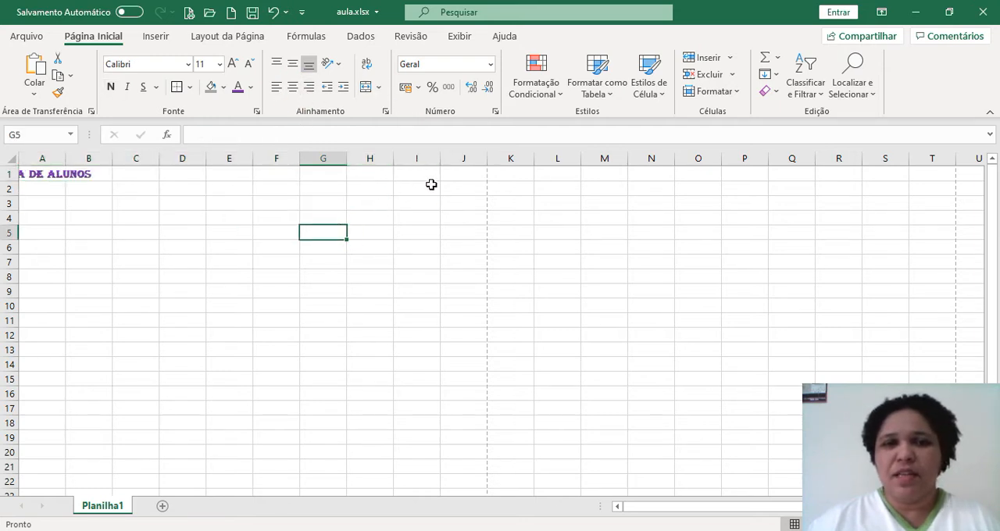
drag(31, 174, 452, 170)
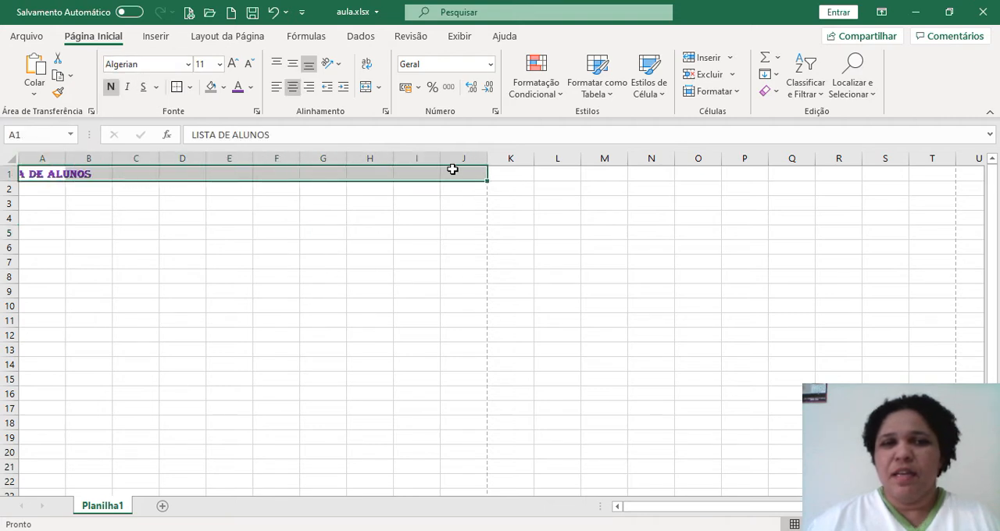
click(367, 88)
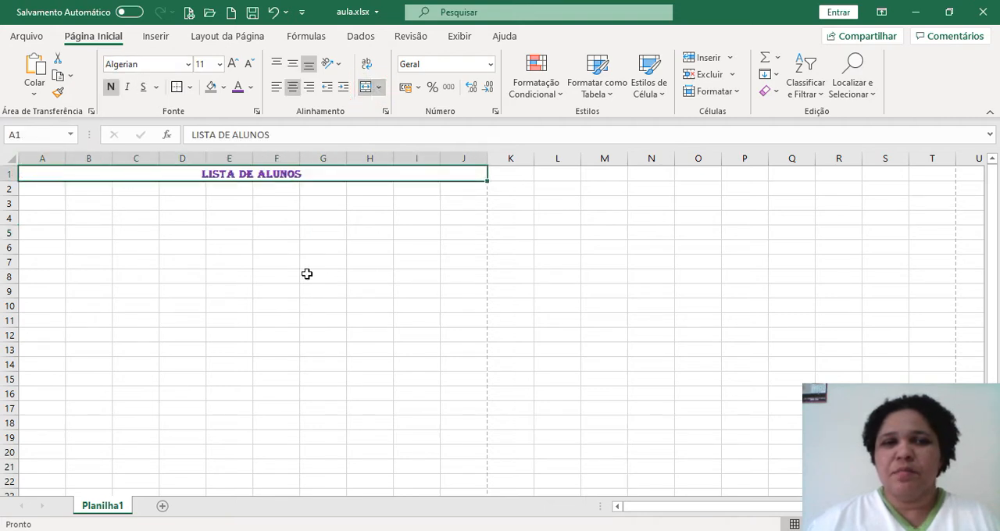
Enlarge the title text to font size 36, stepping up to 48 and back down one size
click(220, 64)
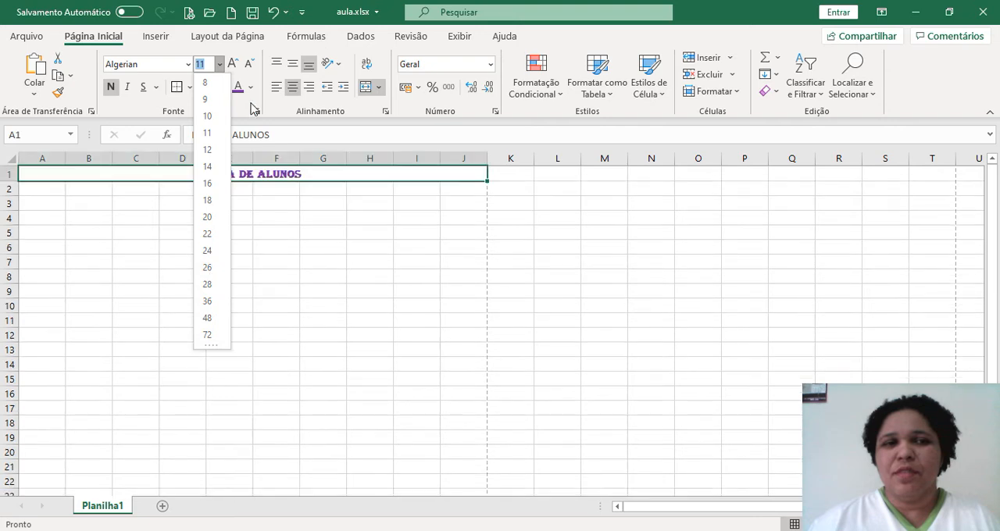
click(232, 67)
click(232, 67)
click(232, 67)
click(232, 66)
click(232, 67)
click(232, 67)
click(232, 66)
click(232, 67)
click(232, 67)
click(232, 66)
click(232, 67)
click(232, 67)
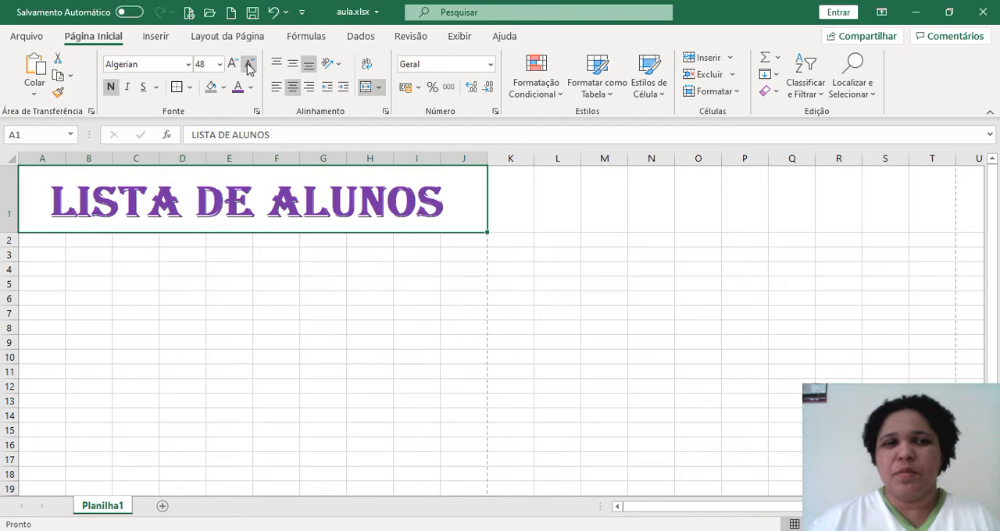
click(248, 63)
click(316, 280)
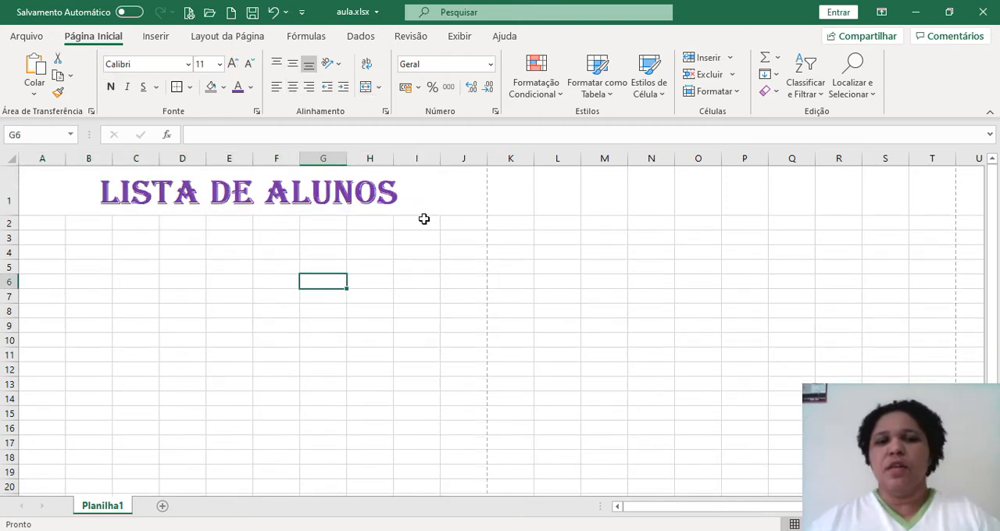
Apply thick outside borders (Bordas Externas Espessas) to the merged title cell
click(452, 197)
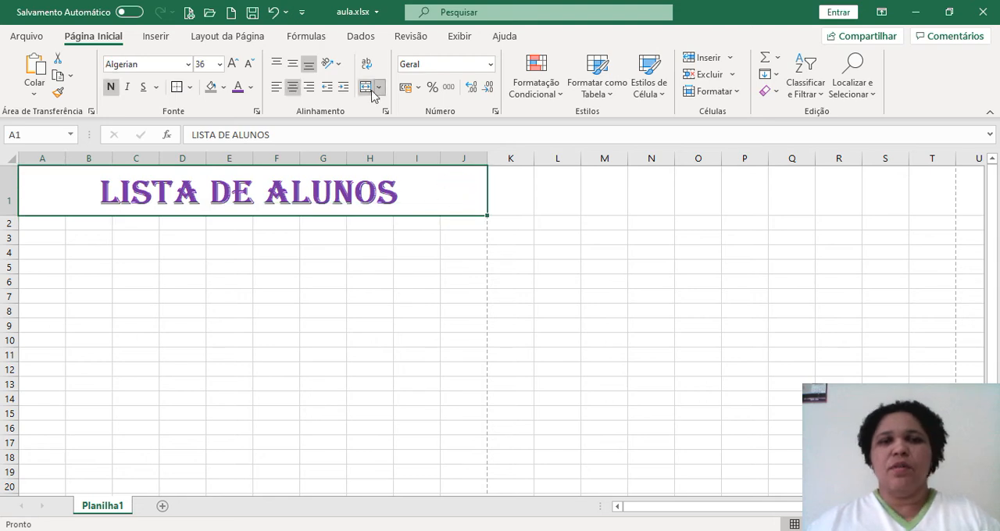
click(190, 87)
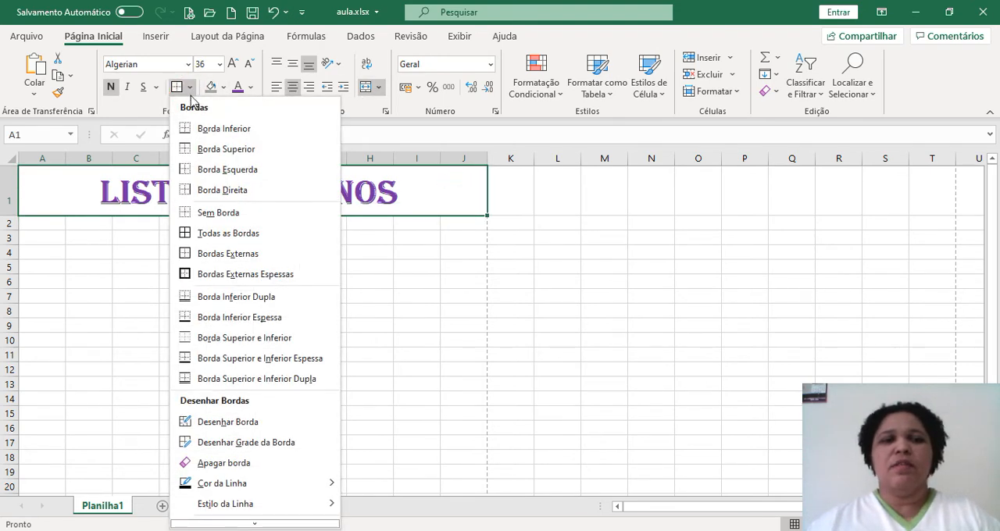
click(216, 279)
click(223, 281)
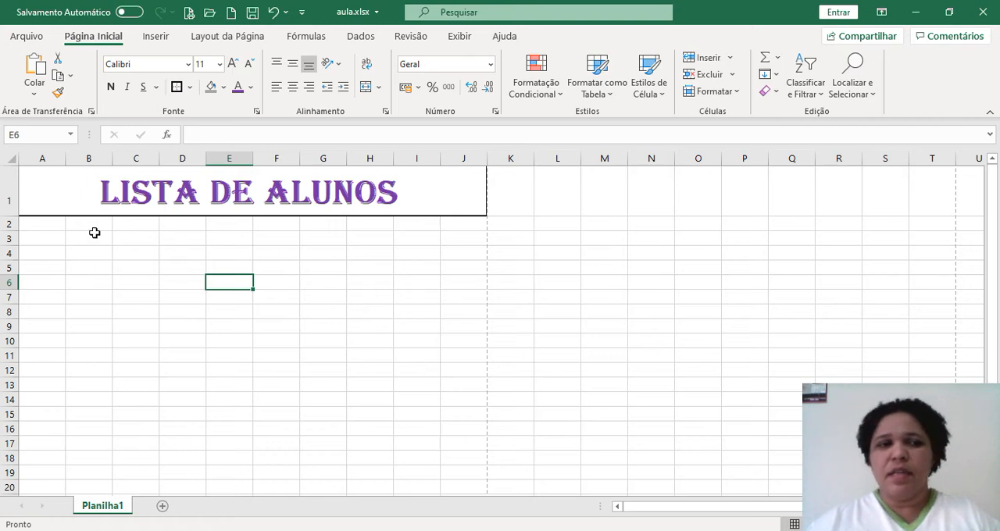
Enter 01 in cell A2 and narrow column A to about half its width
click(43, 224)
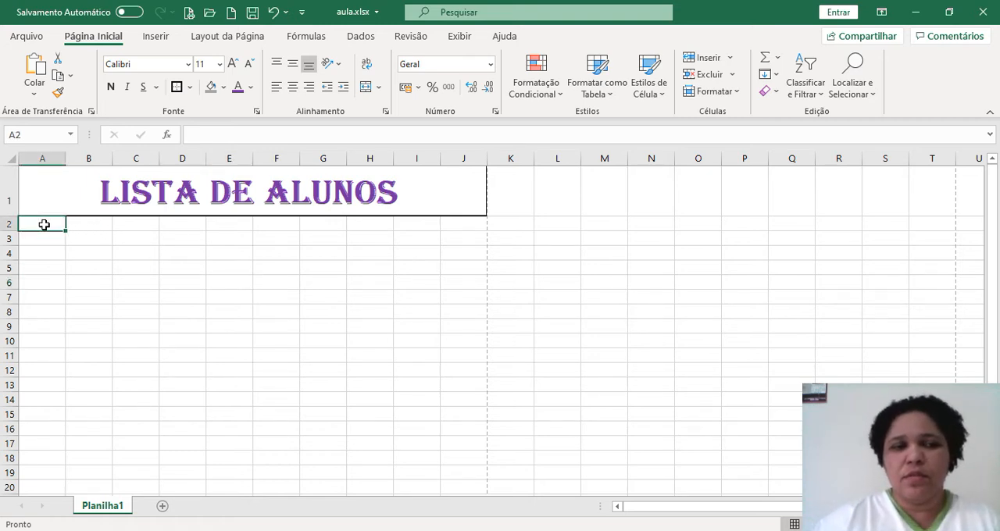
text(01)
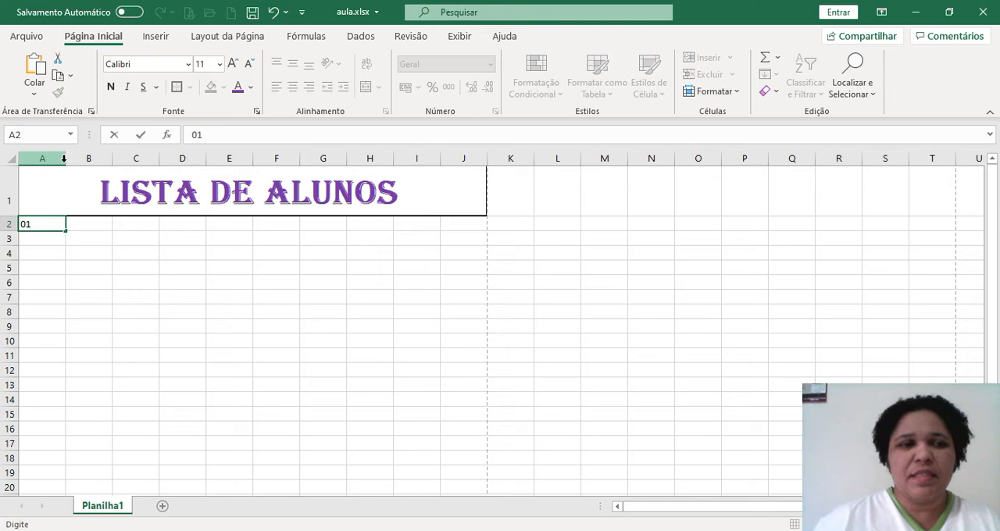
click(65, 224)
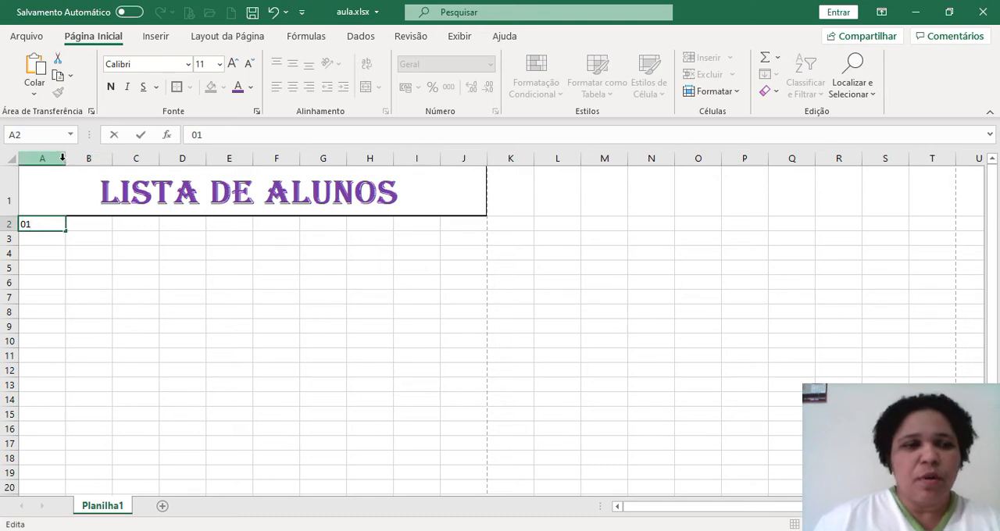
click(62, 158)
drag(65, 162, 39, 165)
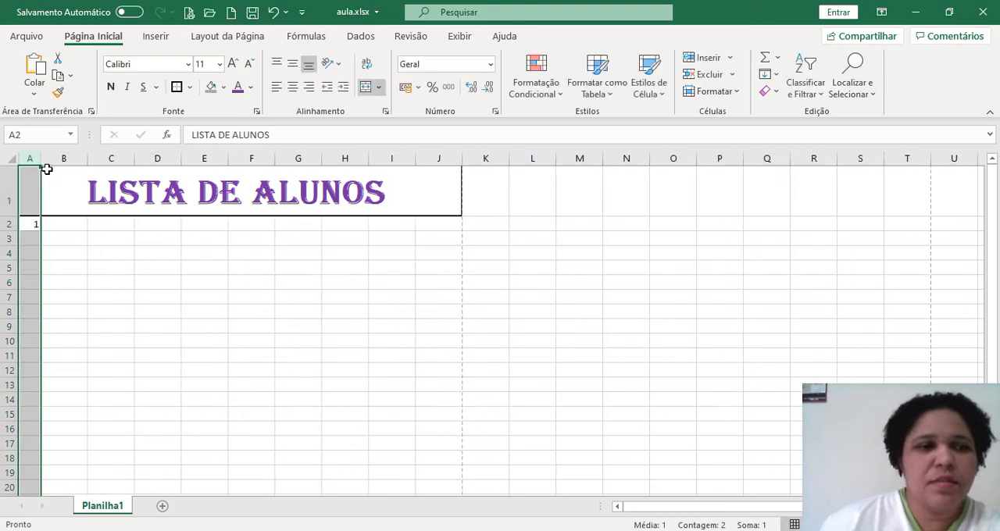
click(26, 227)
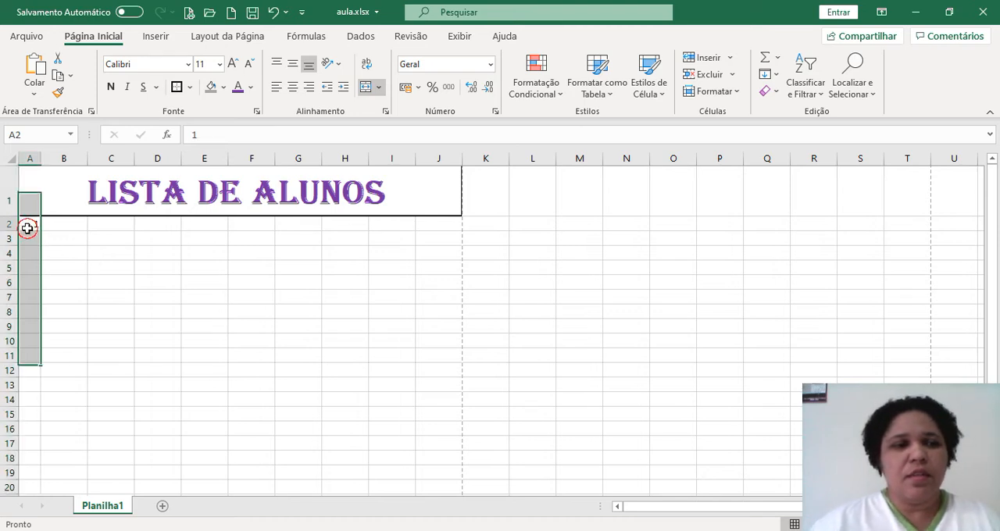
Number the student rows by entering 02, 03, 04 and 05 in cells A3 to A6
click(26, 244)
text(02)
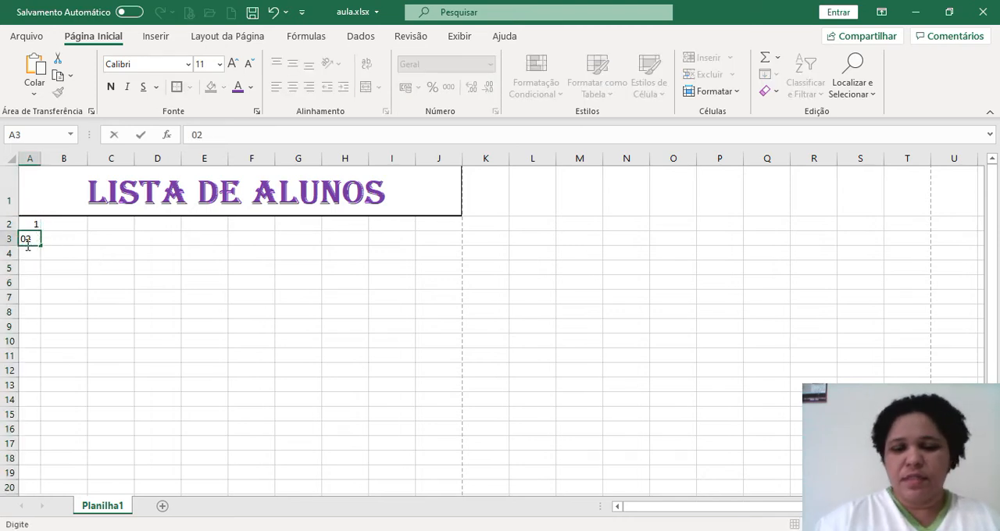
key(Return)
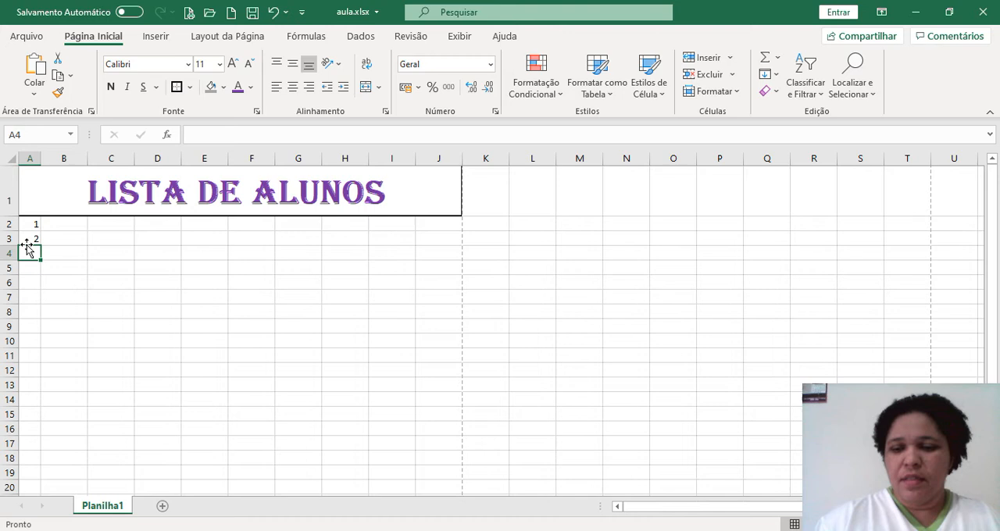
text(03)
key(Return)
text(04)
key(Return)
text(05)
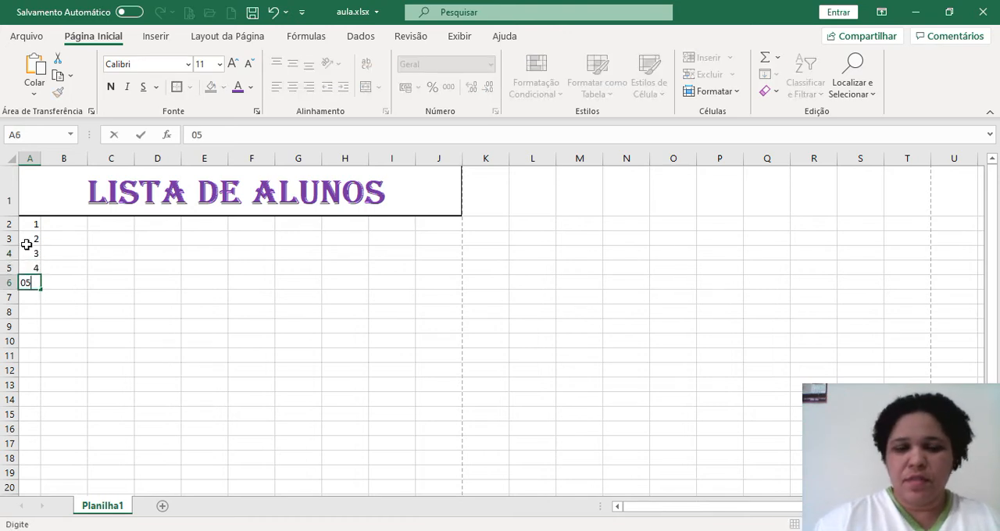
key(Return)
Continue the numbering in cells A7 to A12 with 05, 06, 07, 08, 09 and 10
text(05)
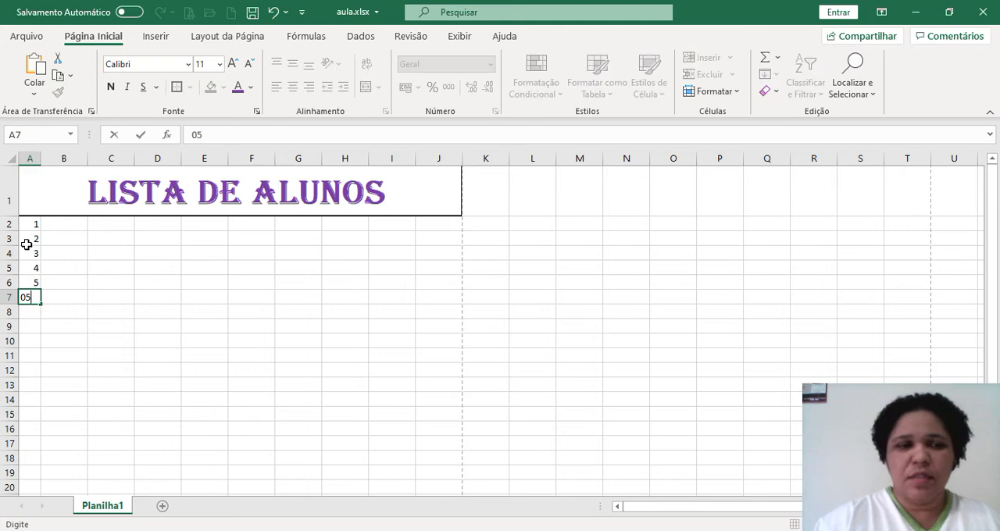
key(Return)
text(06)
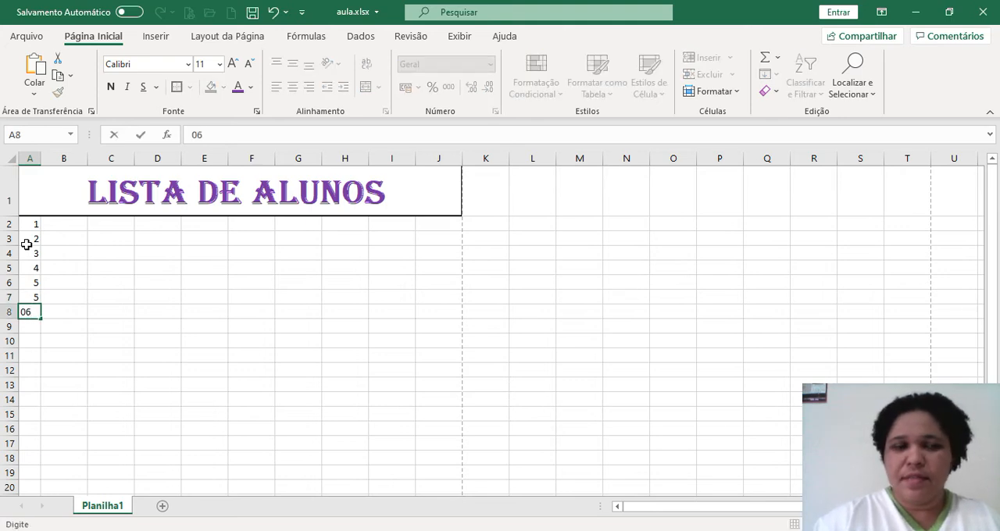
key(Return)
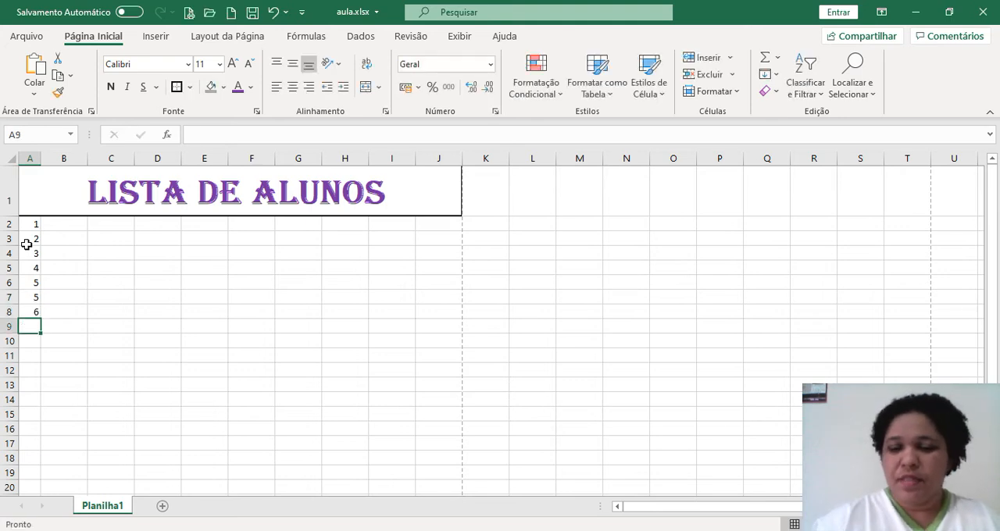
text(0)
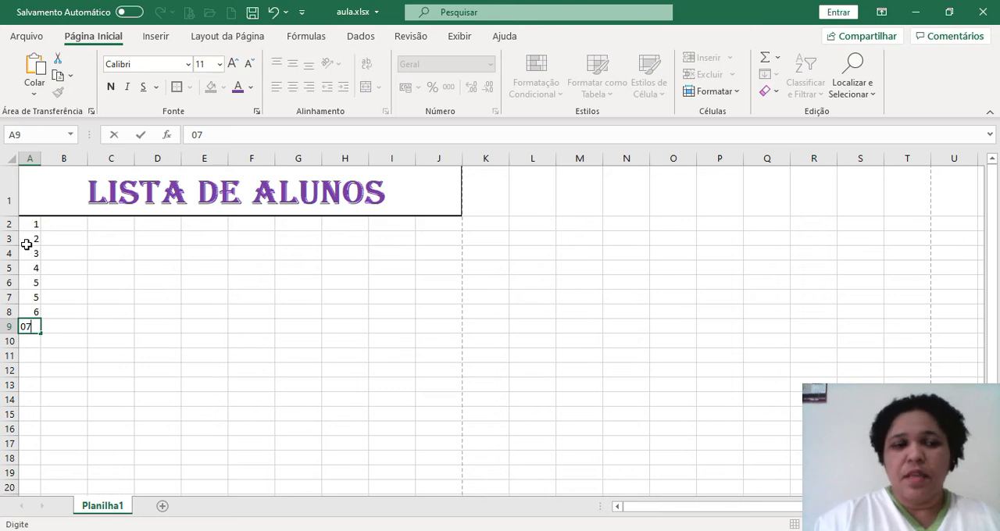
text(7)
key(Return)
text(08)
key(Return)
text(0)
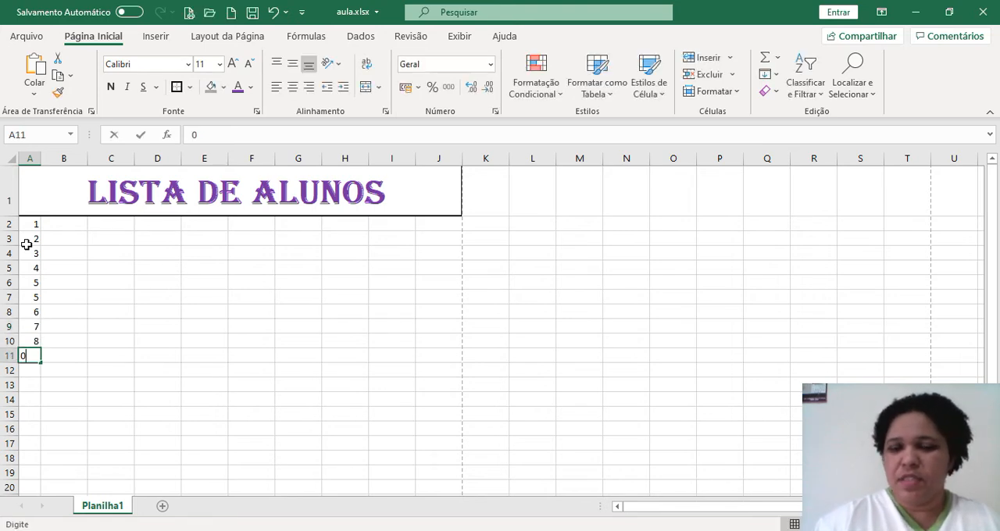
text(9)
key(Return)
text(10)
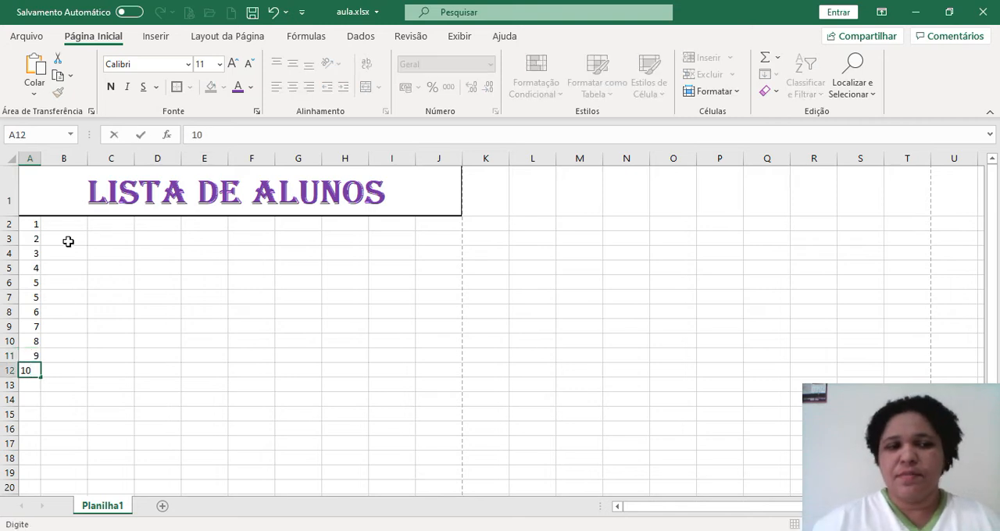
click(110, 300)
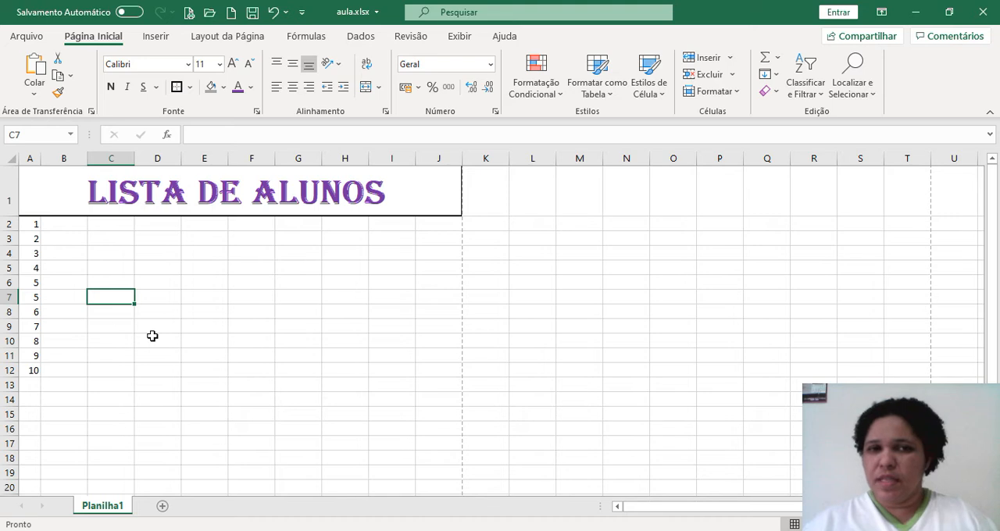
Add one decimal place to the numbers in A2:A12 and remove it again, doing this twice
drag(26, 225, 32, 373)
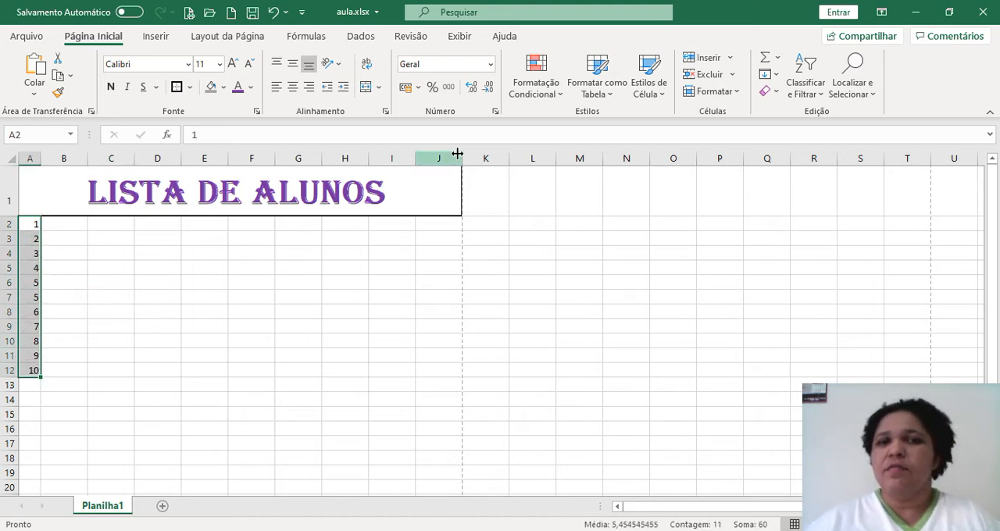
click(471, 88)
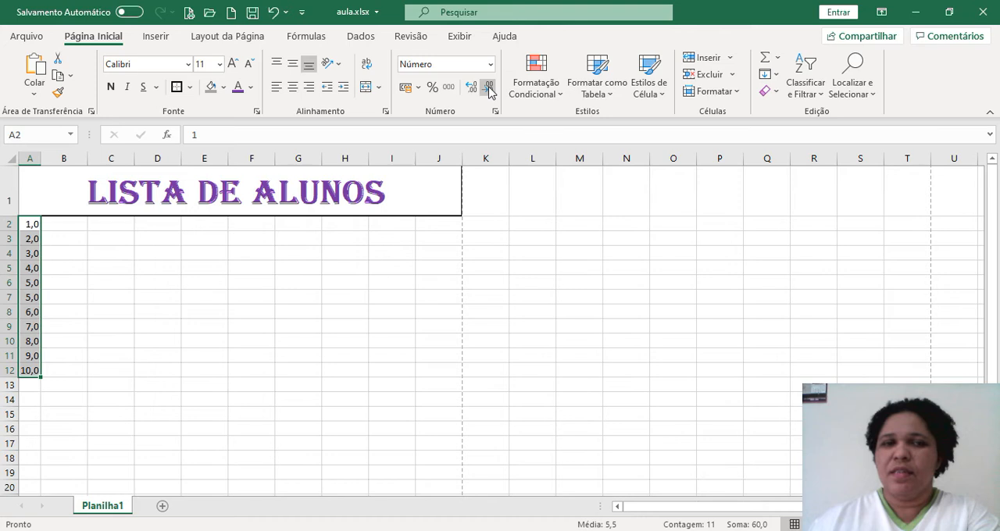
click(488, 88)
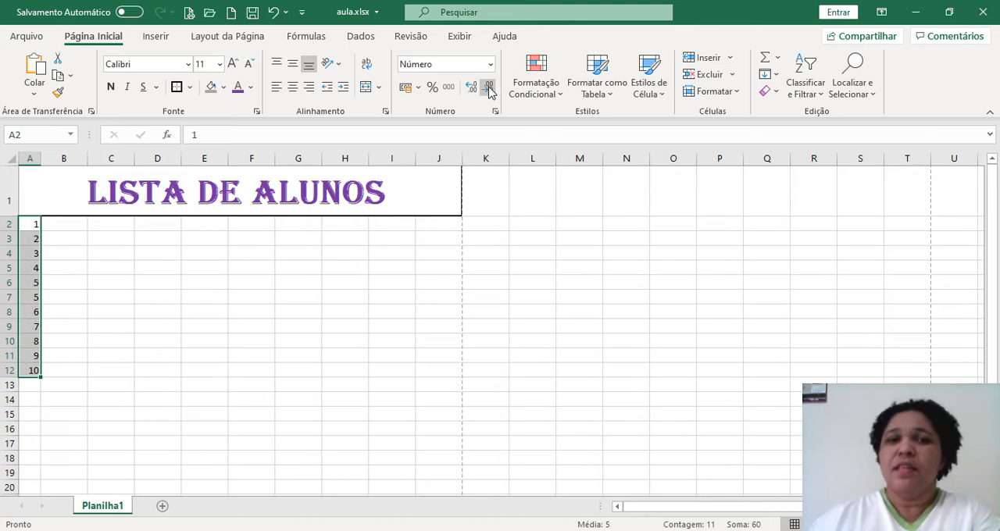
click(471, 88)
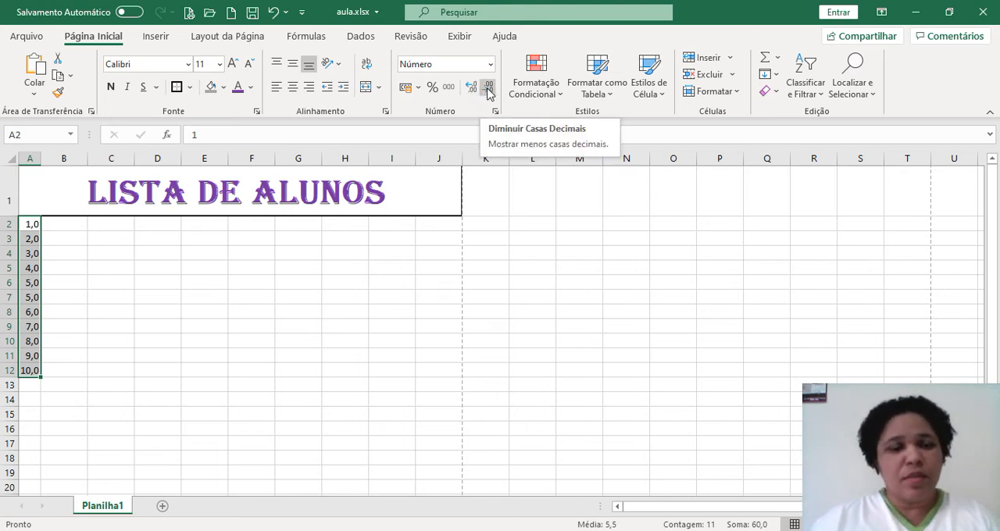
click(488, 89)
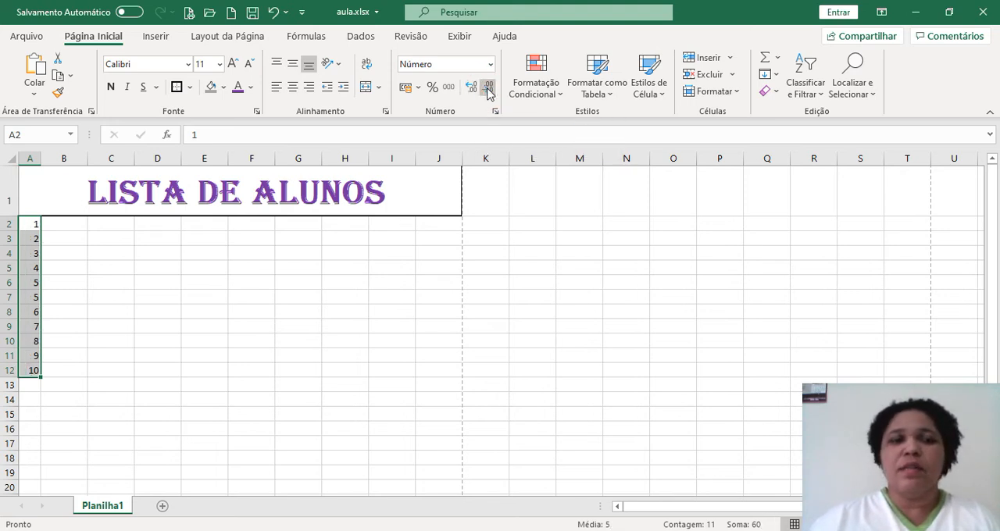
Try the thousands separator style on A2:A12 and undo it
click(447, 88)
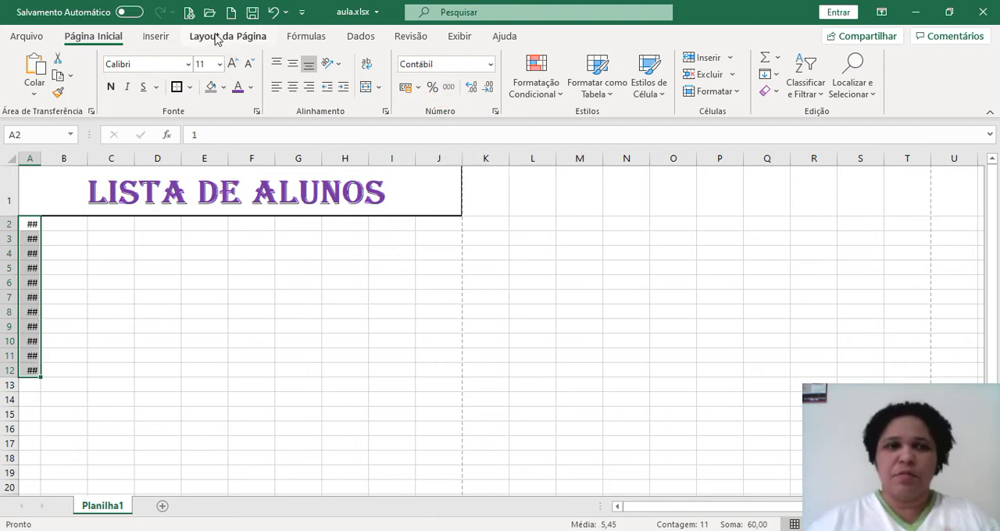
click(272, 12)
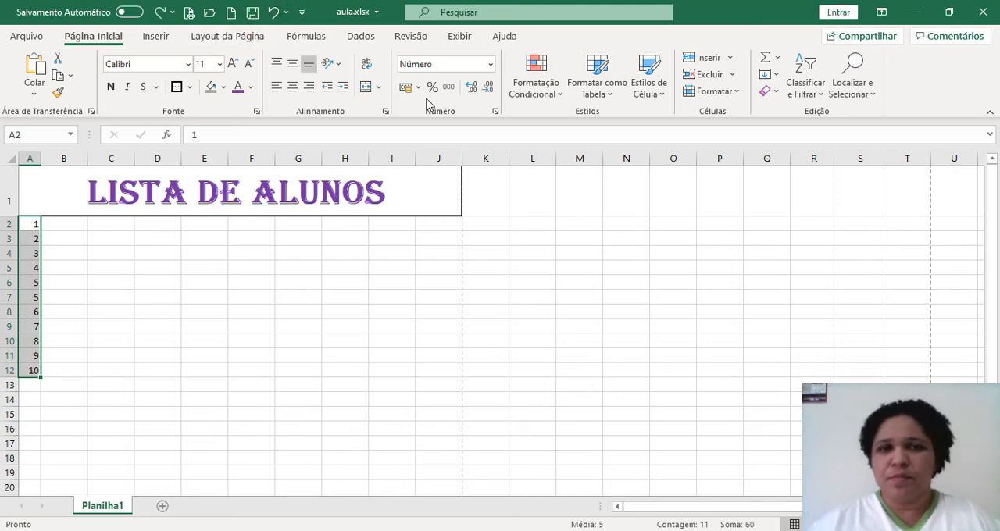
Set the number format of A2:A12 to Geral, and add and remove one decimal place
click(491, 64)
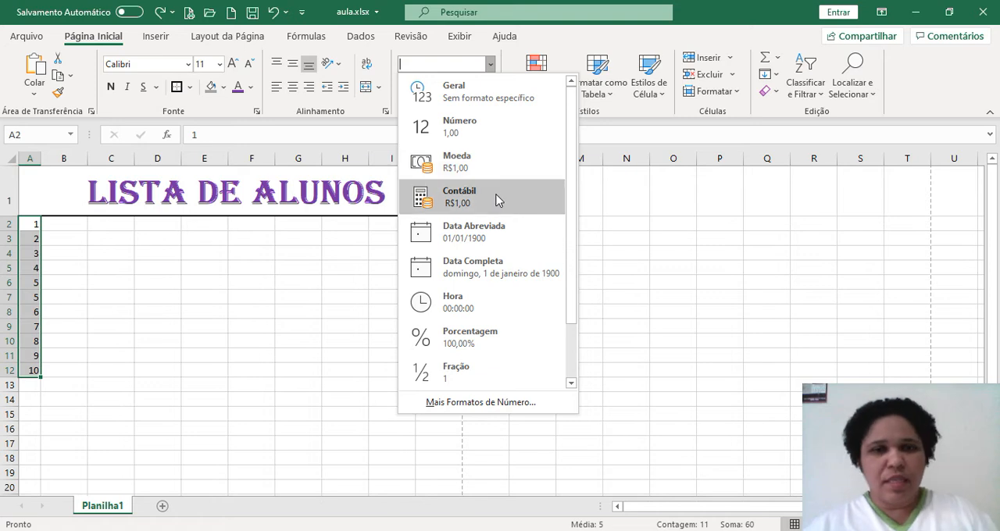
click(485, 97)
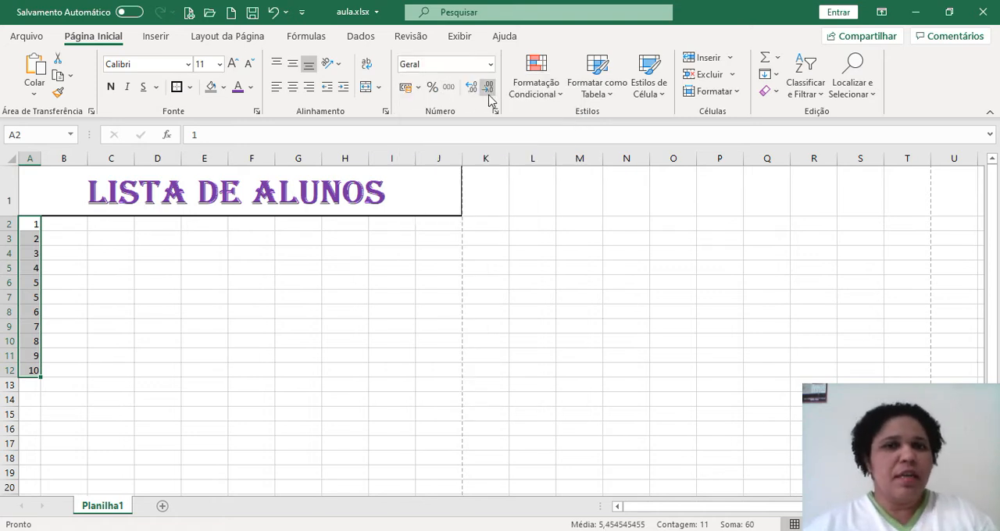
click(471, 89)
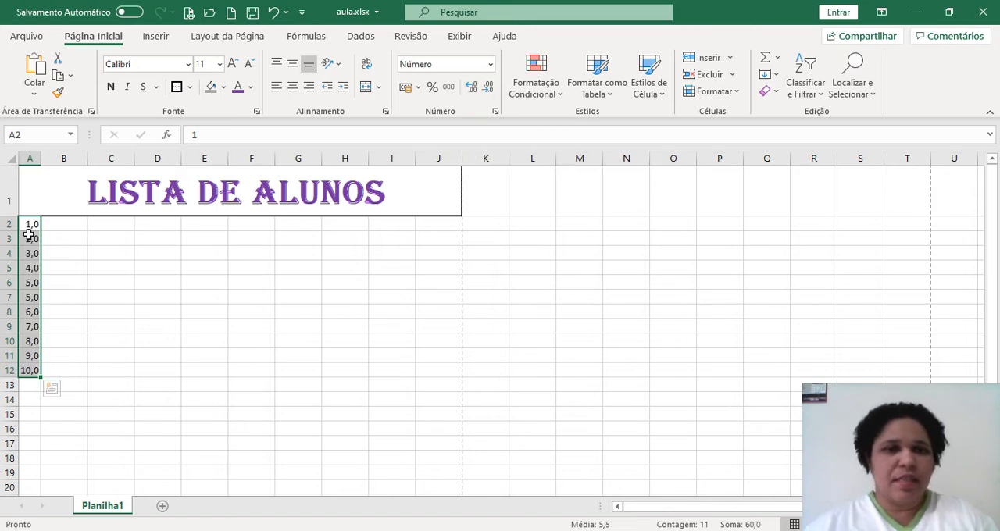
click(485, 89)
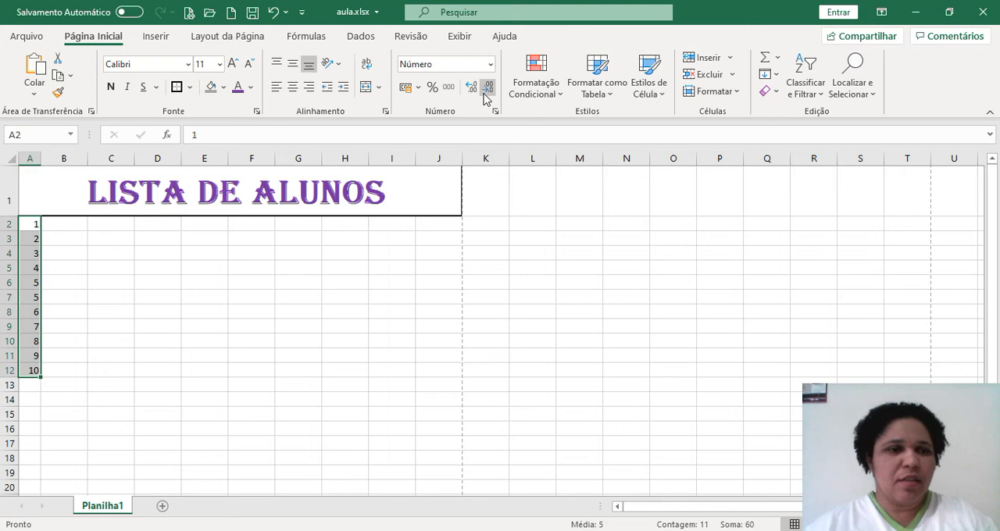
Re-enter the first student number in cell A2 as 01
click(35, 226)
text(01)
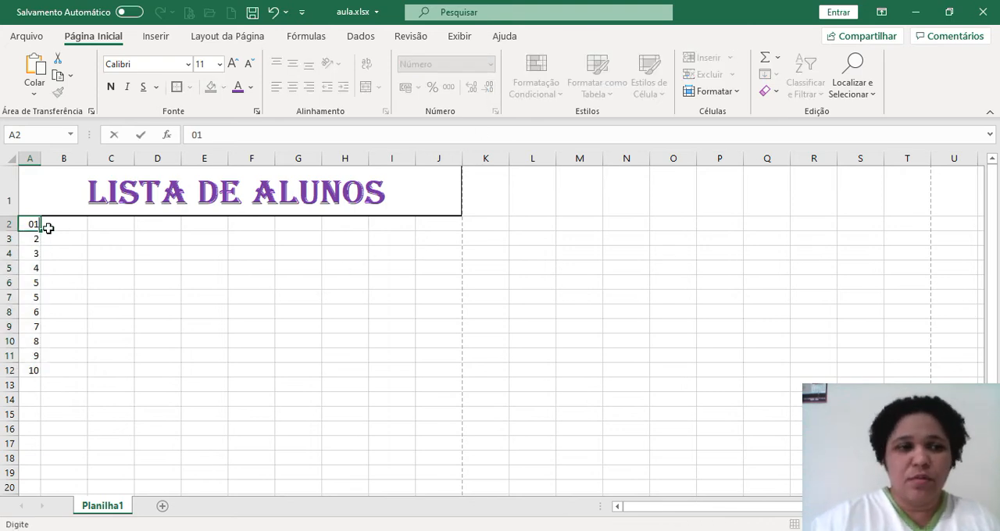
key(Return)
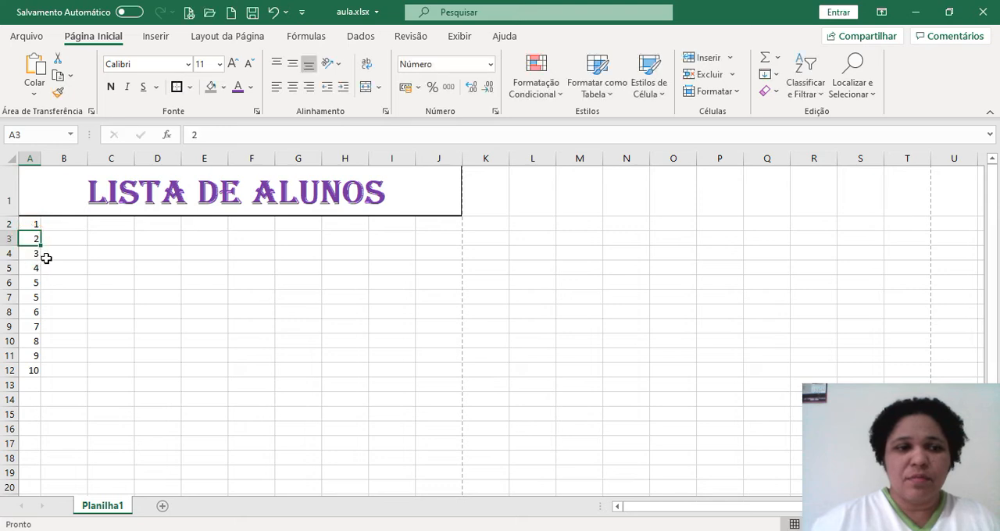
Try the Número format on cell A3, add one decimal place and remove all three decimal places
click(490, 64)
click(482, 125)
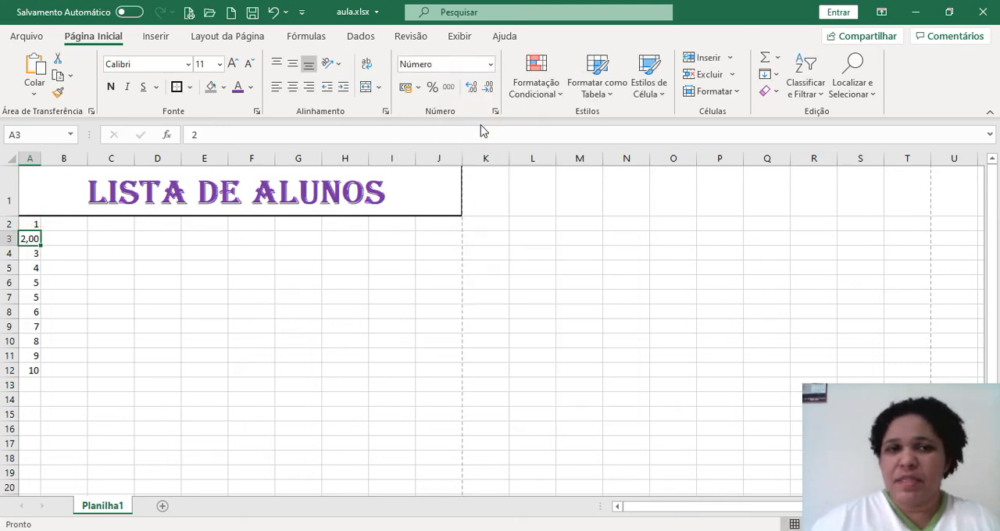
click(65, 254)
click(33, 253)
click(31, 239)
click(470, 91)
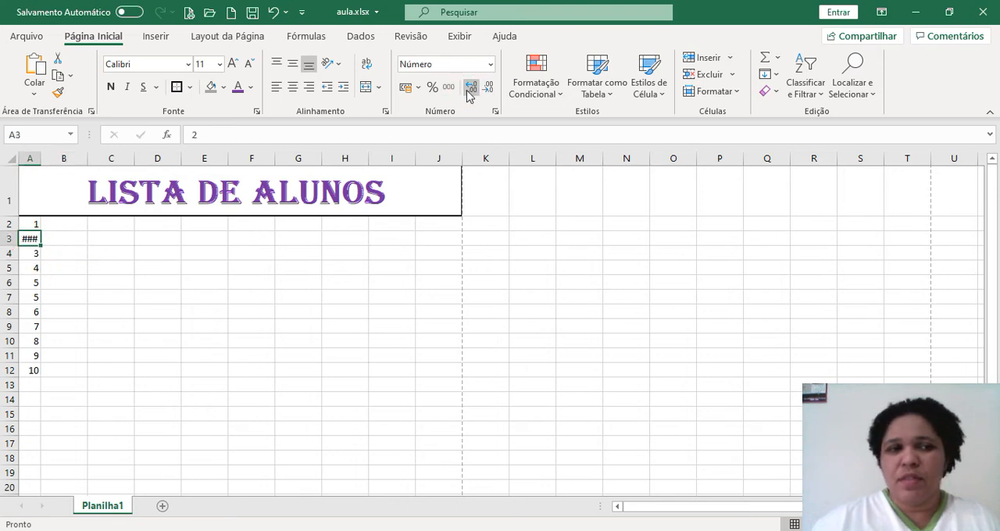
click(487, 89)
click(488, 90)
click(488, 90)
Set the number format of cell A3 to Geral
click(491, 65)
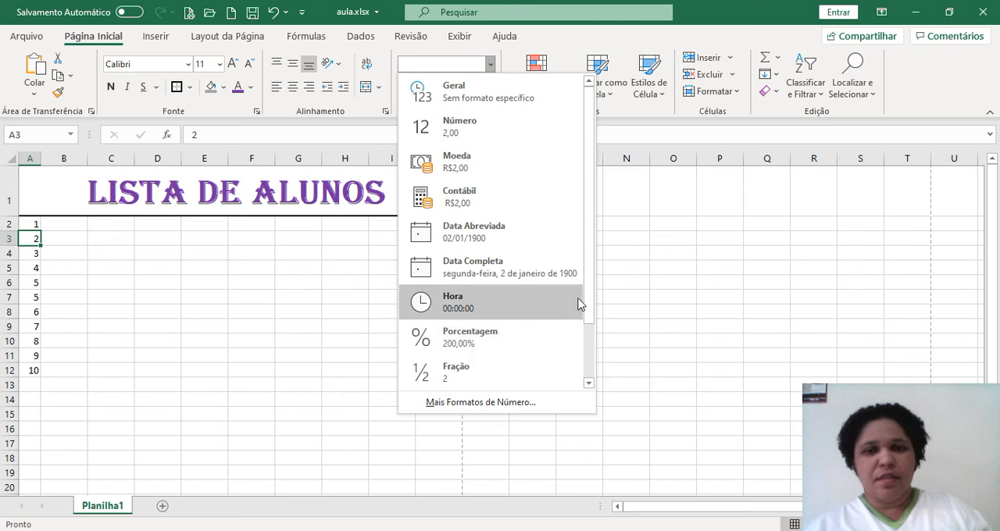
drag(586, 286, 587, 128)
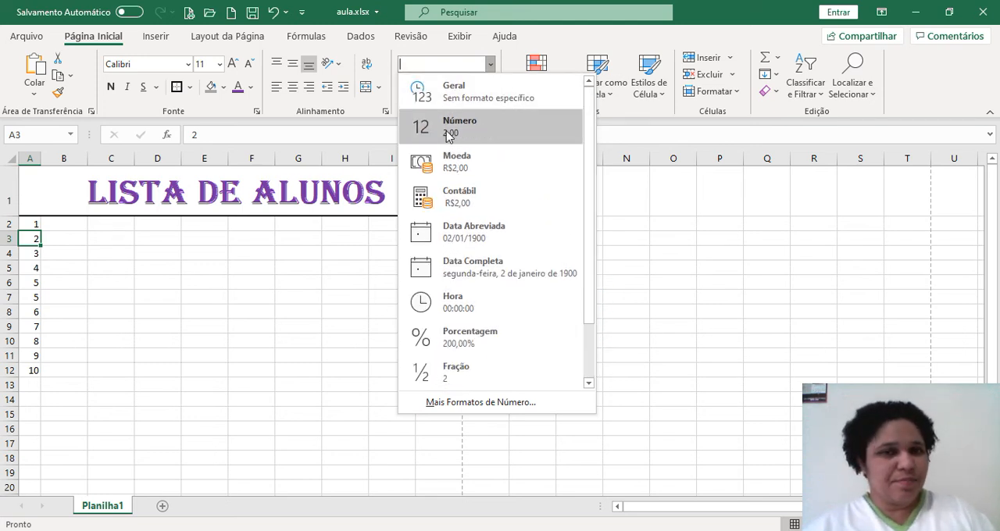
click(447, 96)
click(80, 279)
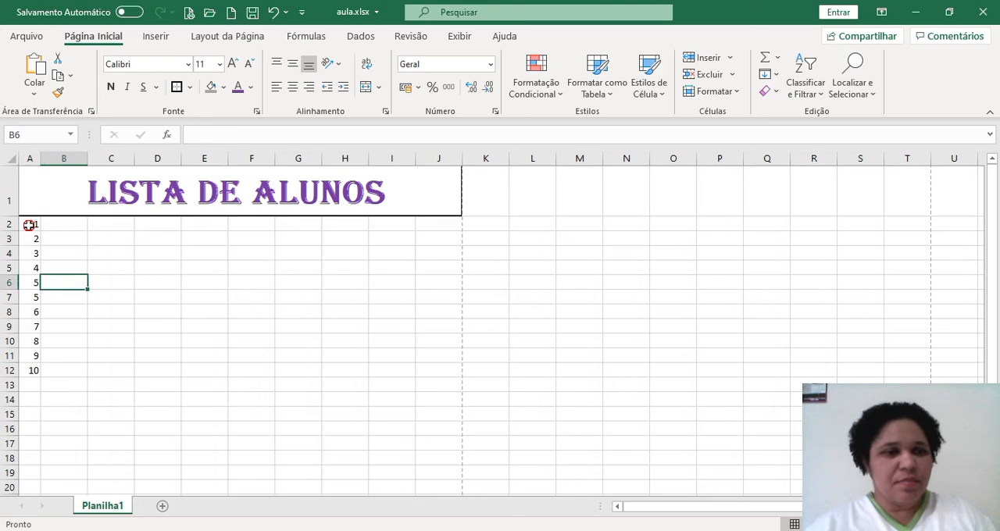
Center the student numbers in A2:A12 horizontally
click(29, 225)
click(292, 86)
drag(34, 226, 33, 370)
click(292, 86)
click(202, 399)
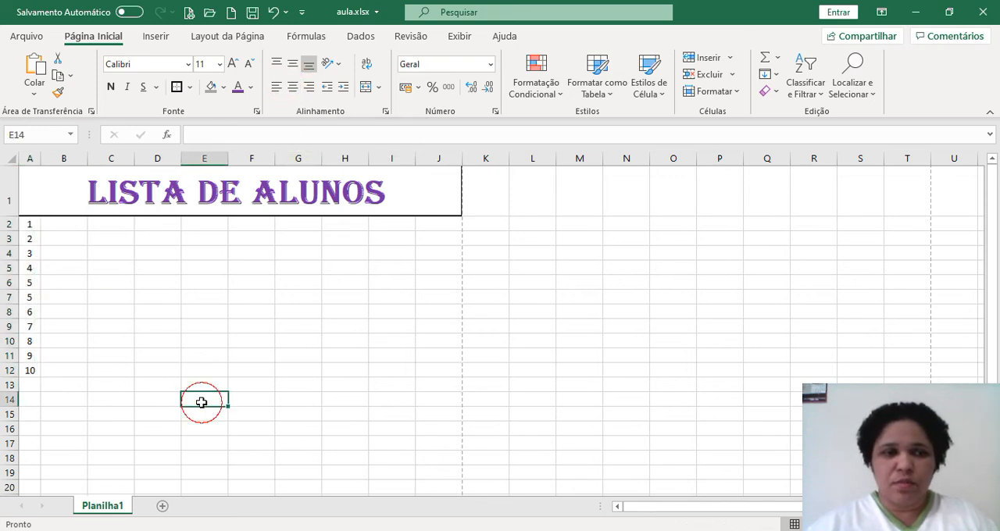
Enter the first two students' first names in capital letters in cells B2 and B3
click(67, 225)
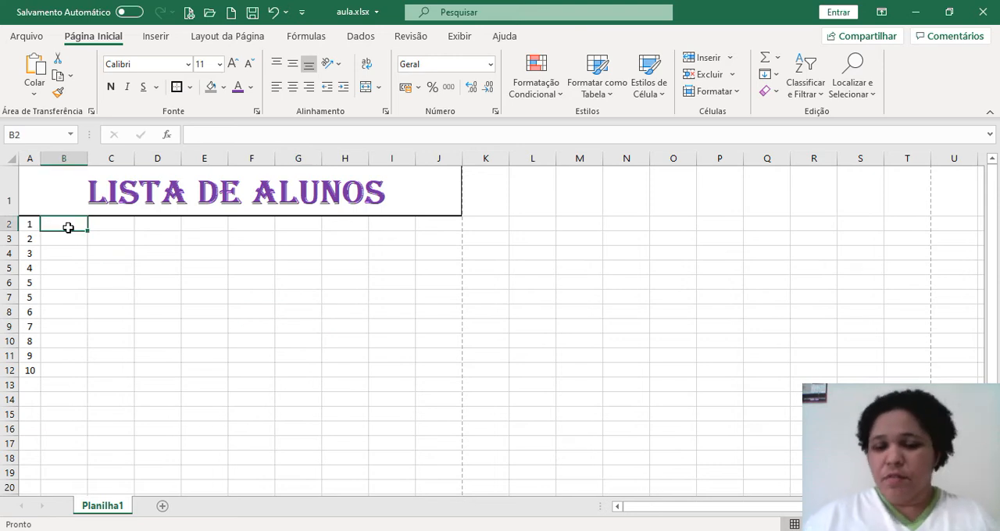
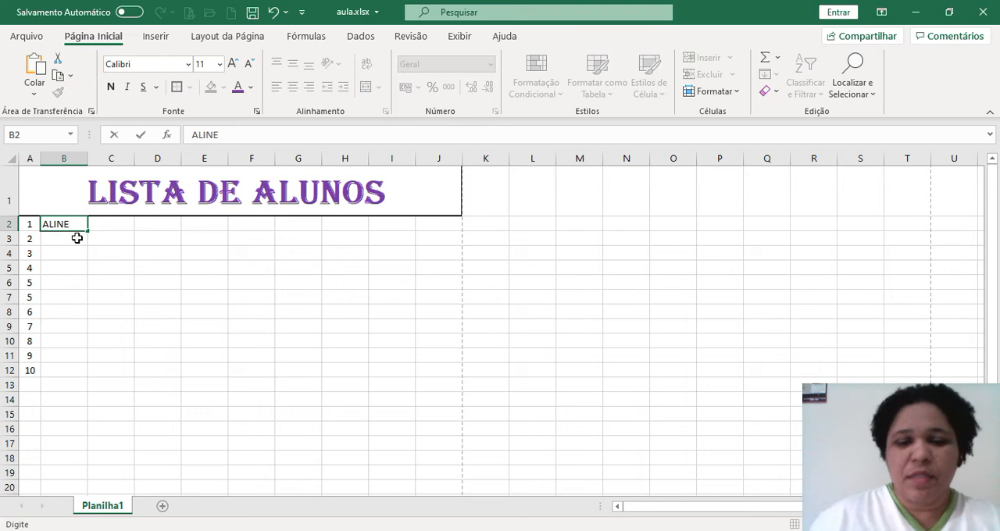
click(76, 238)
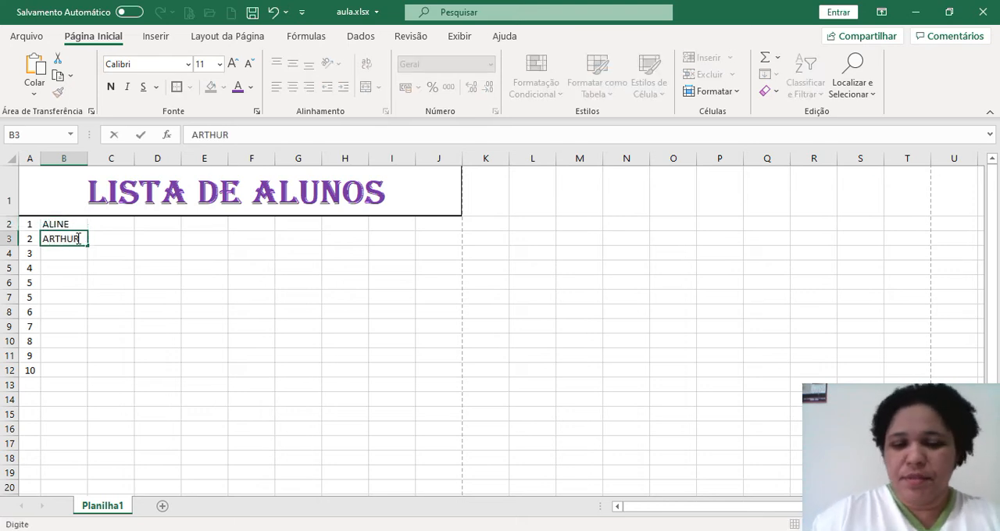
key(Return)
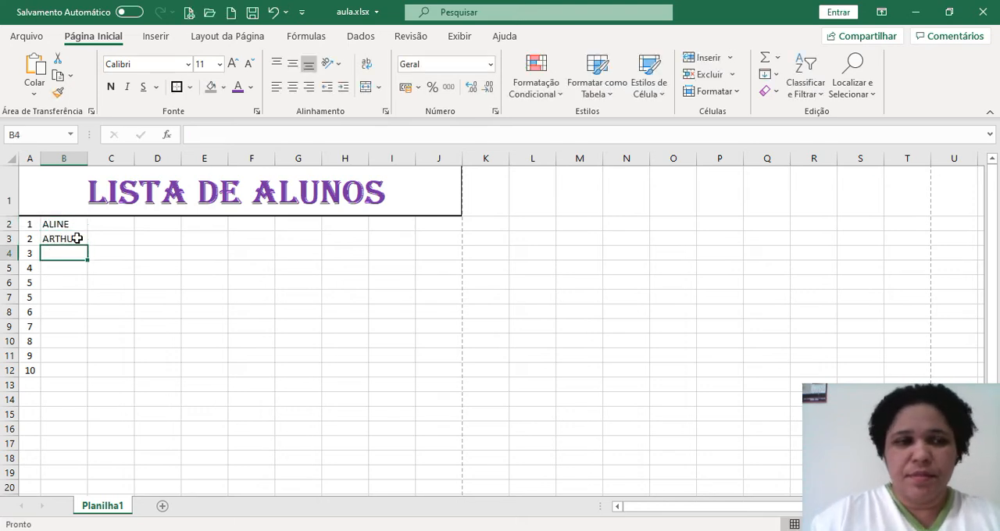
Enter the next two students' first names in capital letters in cells B4 and B5
text(BISN)
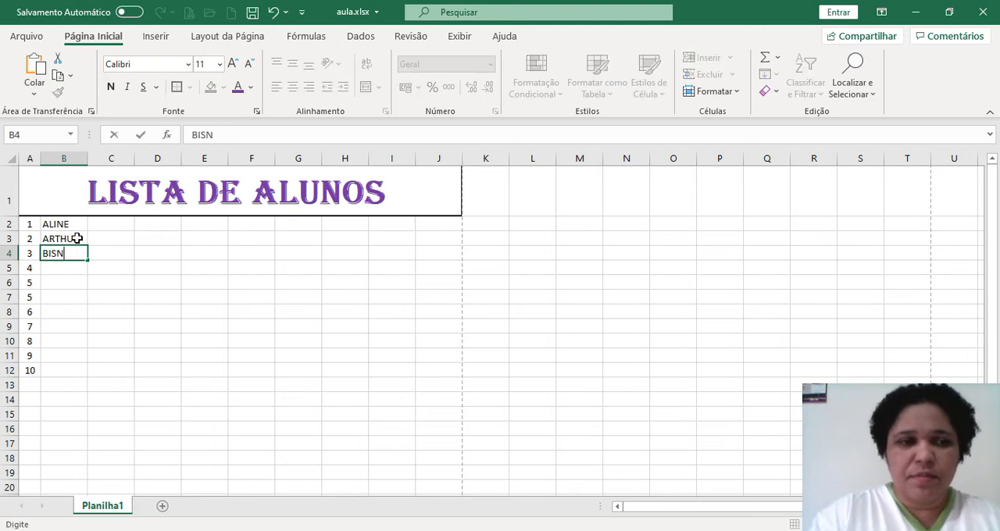
text(ANCA)
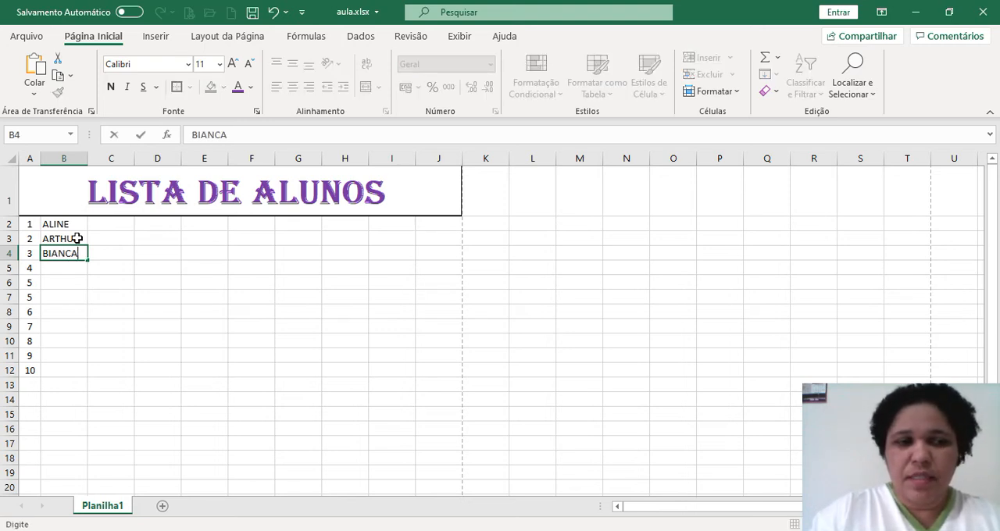
key(Return)
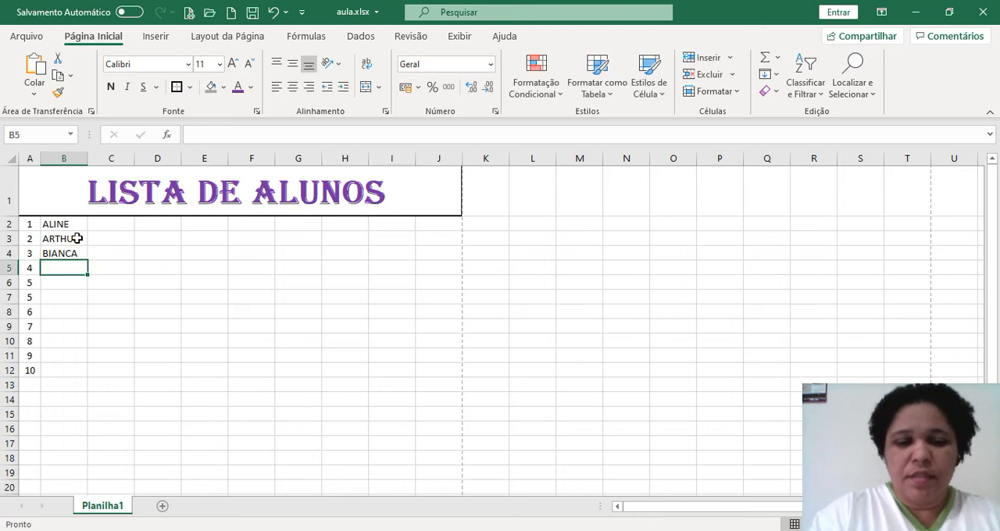
text(GA)
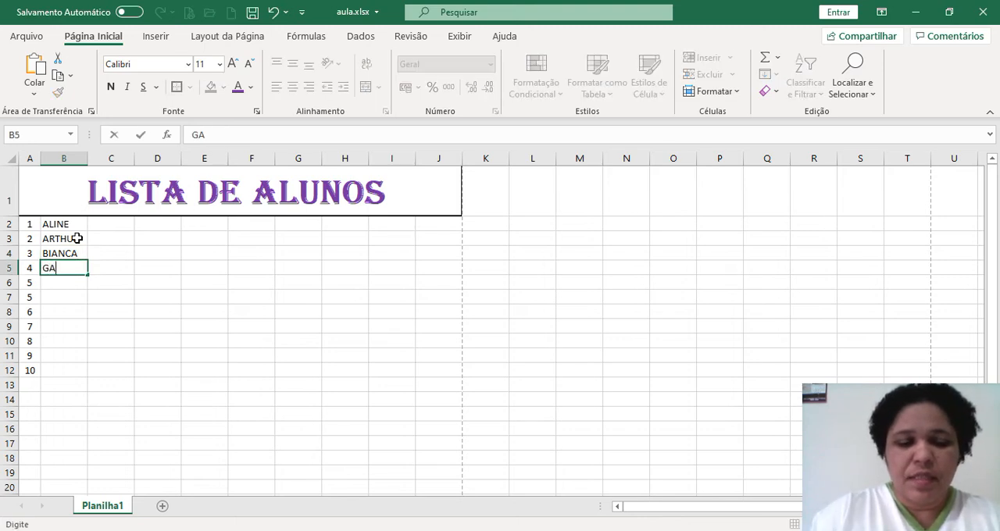
text(BRIEL)
key(Return)
Continue the name column with two more students' first names in cells B6 and B7
text(JO´S)
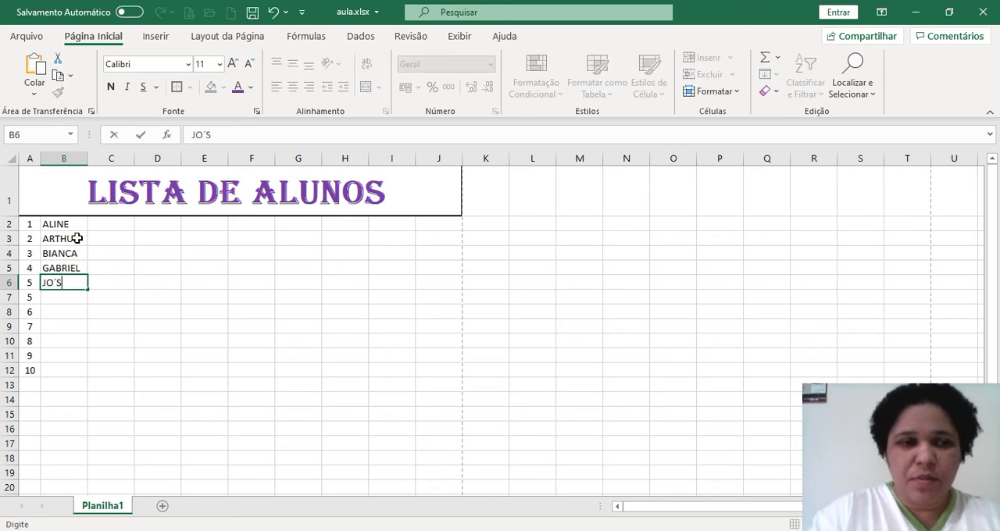
text(EÉ)
key(Return)
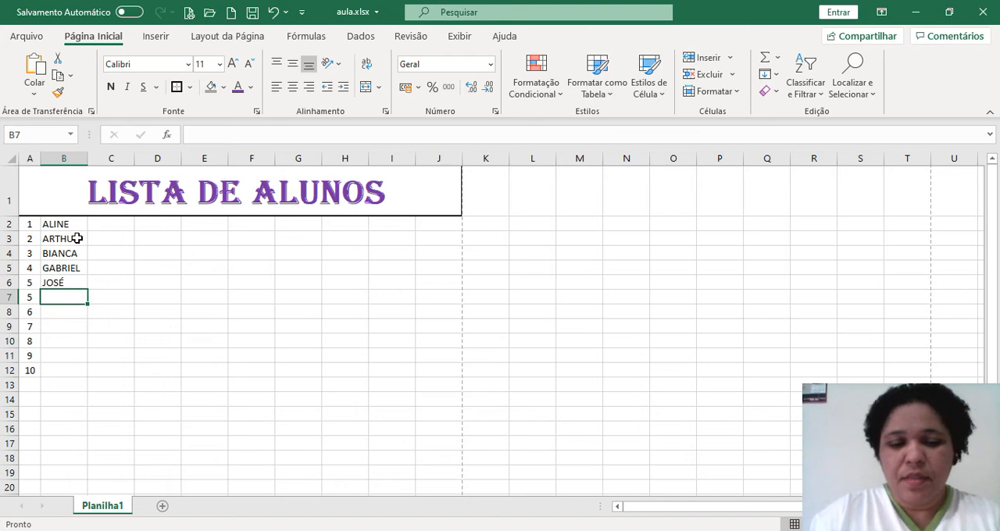
text(HENRIQUE)
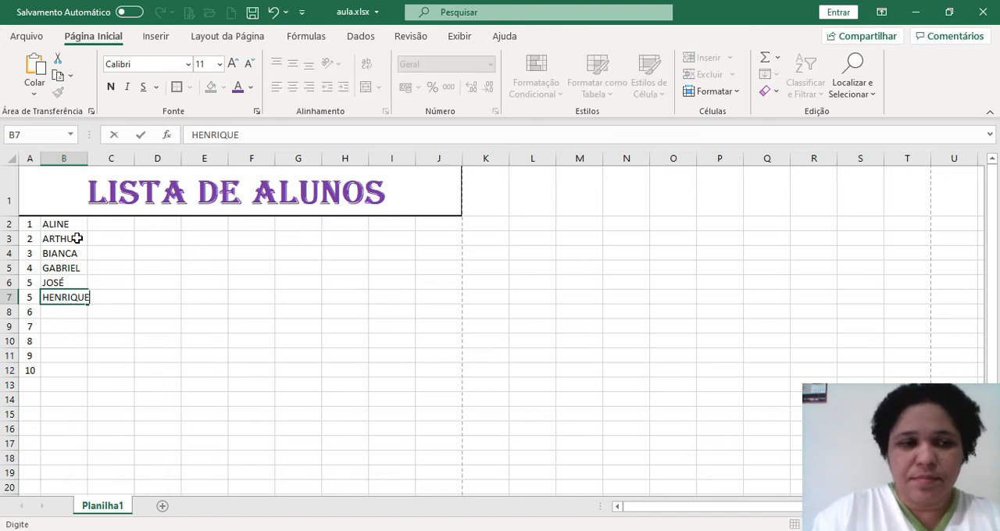
key(Return)
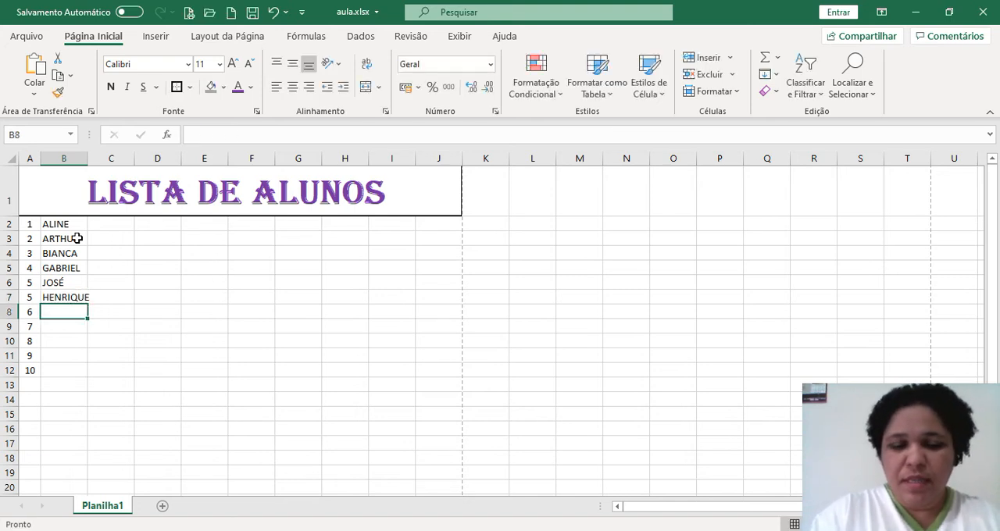
Enter two more students' first names in cells B8 and B9, replacing the suggested completion in B9
text(MARCELO)
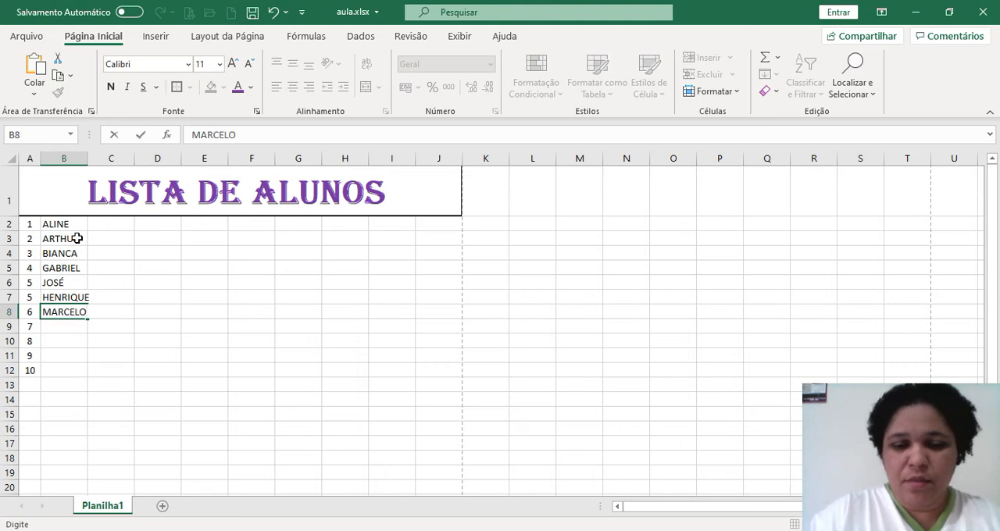
key(Return)
text(M)
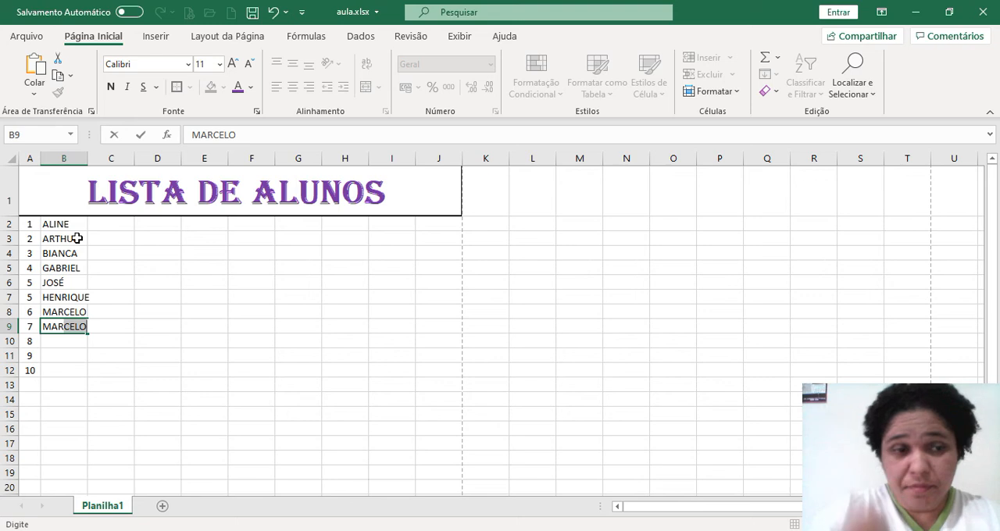
text(AR)
key(BackSpace)
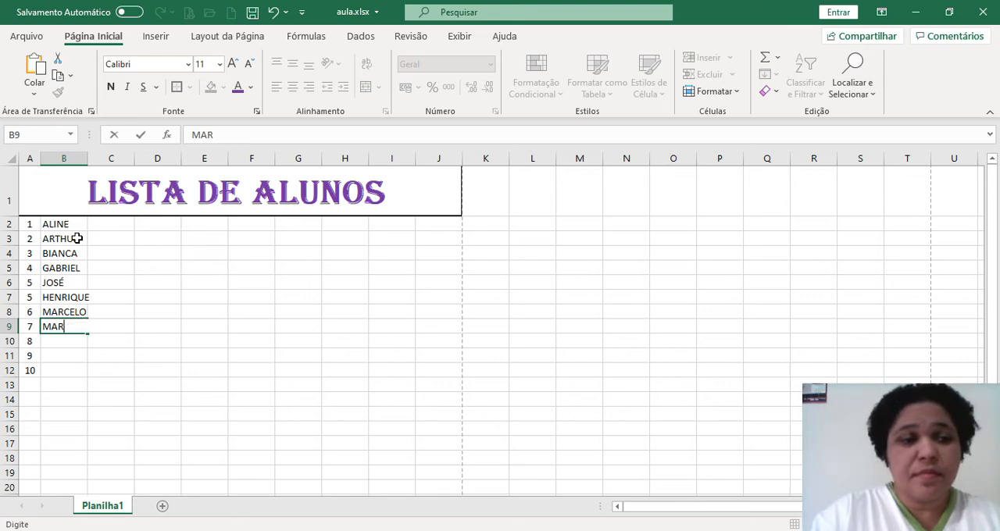
text(CIA)
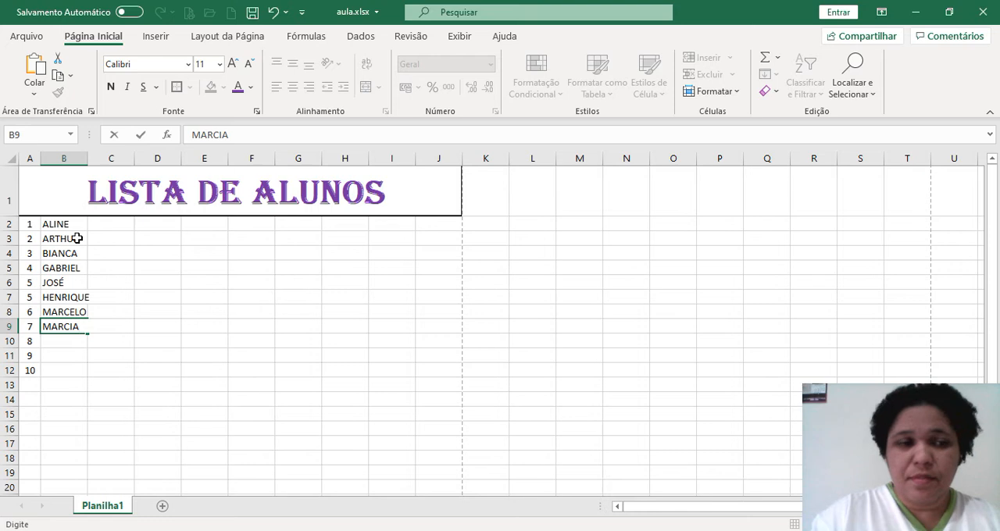
key(Return)
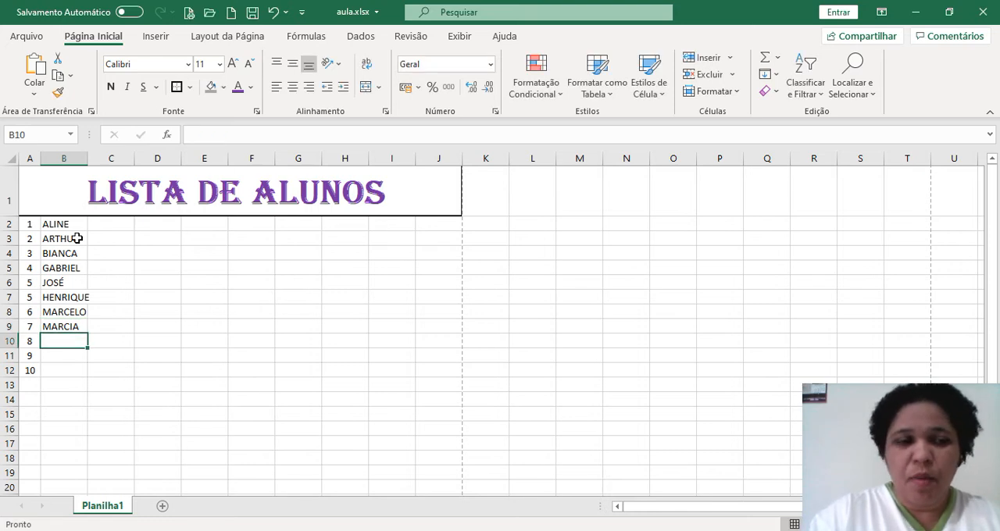
Enter two more students' first names in cells B10 and B11, replacing the suggested completion in B11
text(N)
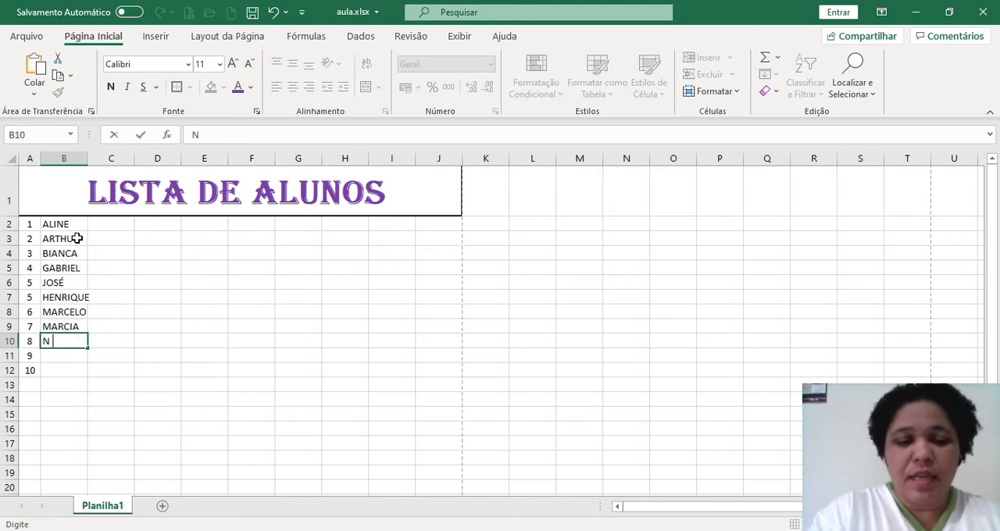
text(ICOL)
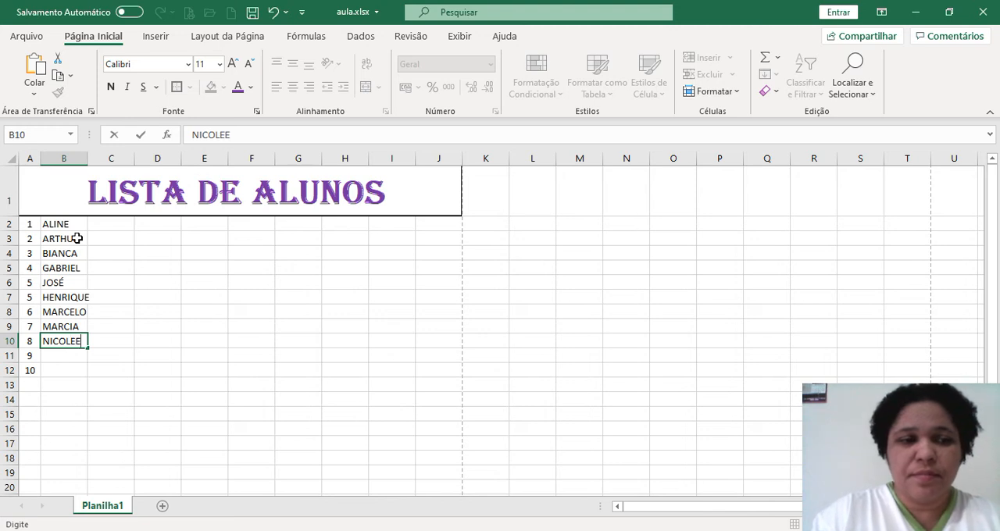
text(EE)
key(BackSpace)
key(Return)
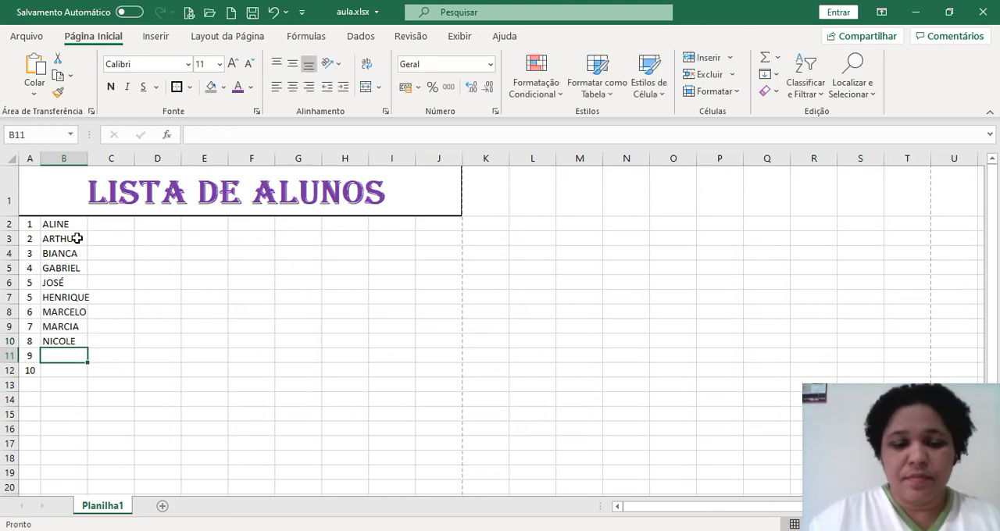
text(N)
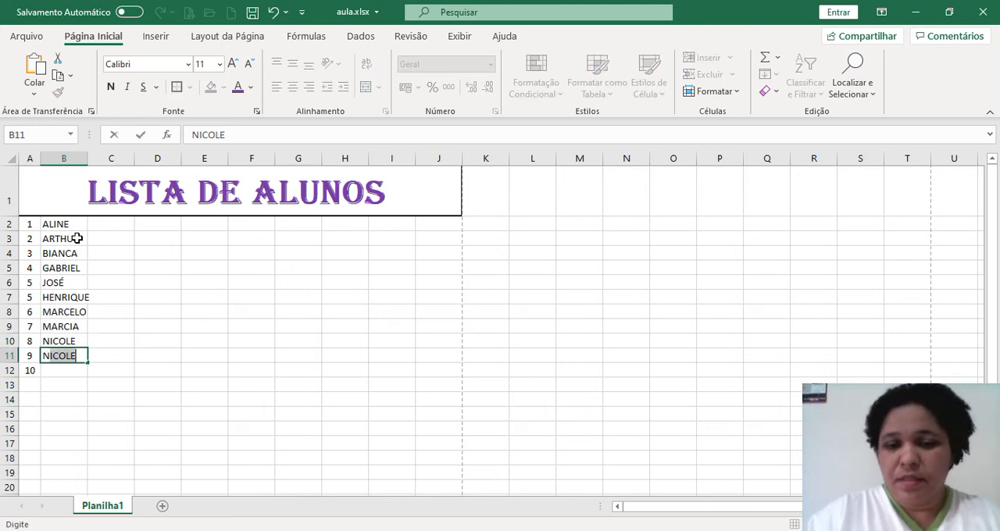
key(BackSpace)
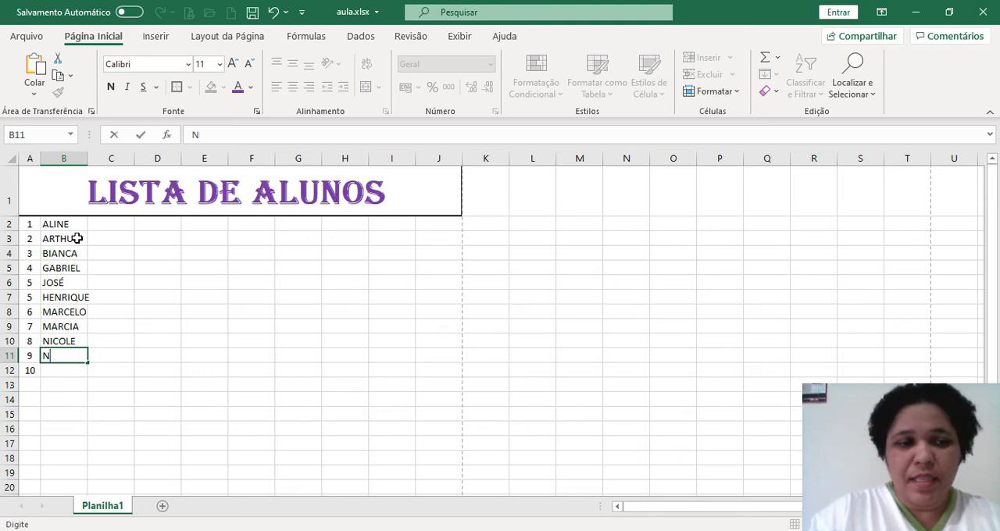
text(ICOLLY)
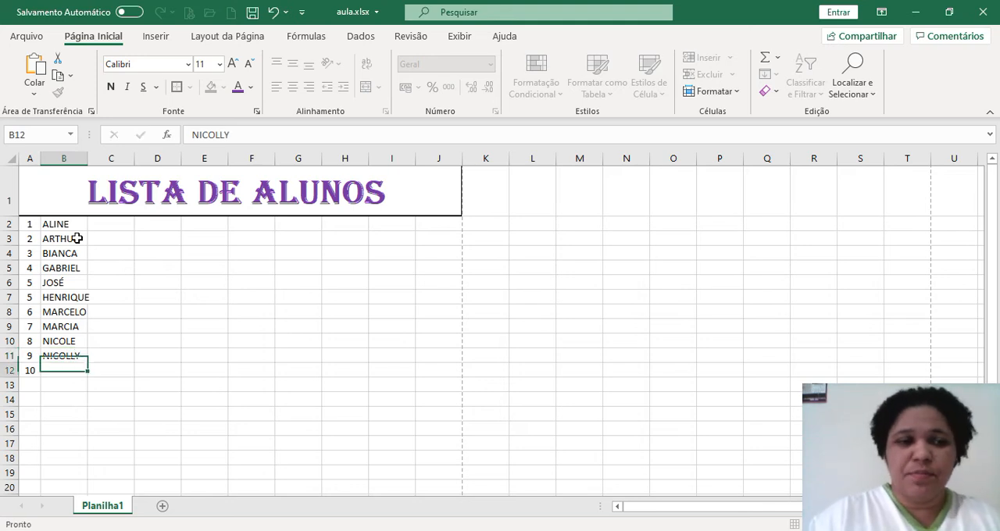
key(Return)
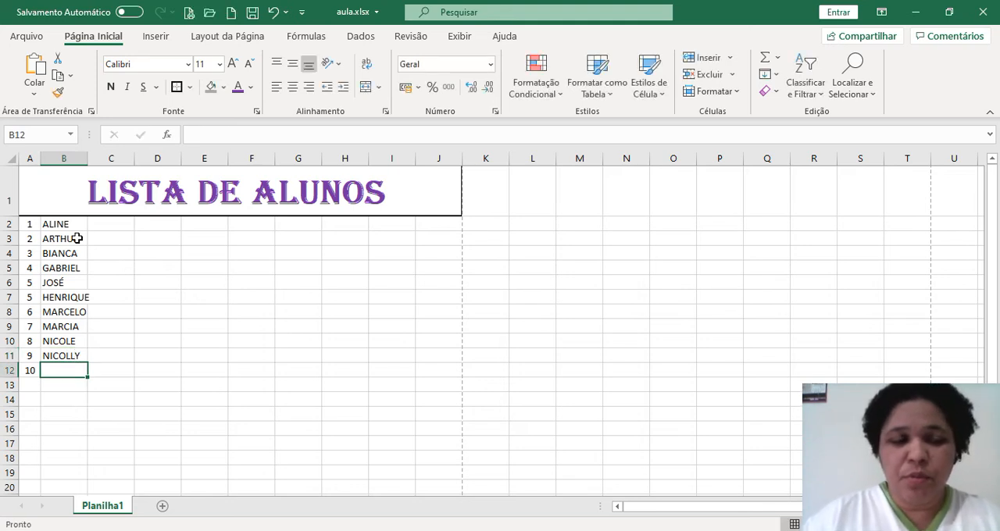
Complete the name column with the last student's first name in cell B12
text(TATIAN)
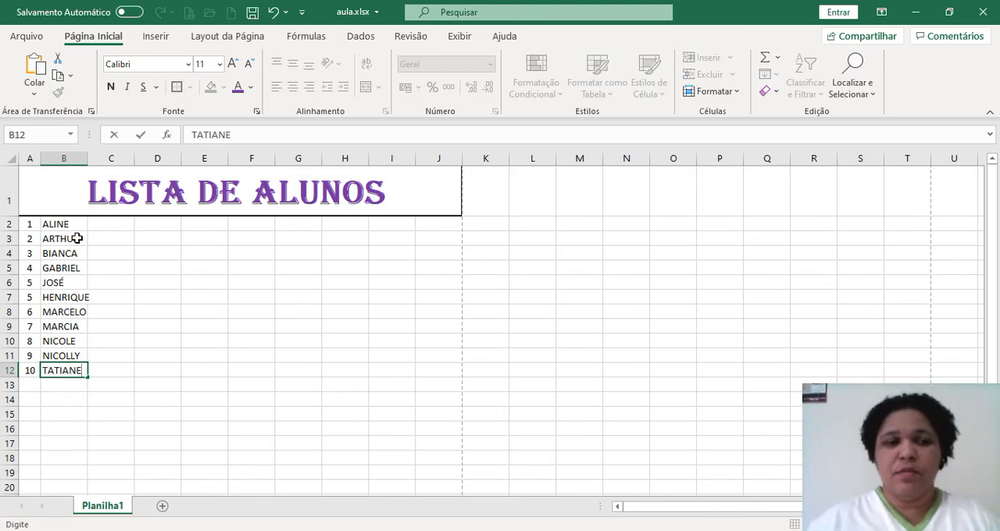
text(E)
click(119, 282)
drag(62, 224, 71, 377)
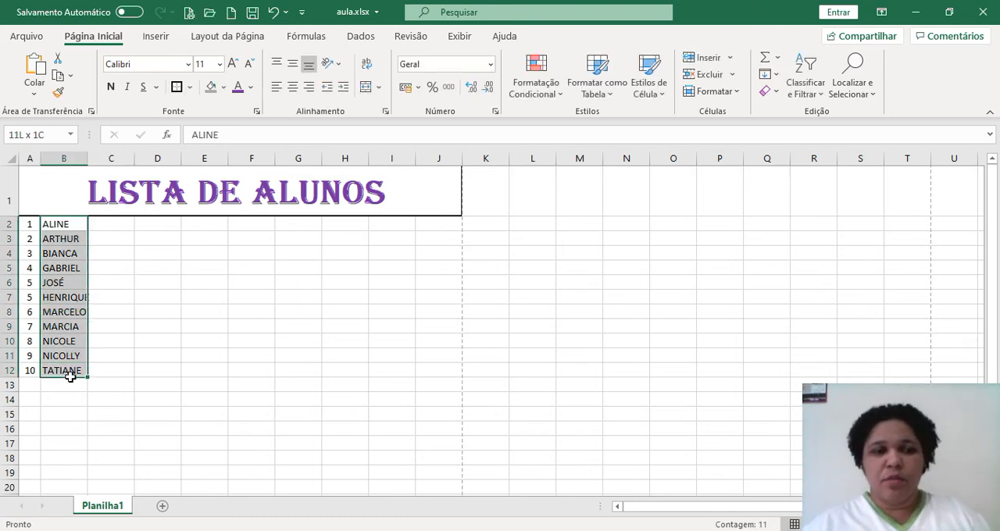
click(137, 338)
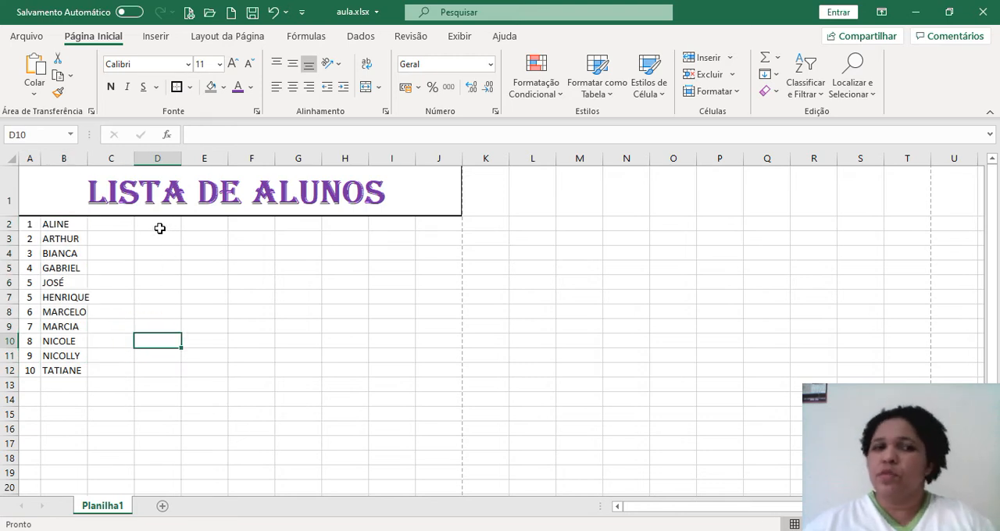
Add the first student's surname after the first name in cell B2
click(78, 227)
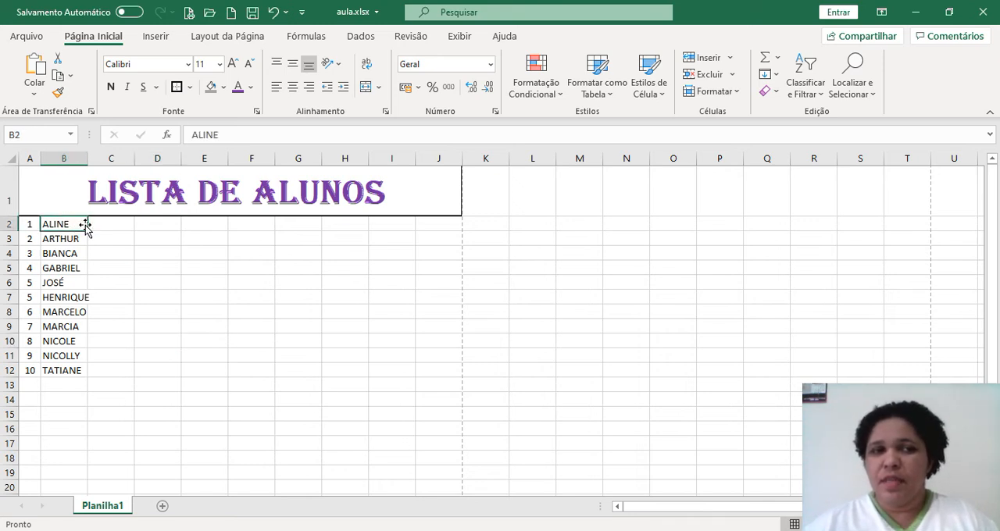
click(232, 139)
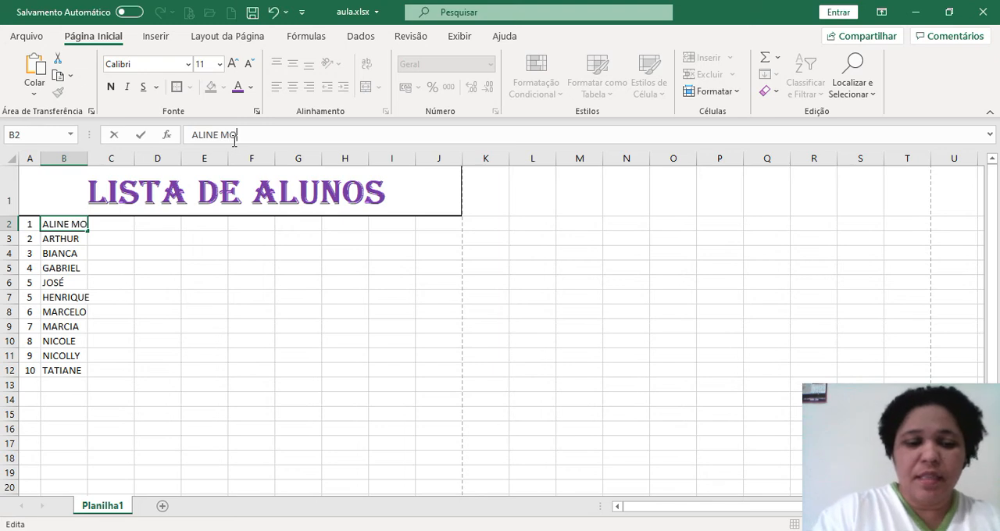
click(145, 254)
Merge cells B2:C2 for the first student's name using Mesclar Células, without centering
drag(67, 224, 104, 226)
click(379, 87)
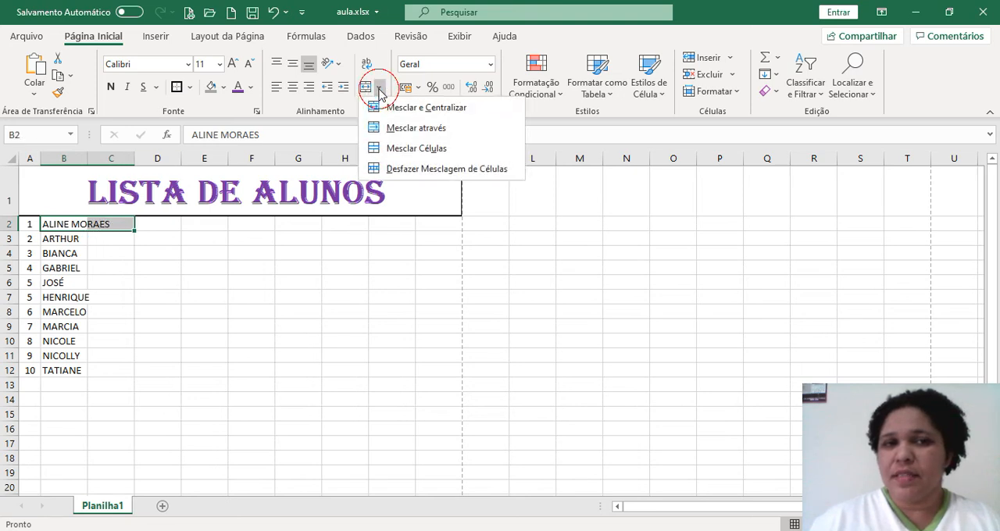
click(420, 156)
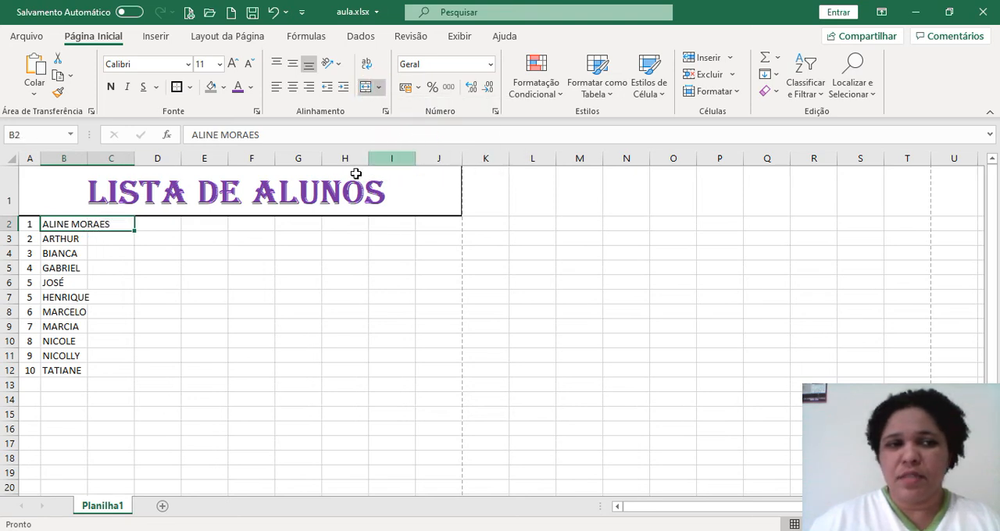
click(167, 256)
Merge cells B3:C3 for the second student's name and align it left
drag(53, 239, 102, 236)
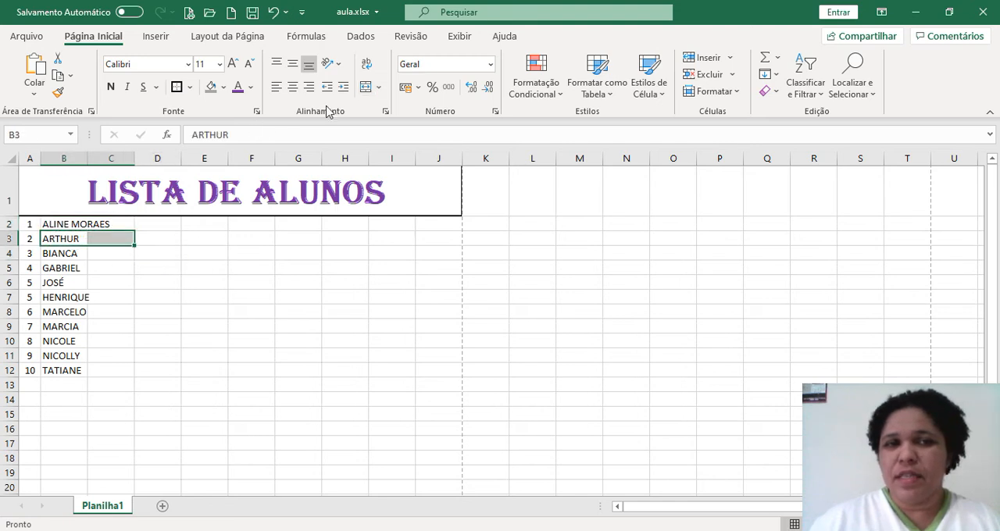
click(364, 87)
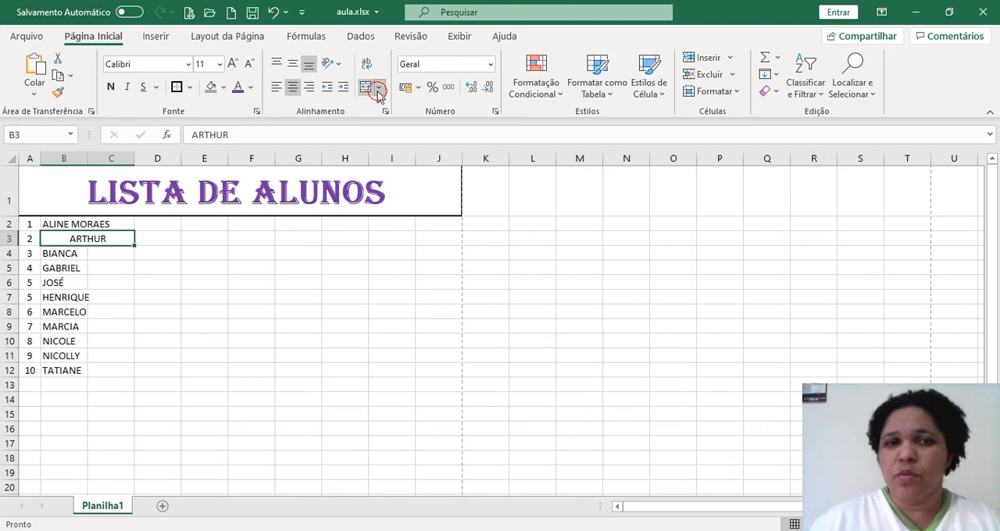
click(378, 87)
click(248, 297)
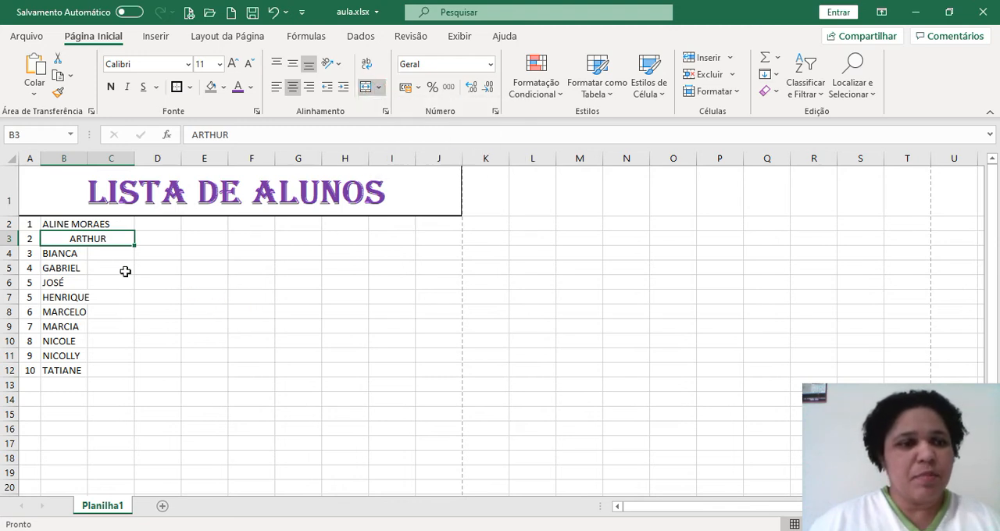
click(276, 87)
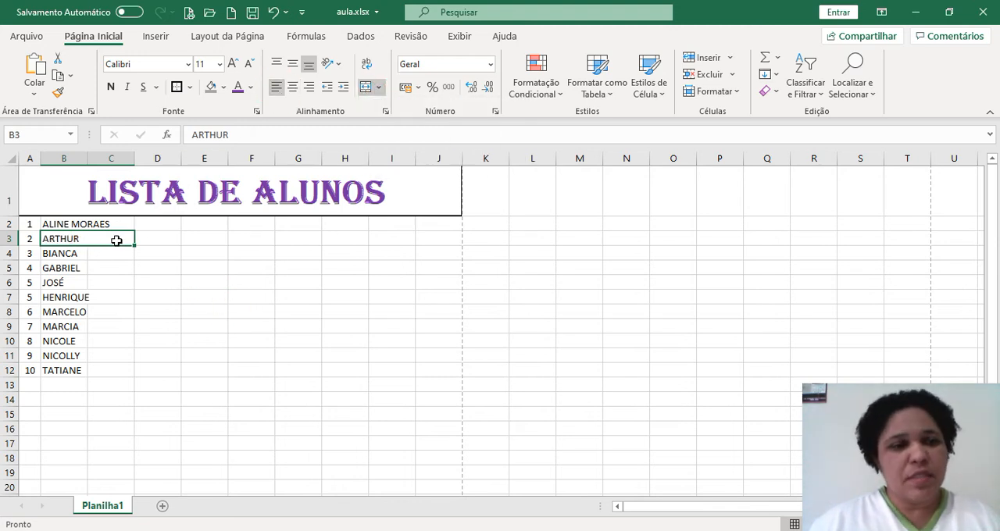
Try to merge and center the whole remaining name range B4:C12 at once
click(112, 268)
drag(61, 255, 117, 258)
click(181, 285)
drag(54, 256, 101, 370)
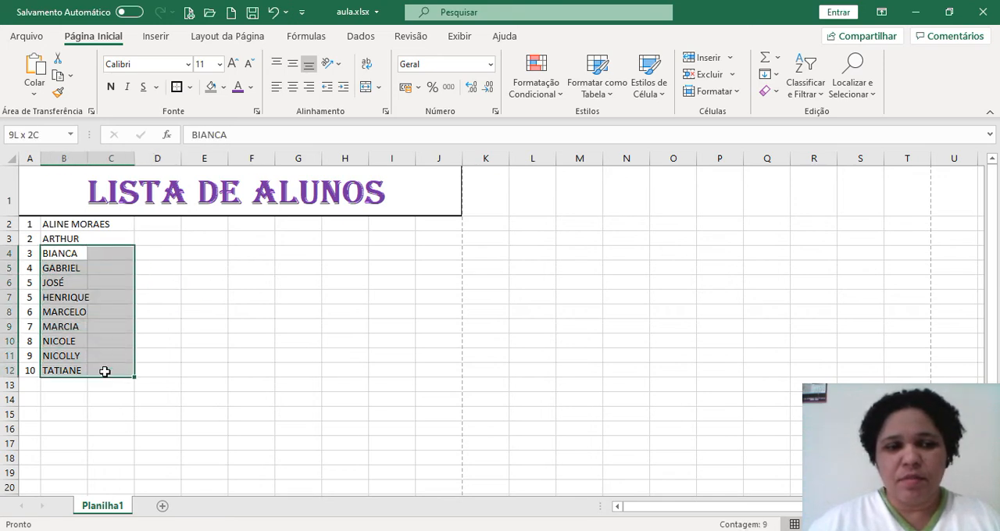
click(365, 90)
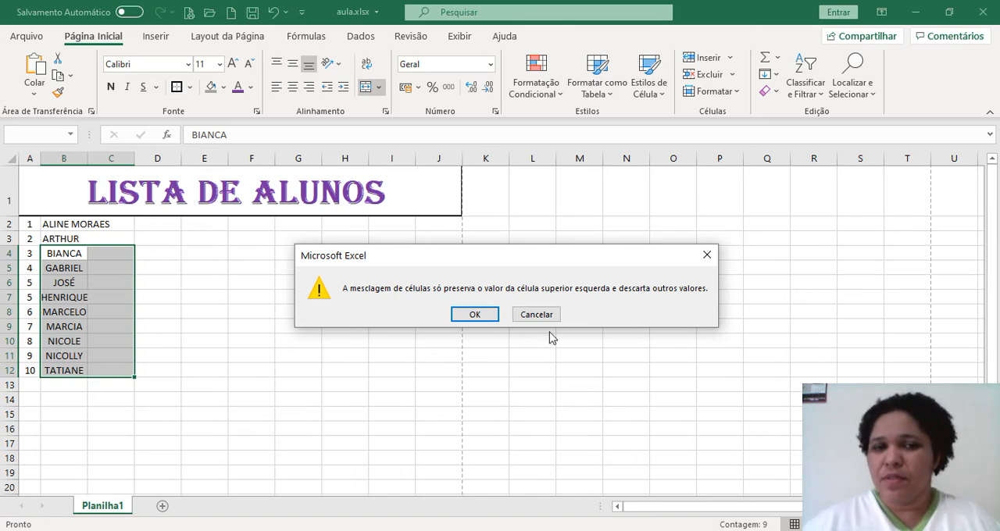
click(707, 254)
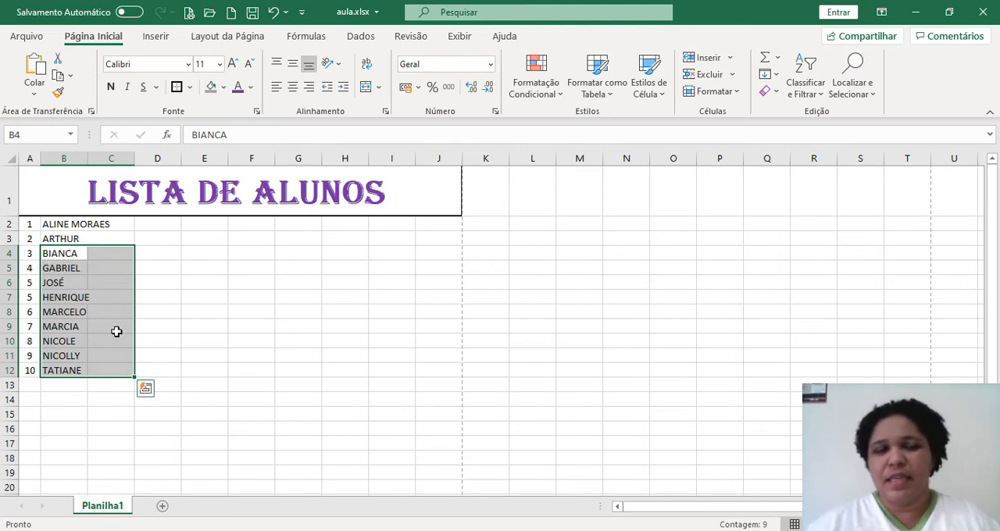
click(202, 344)
Merge and center columns B and C separately for each student name in rows 4, 5 and 6
drag(63, 258, 129, 267)
click(365, 88)
click(372, 90)
drag(48, 282, 108, 279)
click(365, 87)
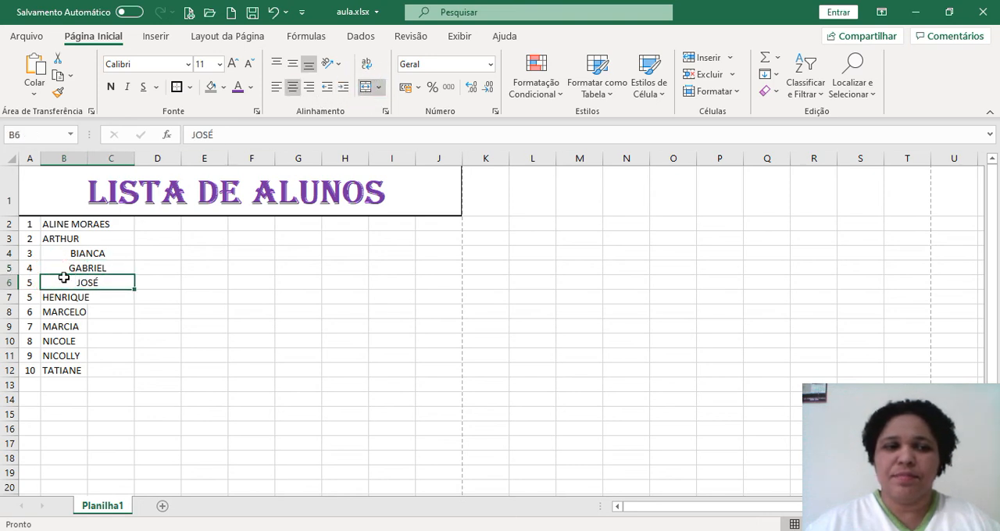
Merge and center columns B and C separately for each student name in rows 7, 8 and 9
click(81, 298)
drag(81, 298, 129, 299)
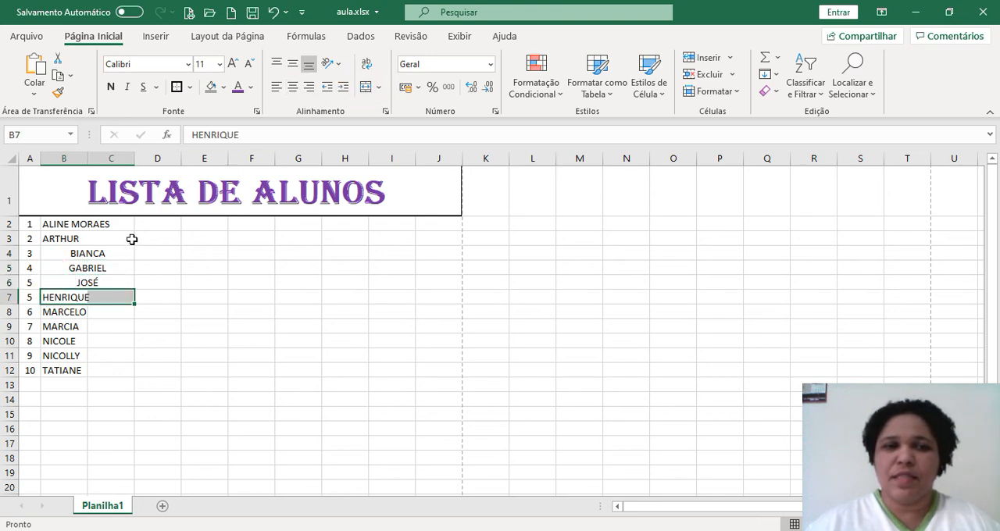
click(365, 87)
drag(47, 312, 109, 311)
click(365, 87)
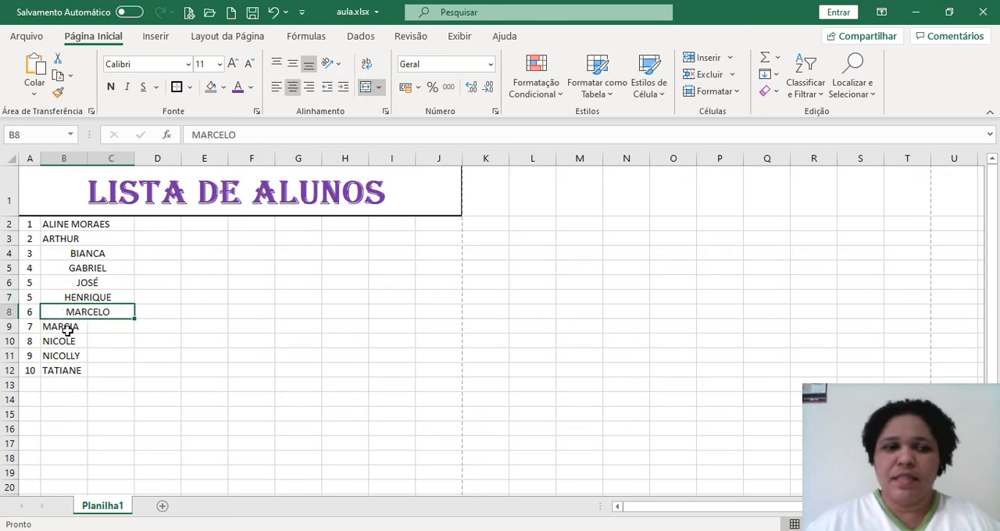
drag(47, 326, 103, 325)
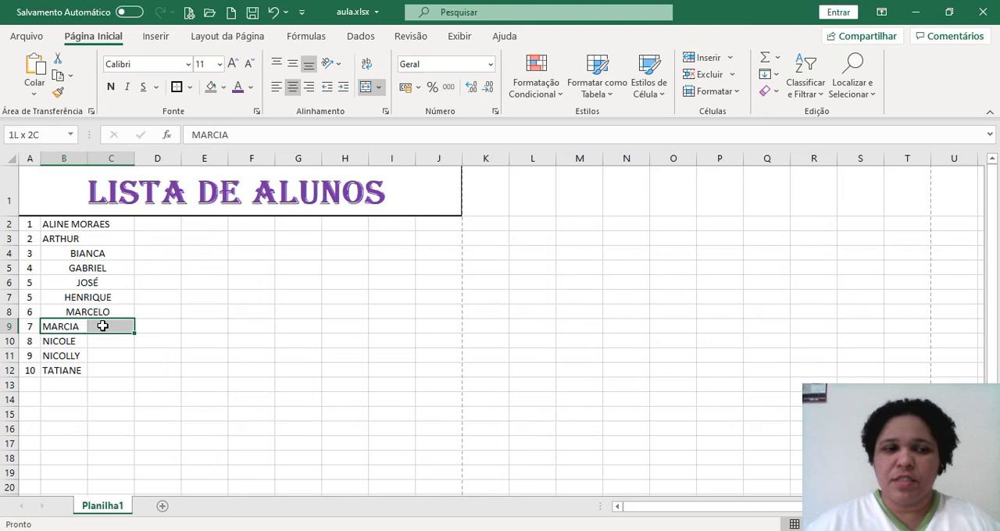
click(365, 87)
Merge and center columns B and C separately for each student name in rows 10, 11 and 12
drag(58, 342, 133, 339)
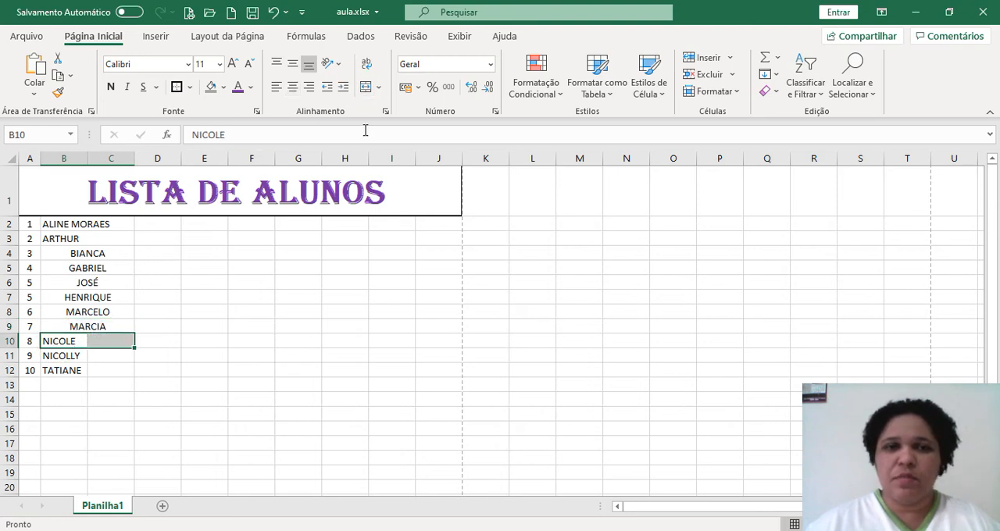
click(370, 90)
drag(75, 355, 133, 355)
click(367, 87)
drag(59, 372, 95, 370)
click(366, 86)
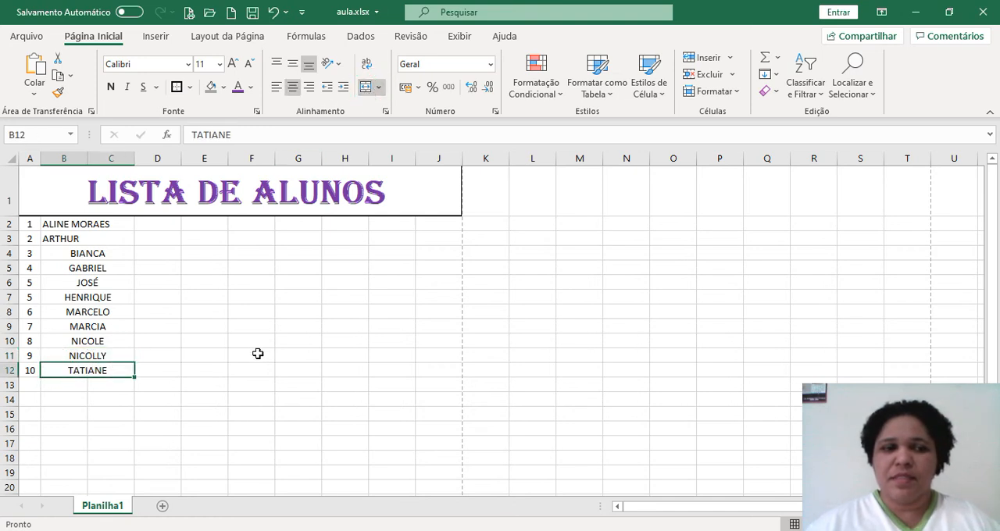
Align the merged student names in B4:C12 to the left
click(259, 353)
drag(70, 255, 86, 373)
click(276, 87)
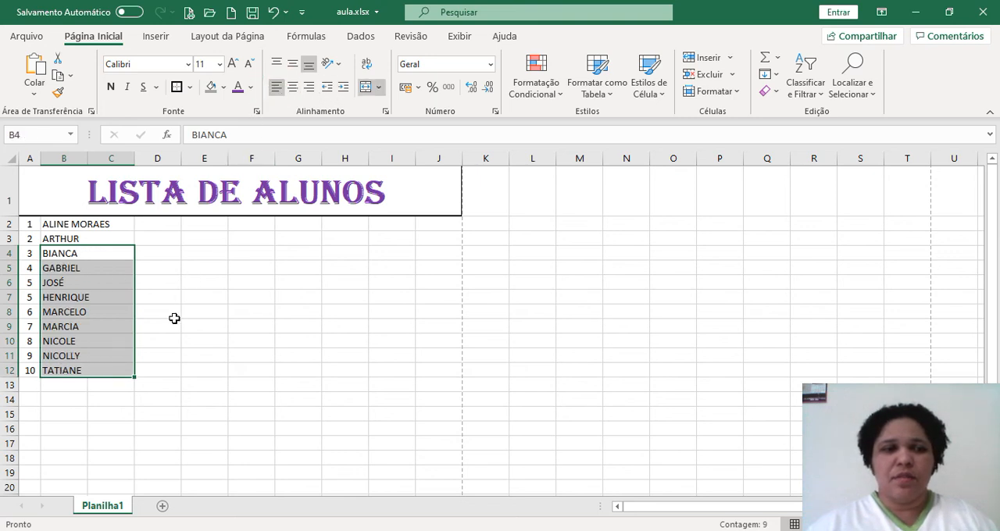
click(152, 357)
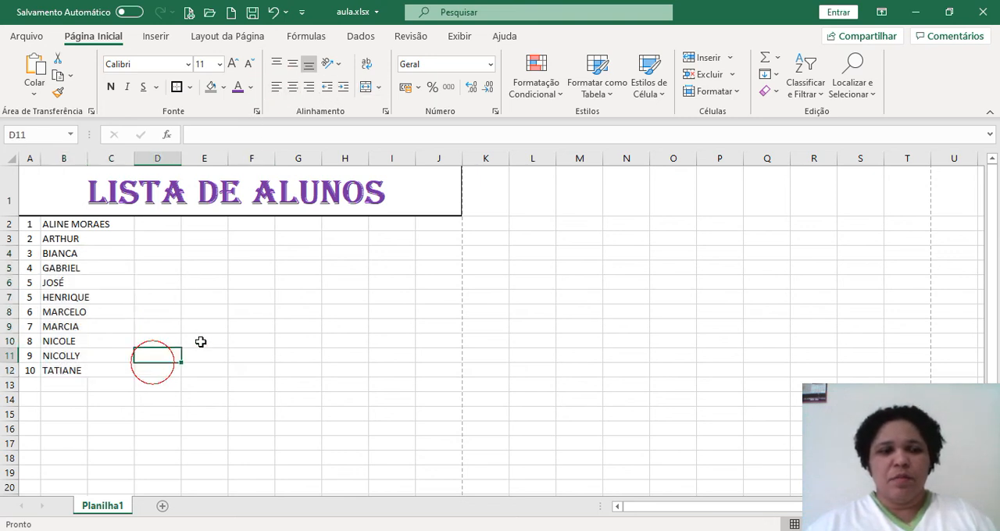
click(164, 447)
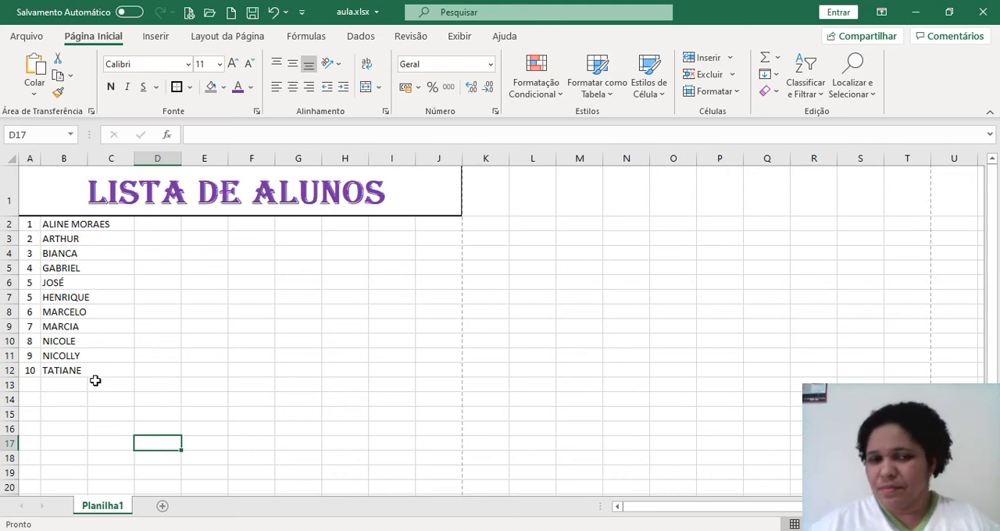
click(174, 225)
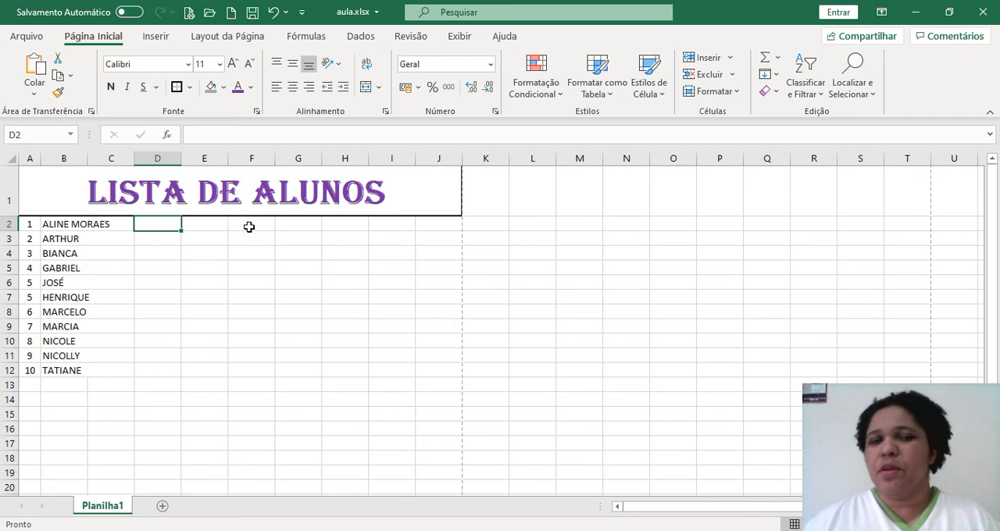
click(345, 227)
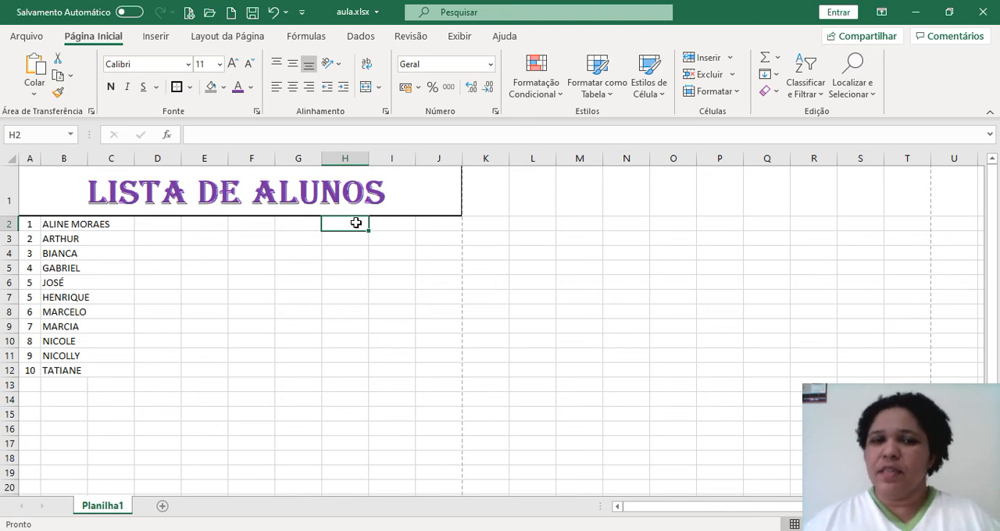
click(392, 229)
click(438, 230)
click(397, 224)
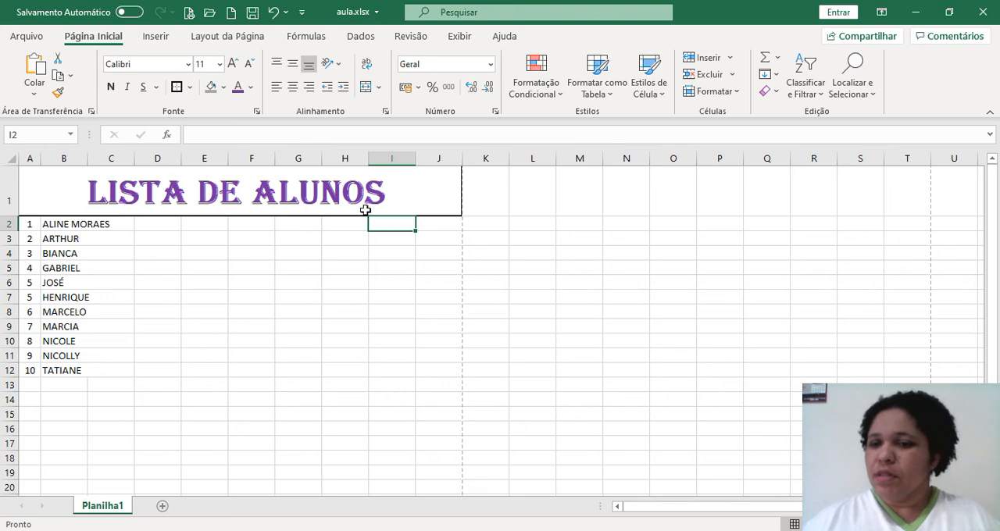
Enter the assignment labels TR 1 in cell D2 and TR2 in cell E2
click(158, 227)
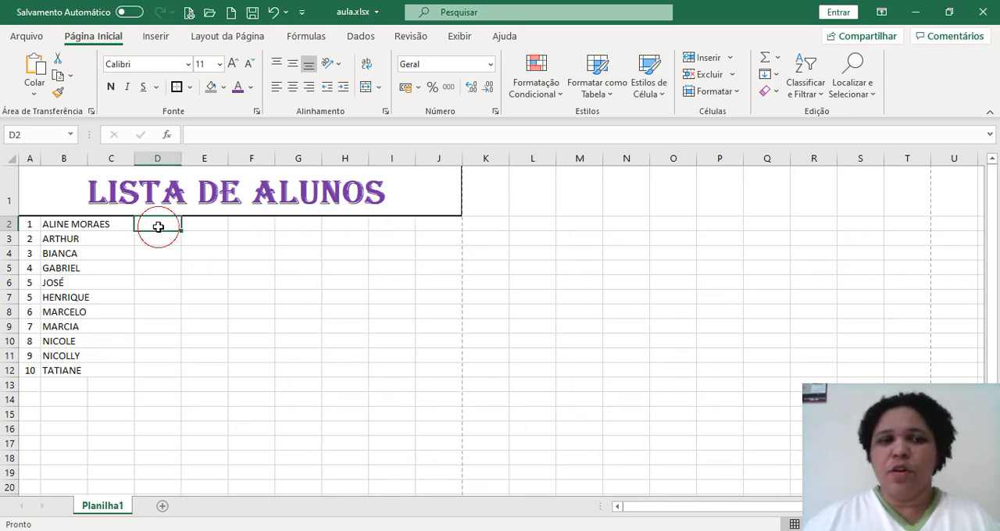
text(TR)
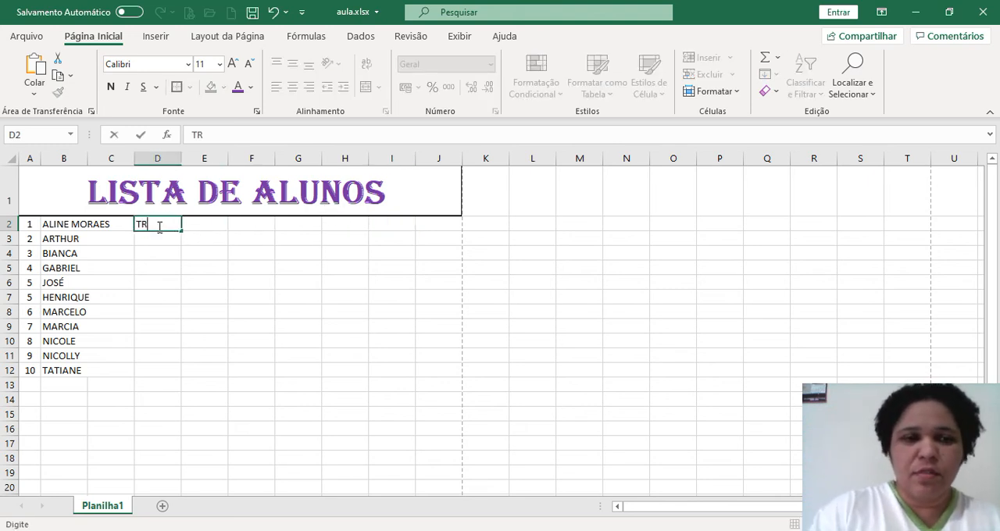
text( 1)
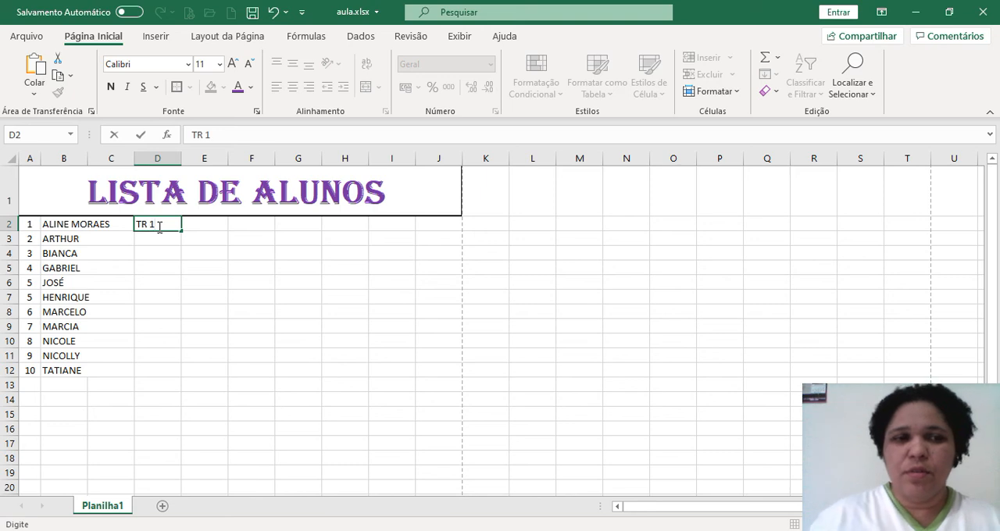
click(201, 229)
text(TR)
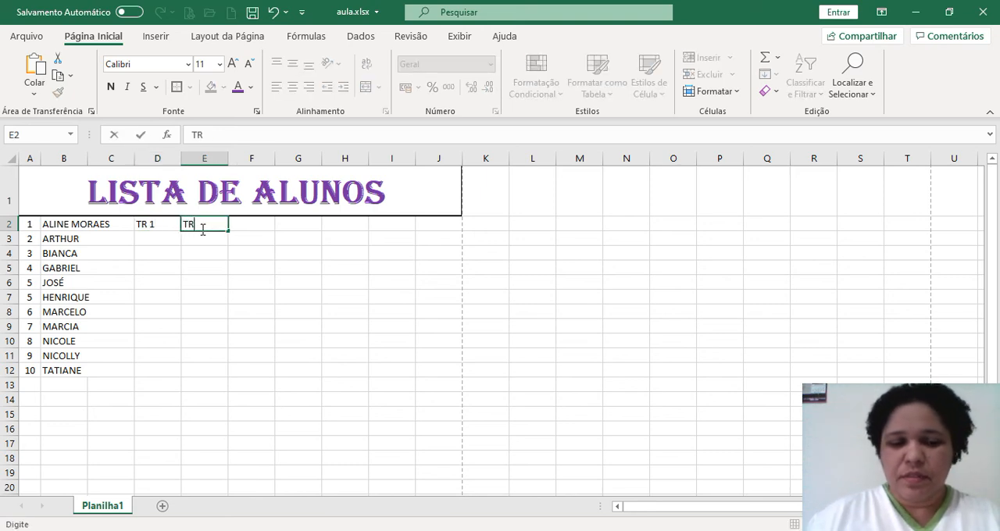
text(2)
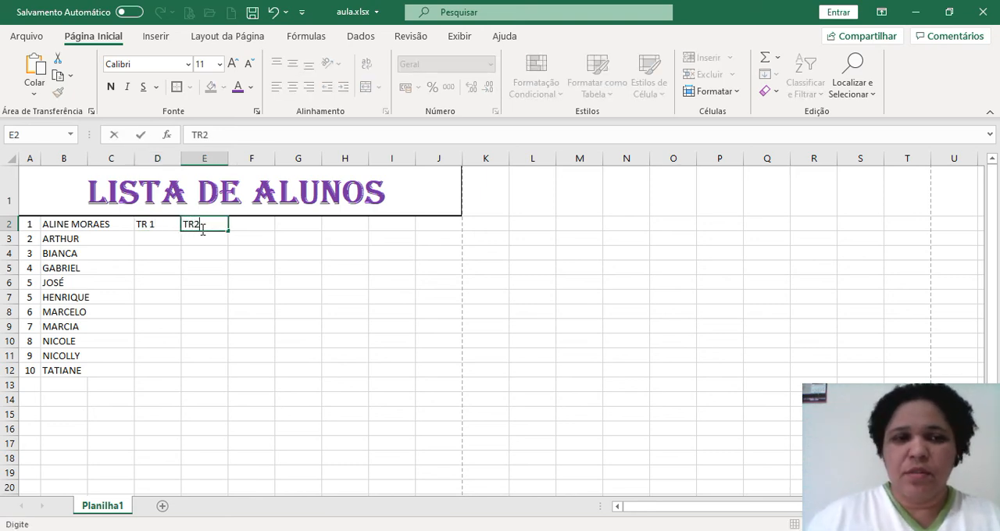
Enter the labels PROVA in cell F2 and REC. in cell G2
click(242, 233)
text(PROVA)
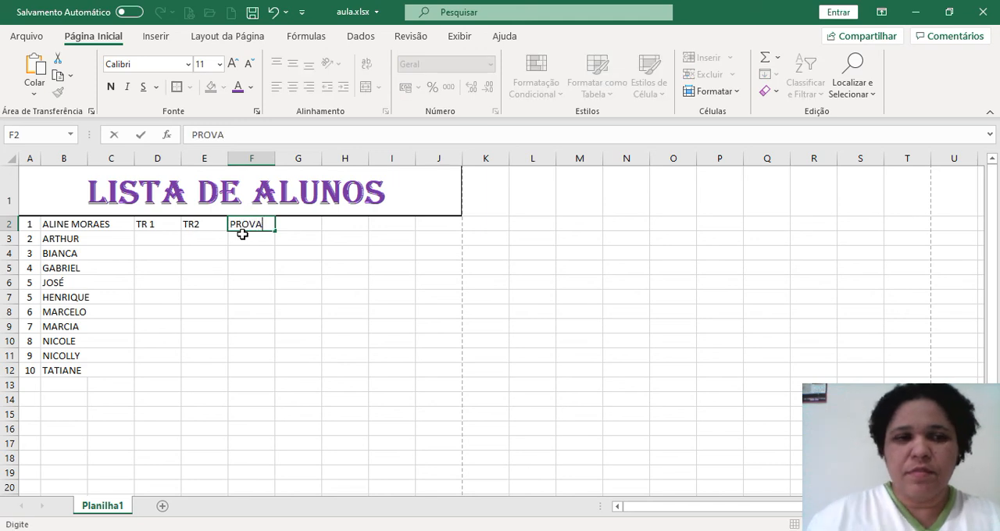
click(297, 228)
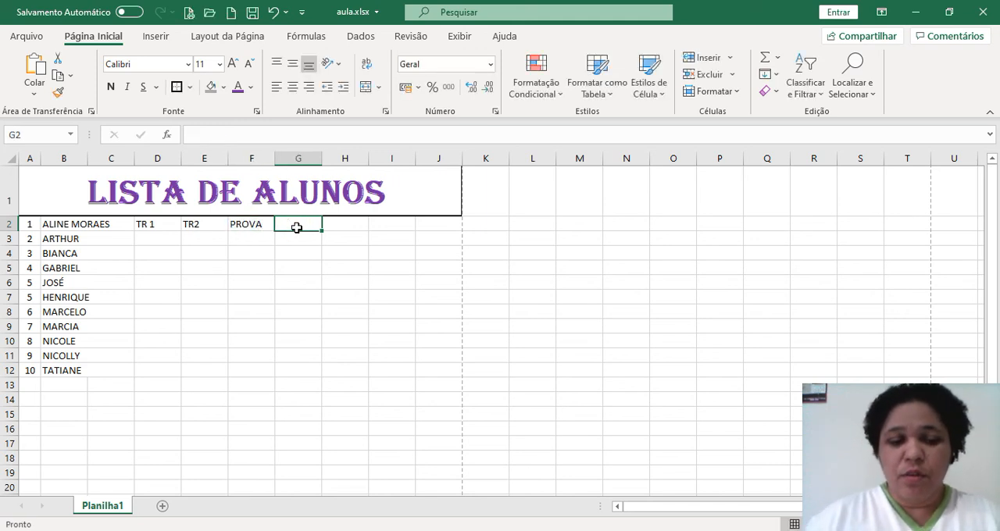
text(REC.)
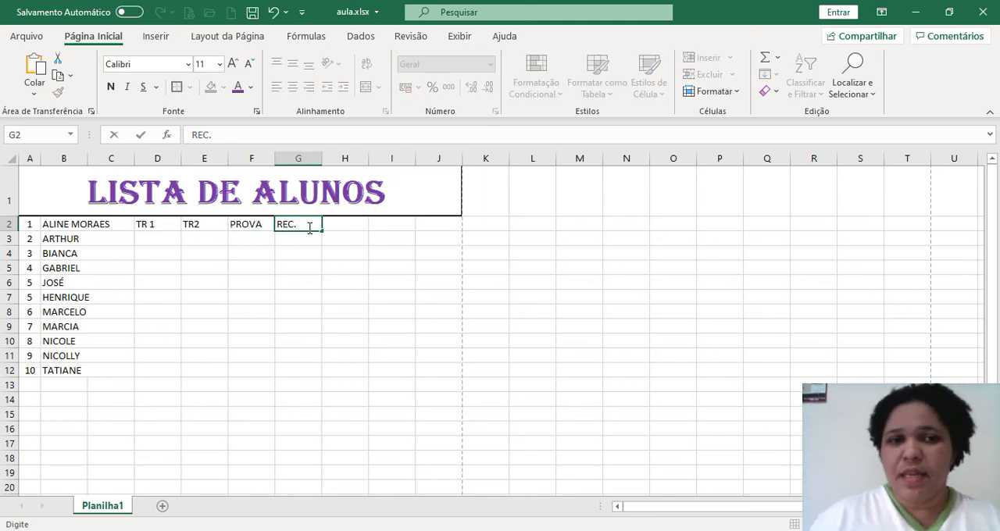
Enter the label MB in cell H2 and center it horizontally
click(352, 228)
text(MB)
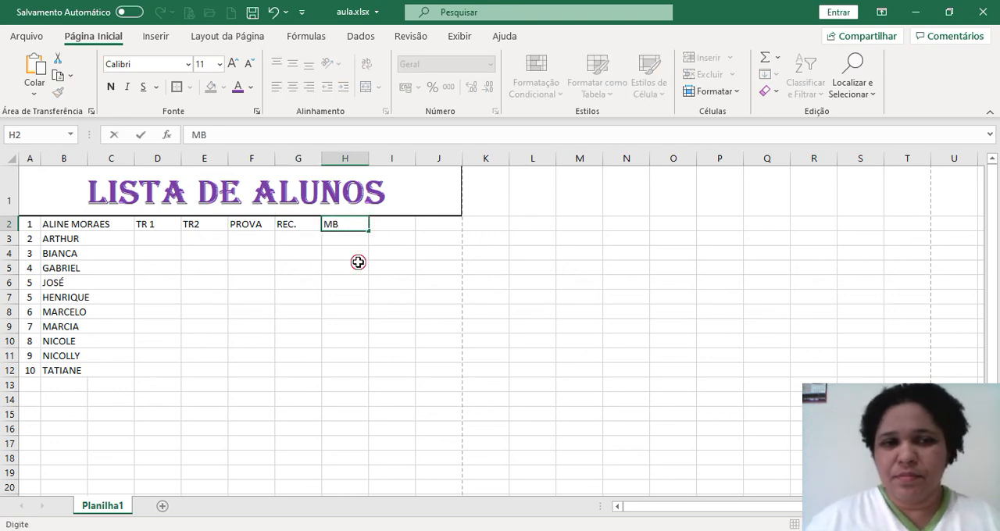
click(357, 262)
click(361, 237)
click(352, 225)
click(293, 90)
click(411, 294)
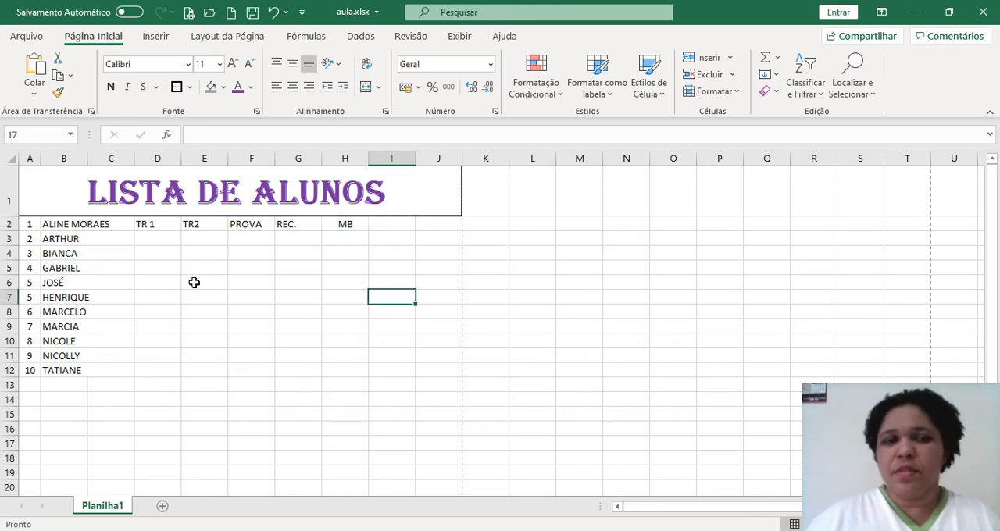
Delete the two empty columns I and J beside the MB column as entire columns
click(388, 224)
right_click(390, 228)
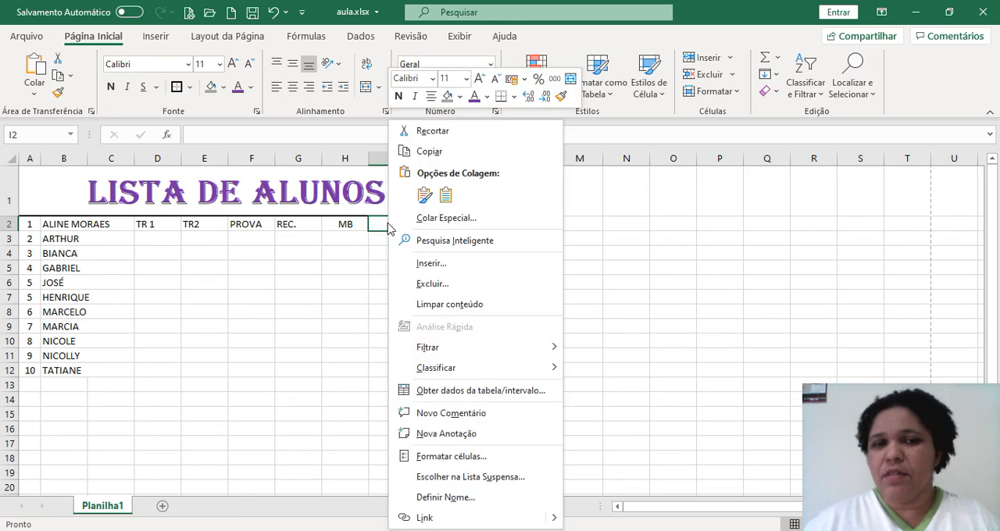
click(440, 284)
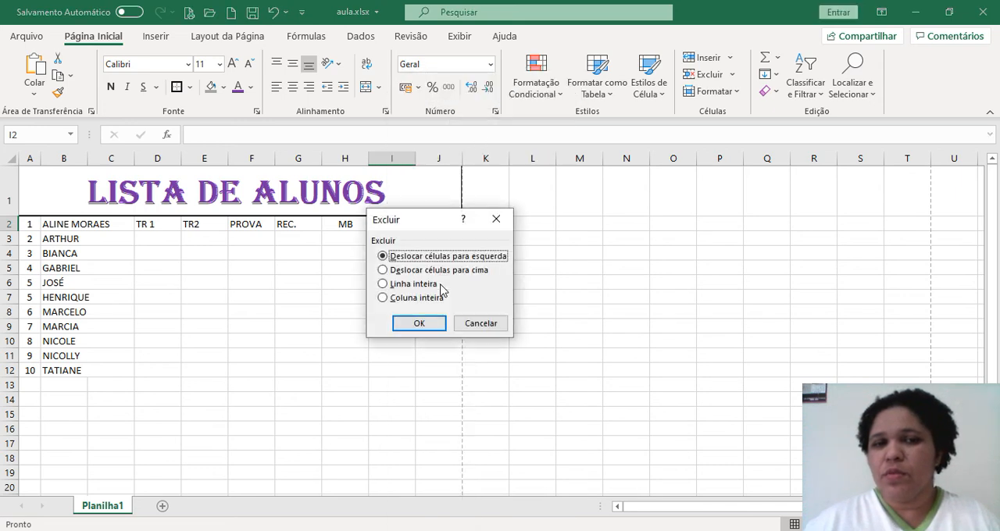
click(419, 299)
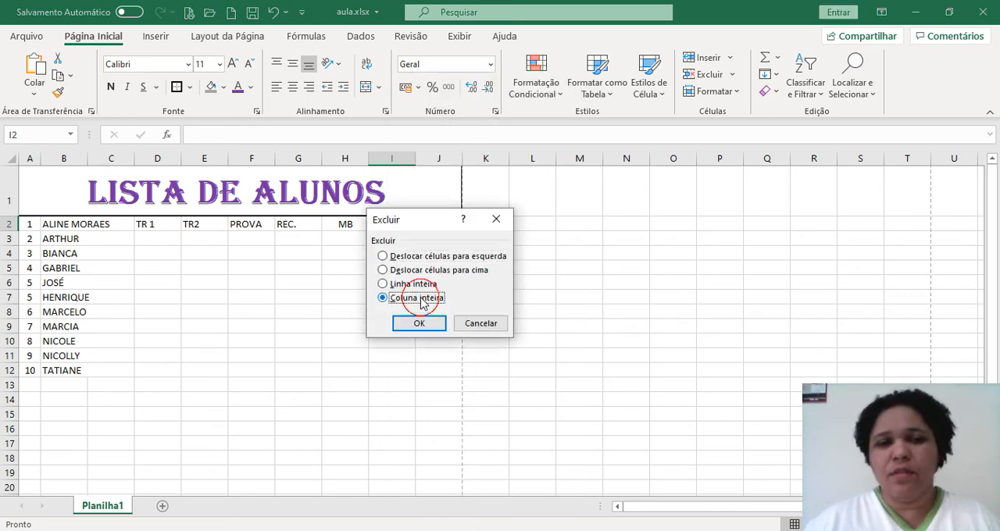
click(423, 323)
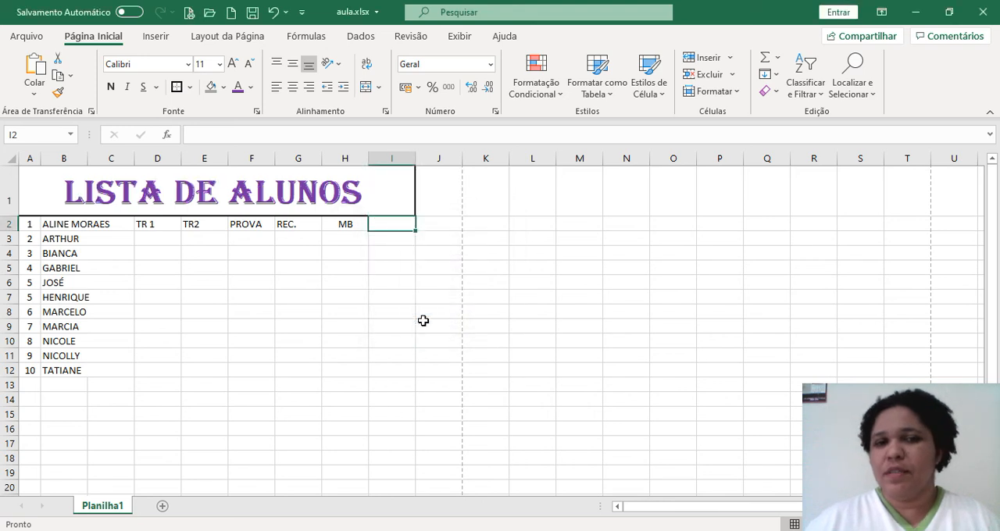
right_click(398, 227)
click(452, 284)
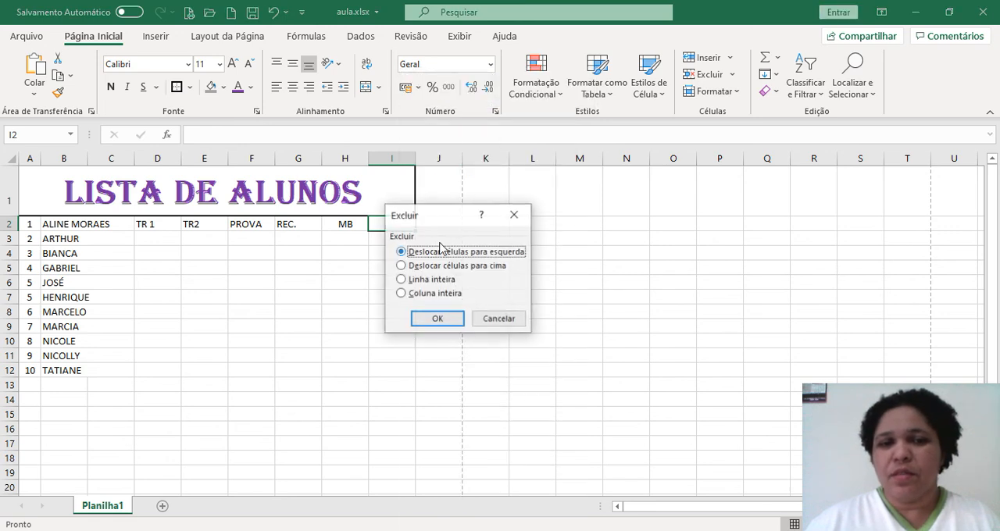
click(438, 295)
click(438, 318)
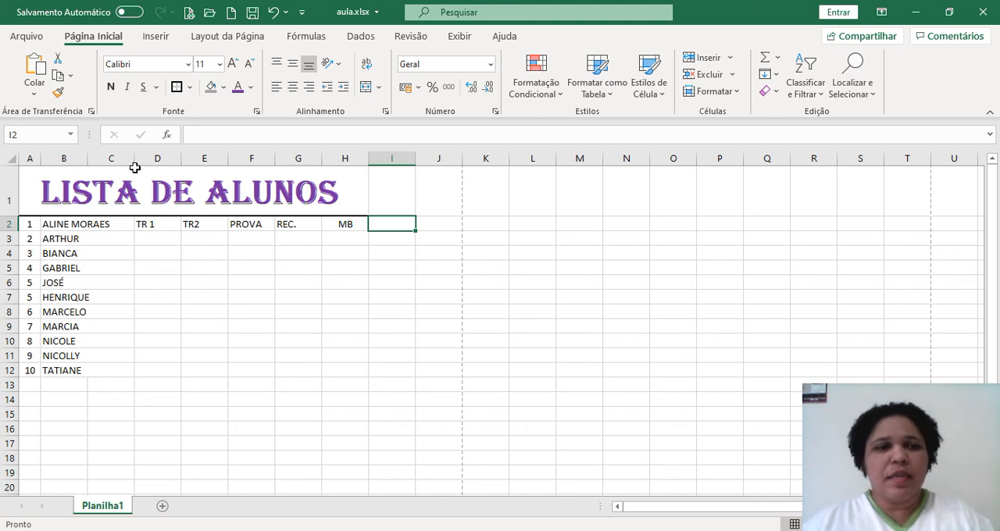
Widen column C and add the remaining surnames to the first student's name in cell B2
drag(134, 160, 176, 161)
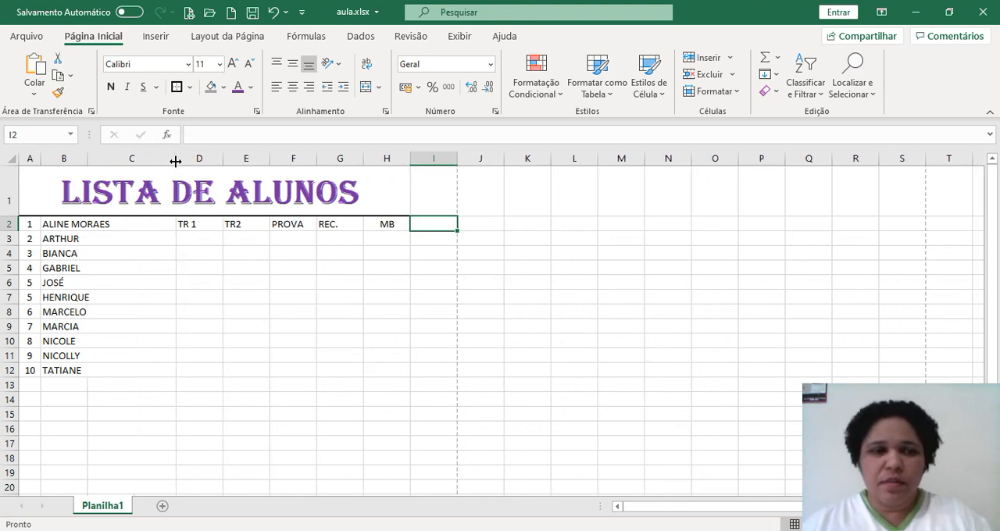
click(130, 226)
click(302, 129)
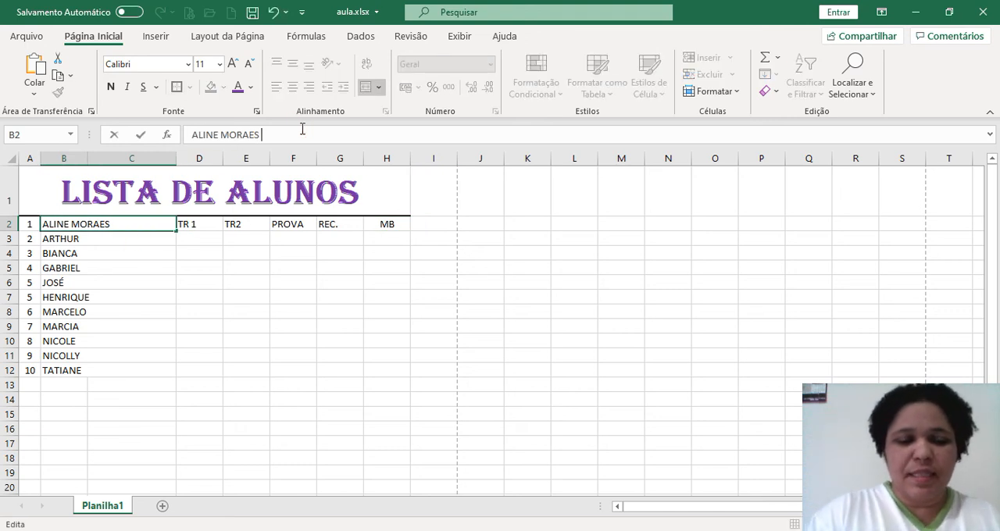
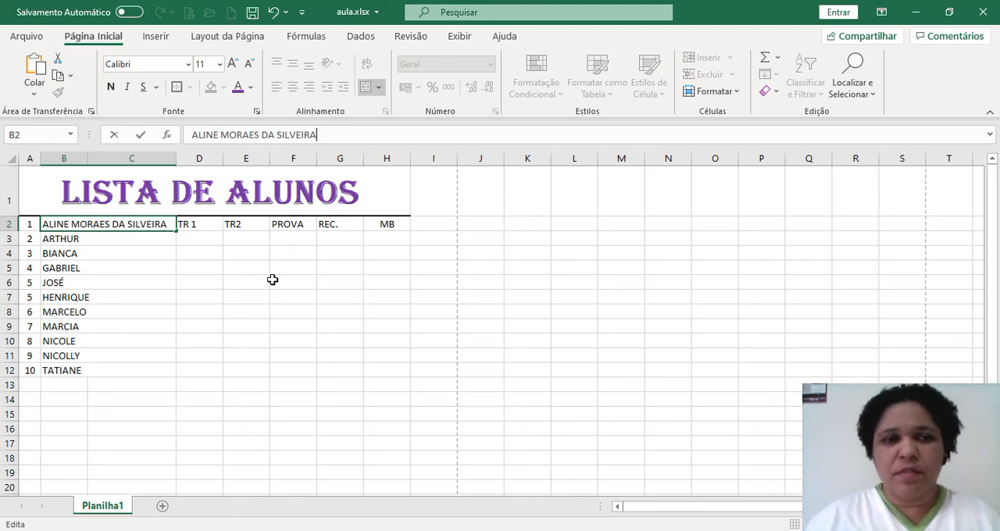
click(272, 279)
Complete the second student's full name in cell B3 and widen column C further to fit it
click(129, 241)
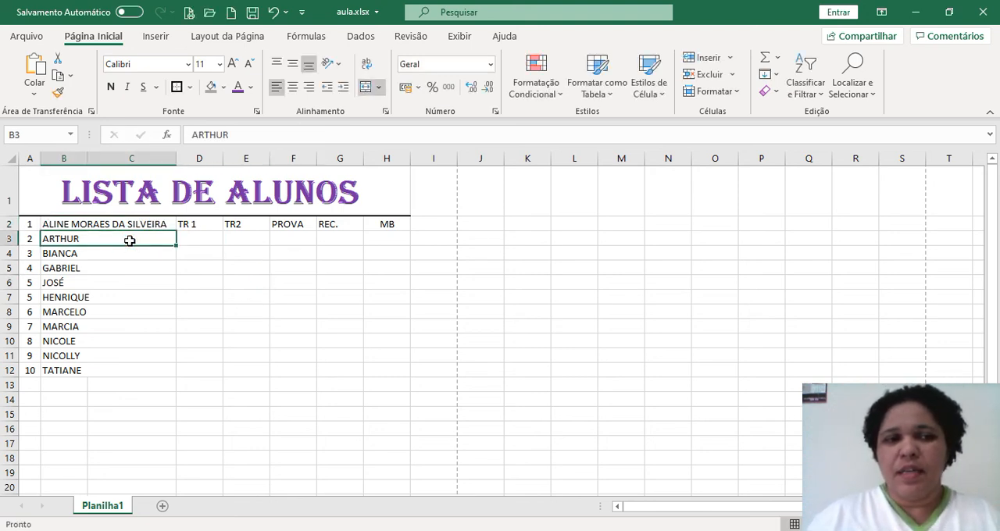
click(239, 137)
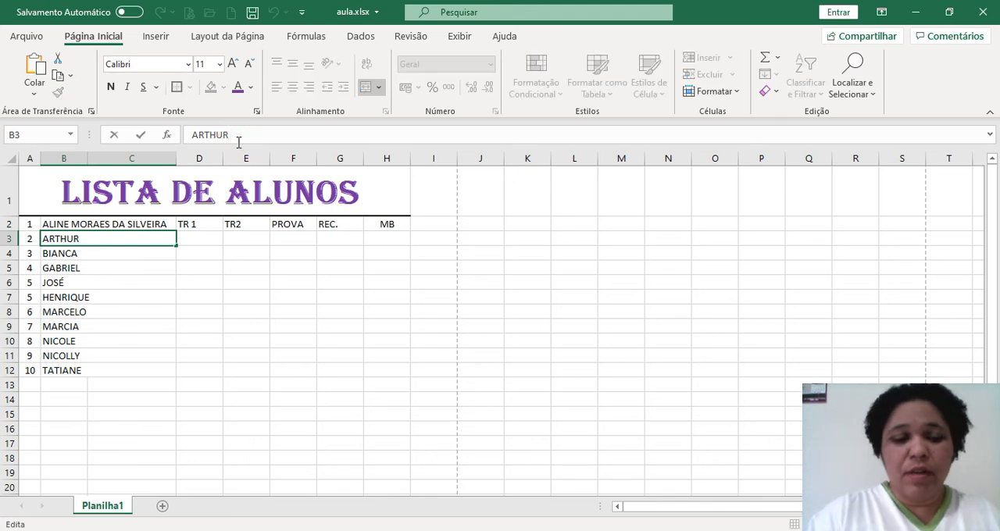
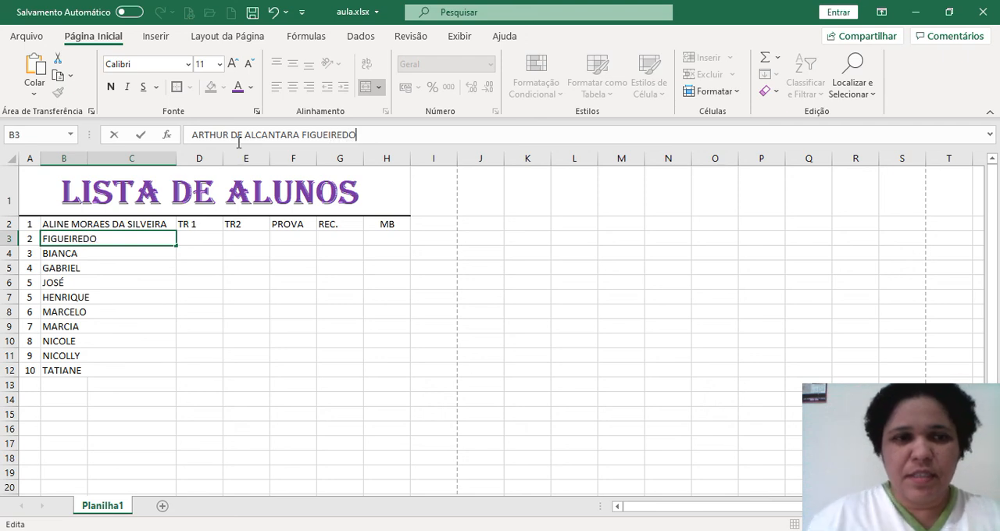
click(203, 295)
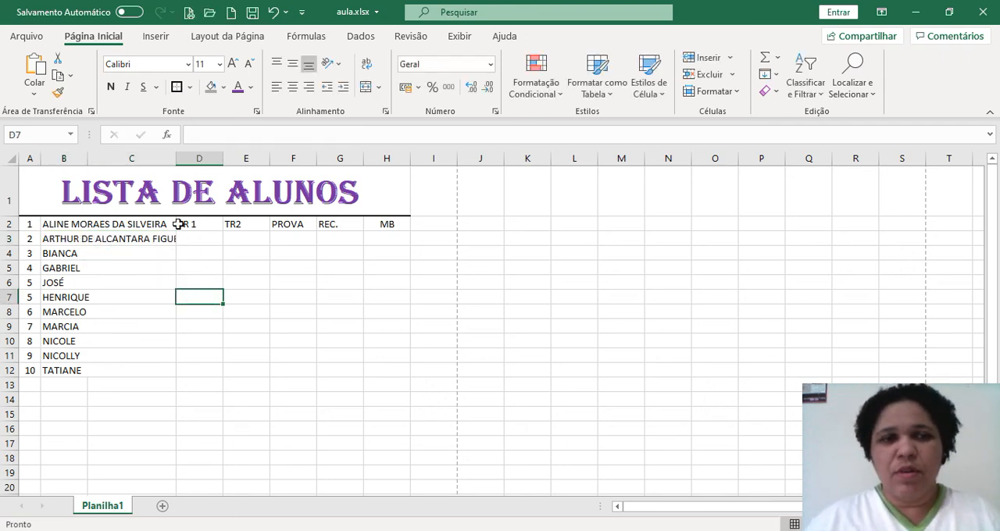
drag(174, 159, 218, 164)
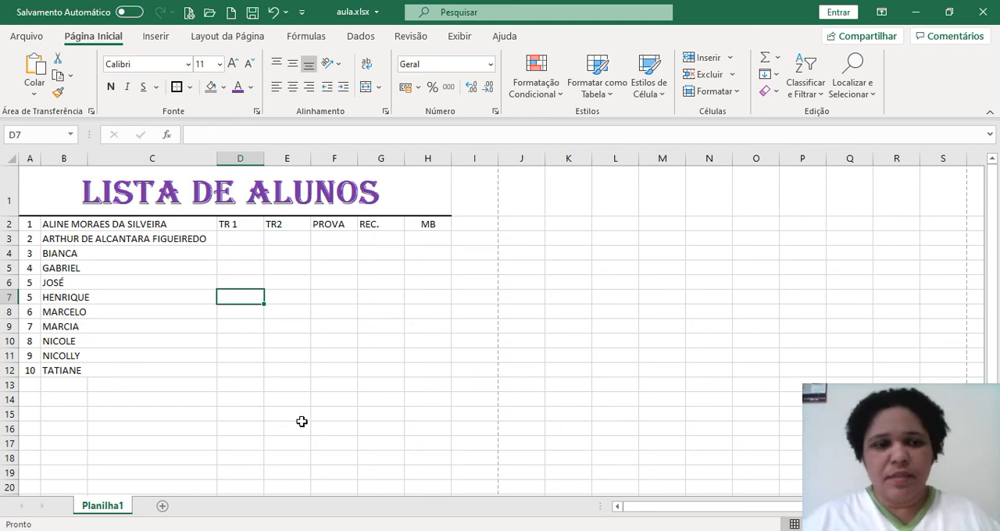
Rename the sheet Planilha1 as GEOGRAFIA 1º B. and save the workbook
right_click(88, 508)
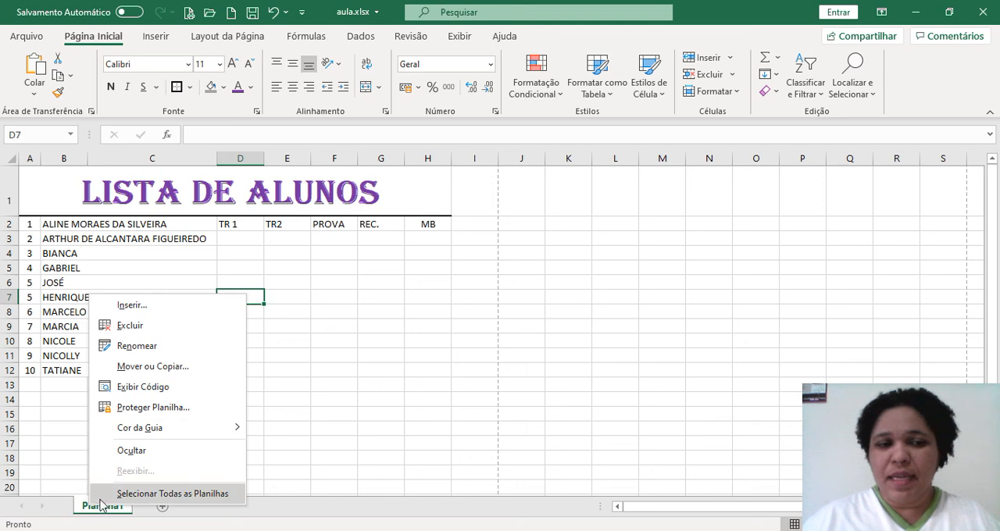
click(151, 346)
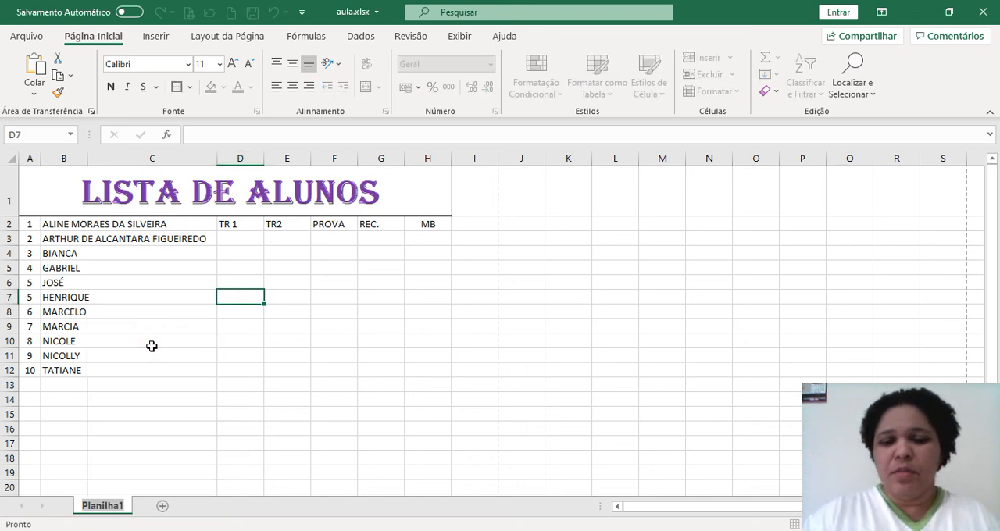
key(BackSpace)
text(G)
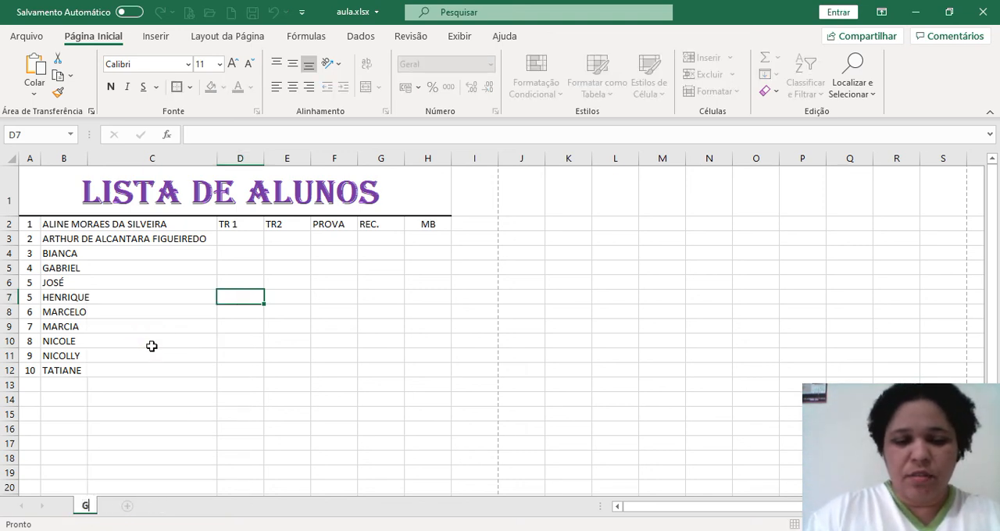
text(EOGRAFIA)
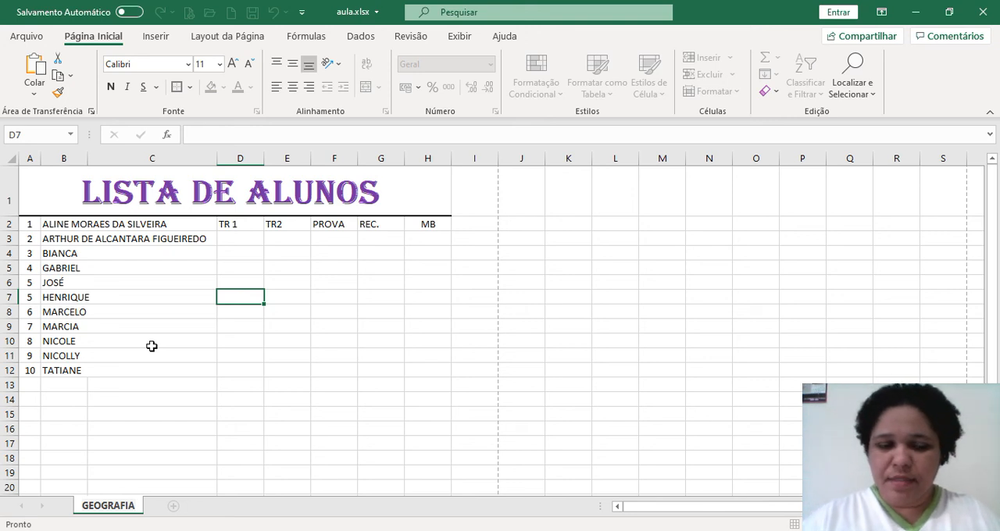
text(1)
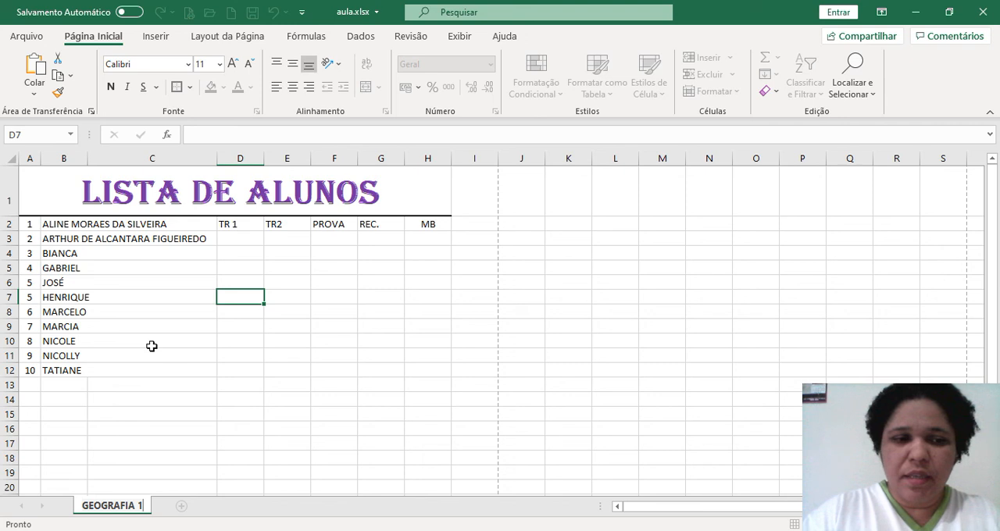
text(° B.)
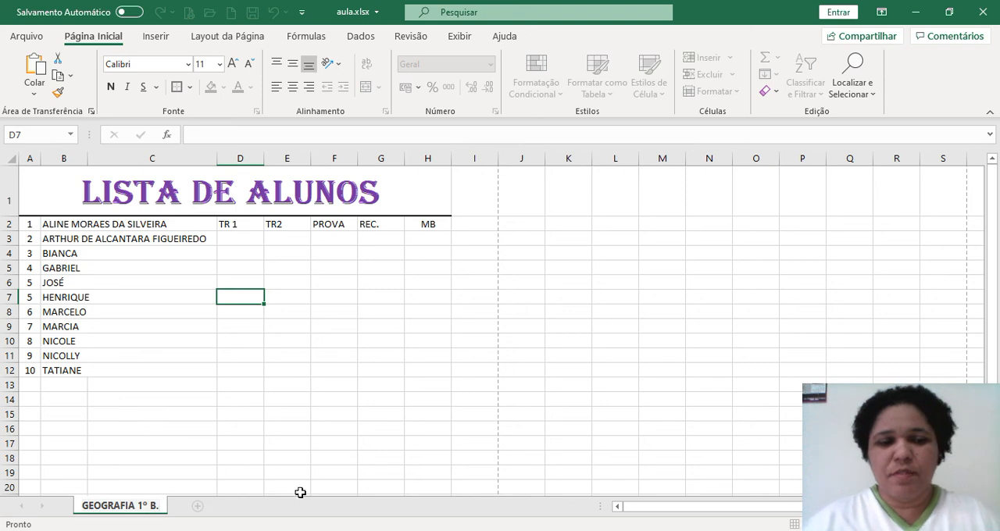
click(304, 442)
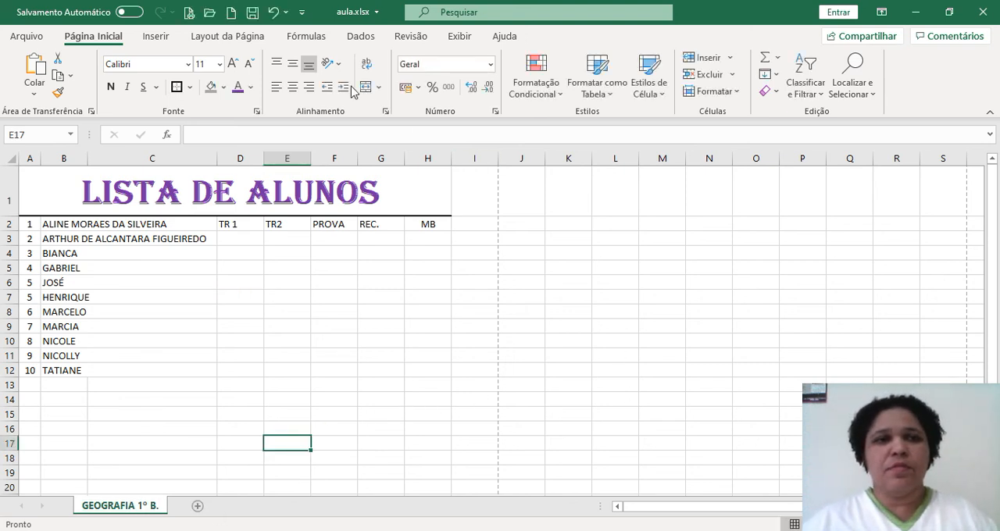
click(252, 13)
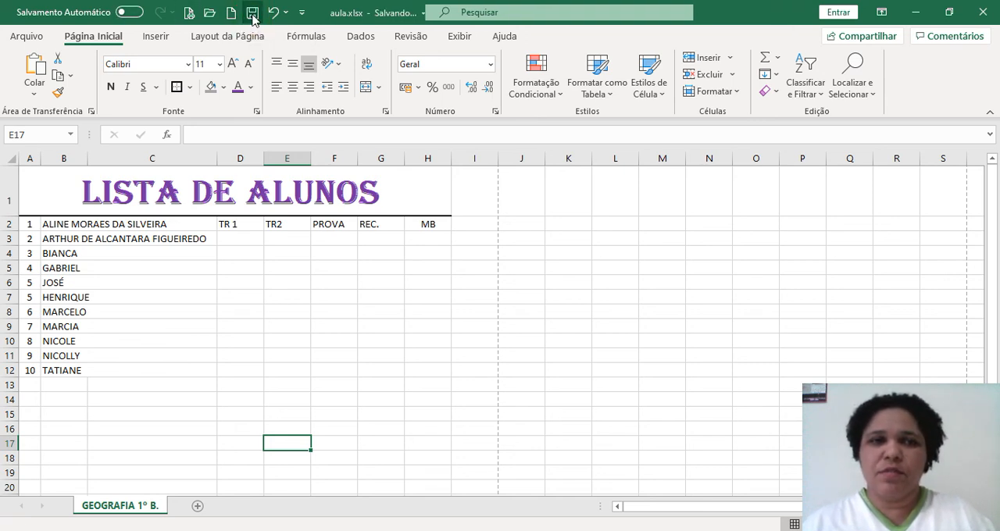